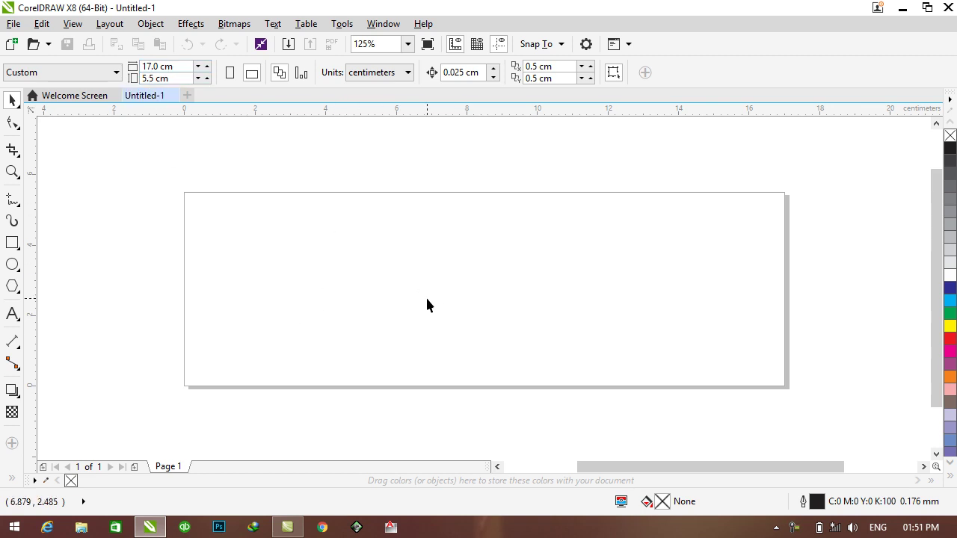
# Draw a rectangle band across the top of the page with the Rectangle tool
pyautogui.click(19, 254)
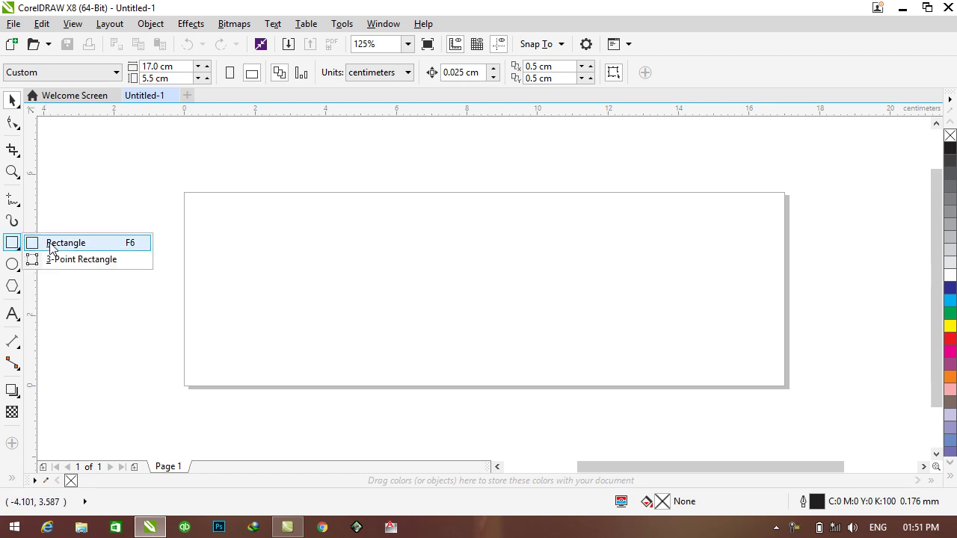
pyautogui.click(48, 244)
pyautogui.moveTo(183, 194); pyautogui.dragTo(787, 223)
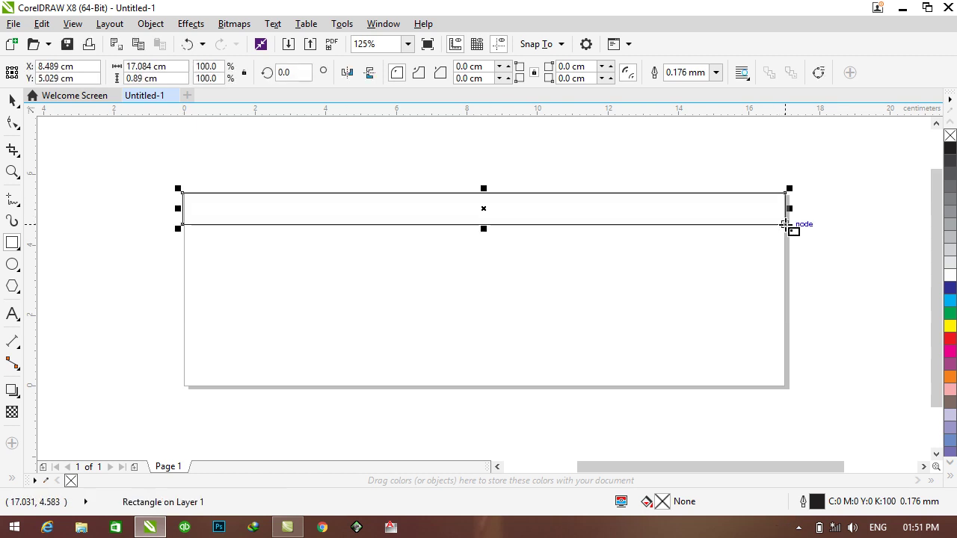
pyautogui.scroll(2, 132, 207)
pyautogui.scroll(1, 432, 213)
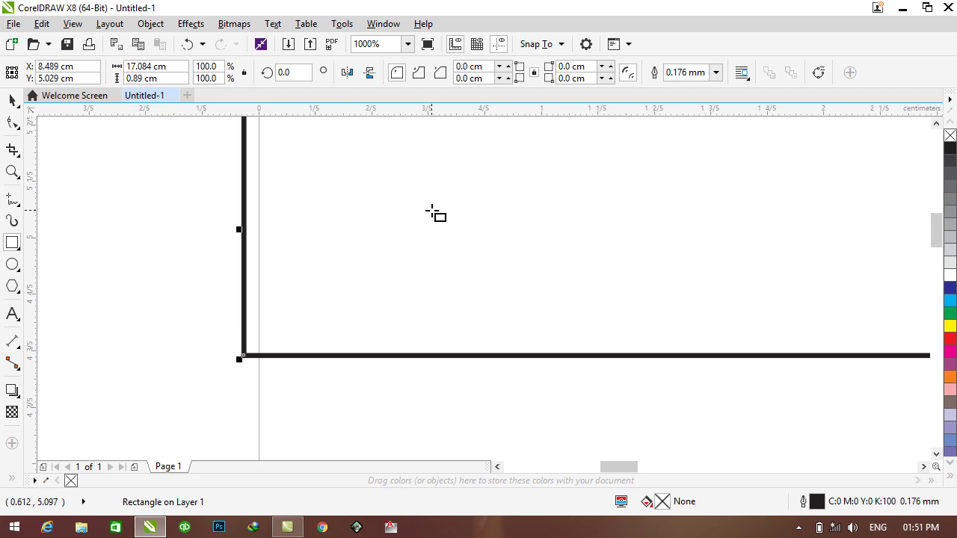
# Snap the band's left edge to the left edge of the page
pyautogui.moveTo(239, 230); pyautogui.dragTo(256, 230)
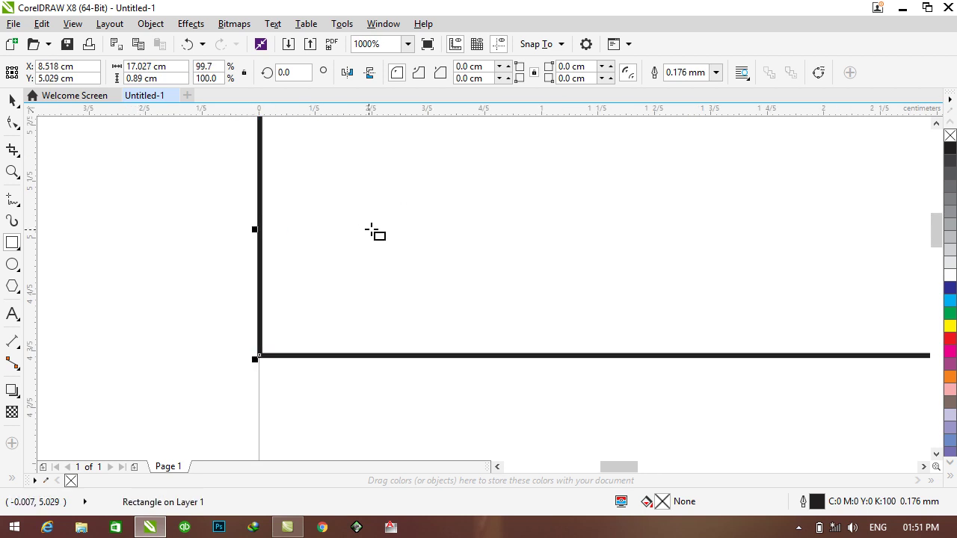
pyautogui.scroll(-2, 371, 232)
pyautogui.scroll(2, 656, 188)
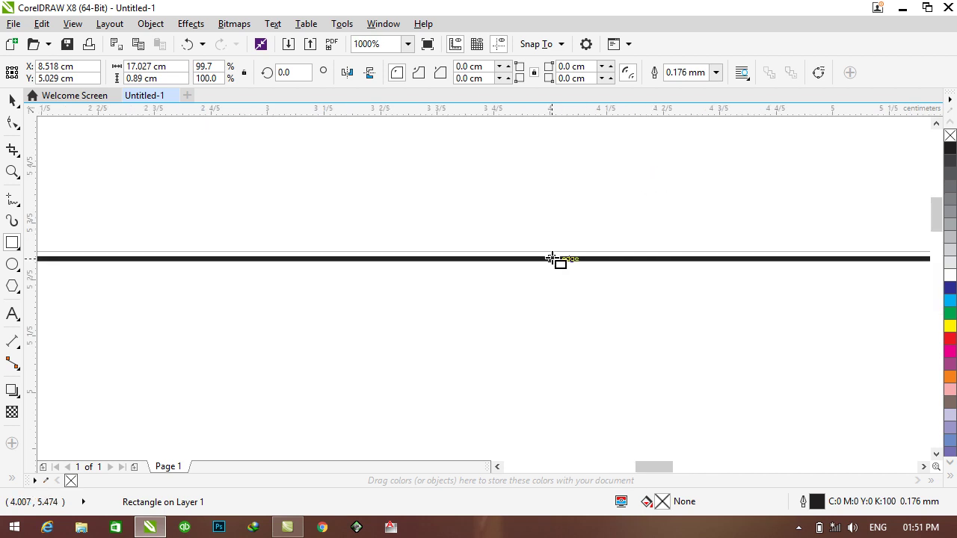
pyautogui.scroll(-2, 553, 258)
pyautogui.scroll(2, 895, 252)
pyautogui.scroll(-2, 887, 247)
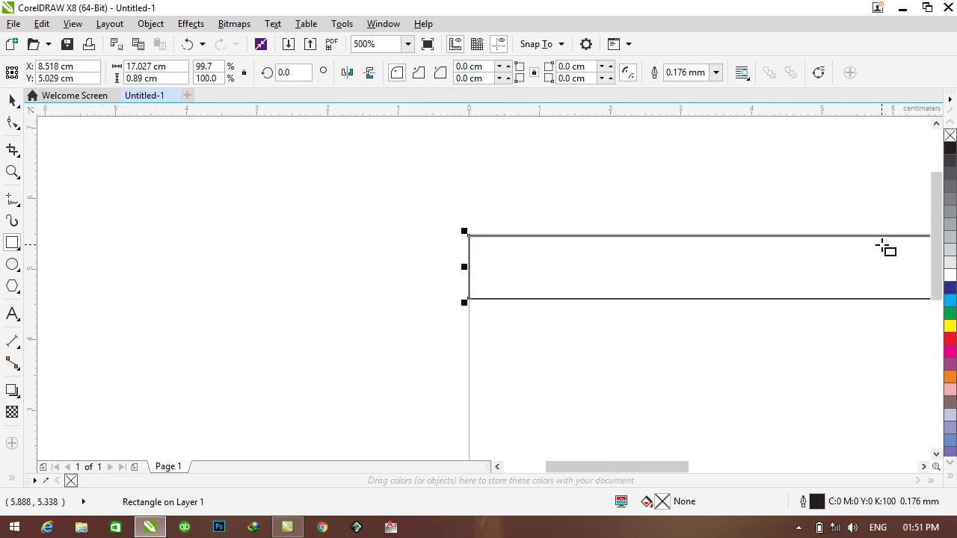
pyautogui.moveTo(670, 462); pyautogui.dragTo(734, 459)
pyautogui.scroll(1, 617, 211)
pyautogui.scroll(1, 558, 312)
pyautogui.scroll(1, 576, 293)
pyautogui.scroll(1, 602, 291)
pyautogui.scroll(1, 606, 293)
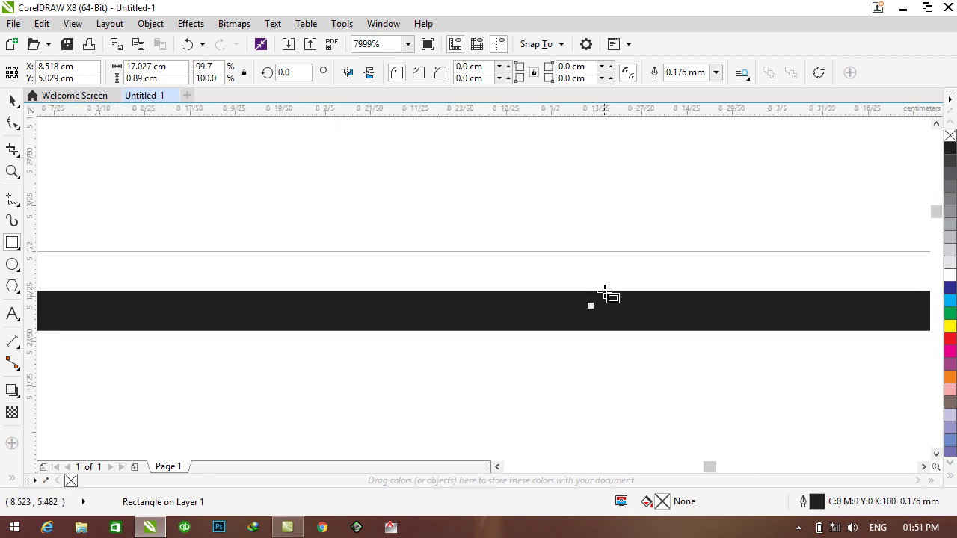
# Align the band's top edge with the top of the page
pyautogui.moveTo(591, 299); pyautogui.dragTo(591, 258)
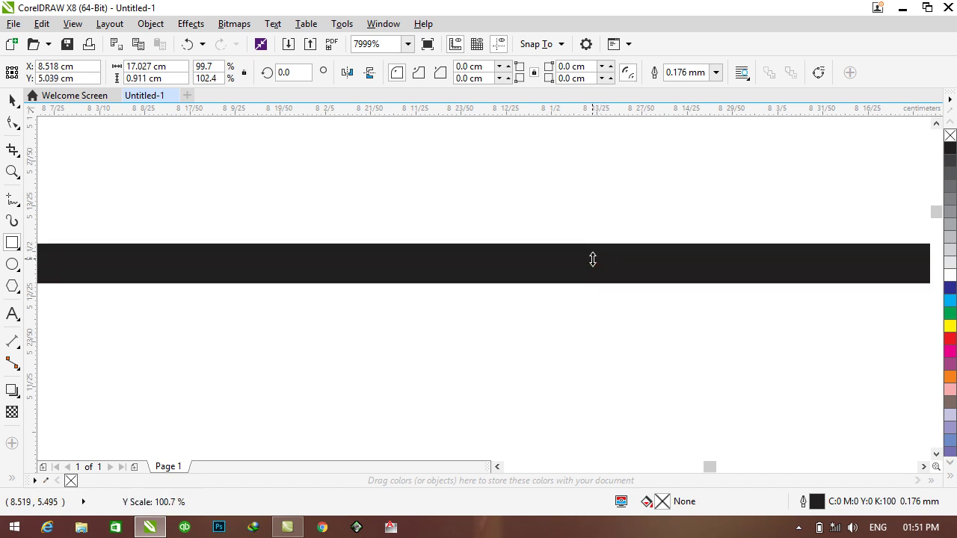
pyautogui.scroll(-2, 591, 259)
pyautogui.scroll(-3, 591, 259)
pyautogui.scroll(-4, 568, 289)
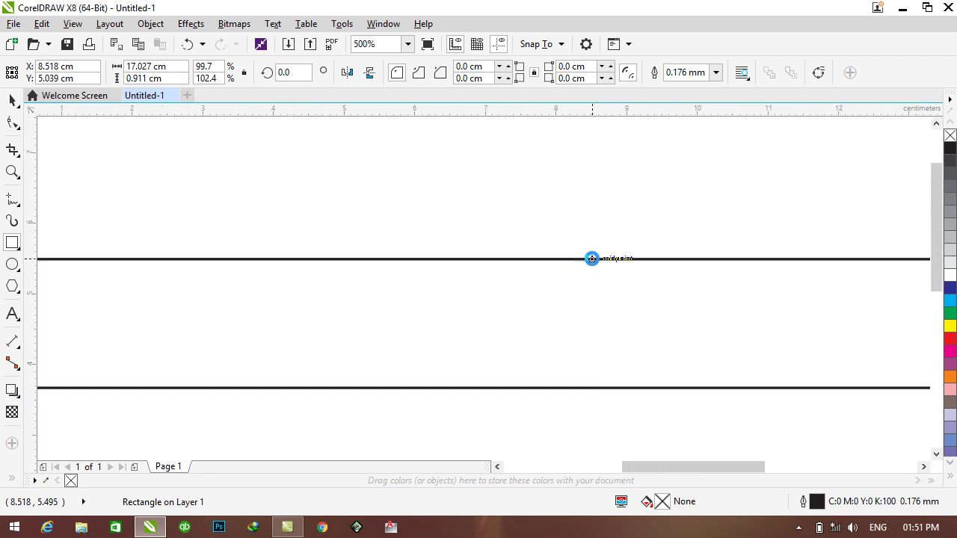
pyautogui.scroll(1, 569, 289)
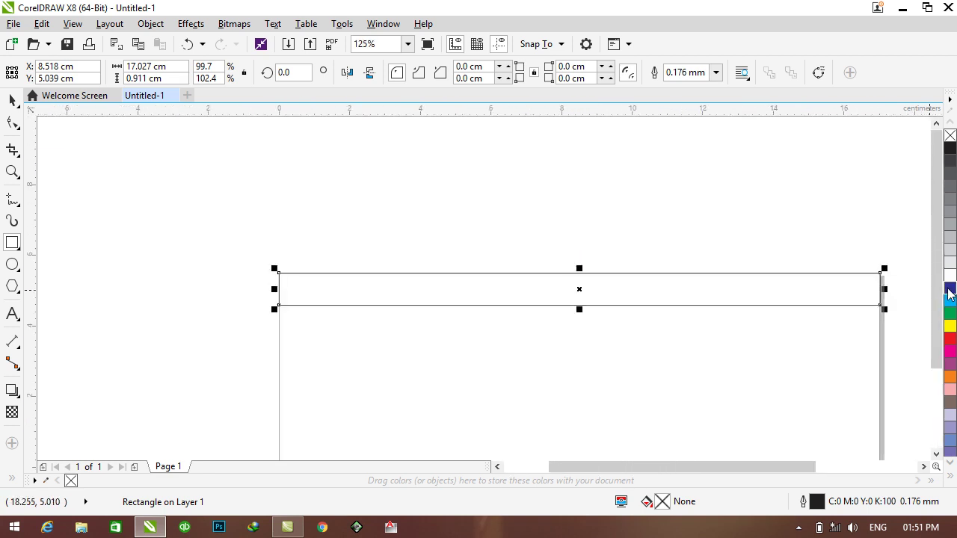
pyautogui.scroll(2, 908, 306)
pyautogui.scroll(1, 887, 287)
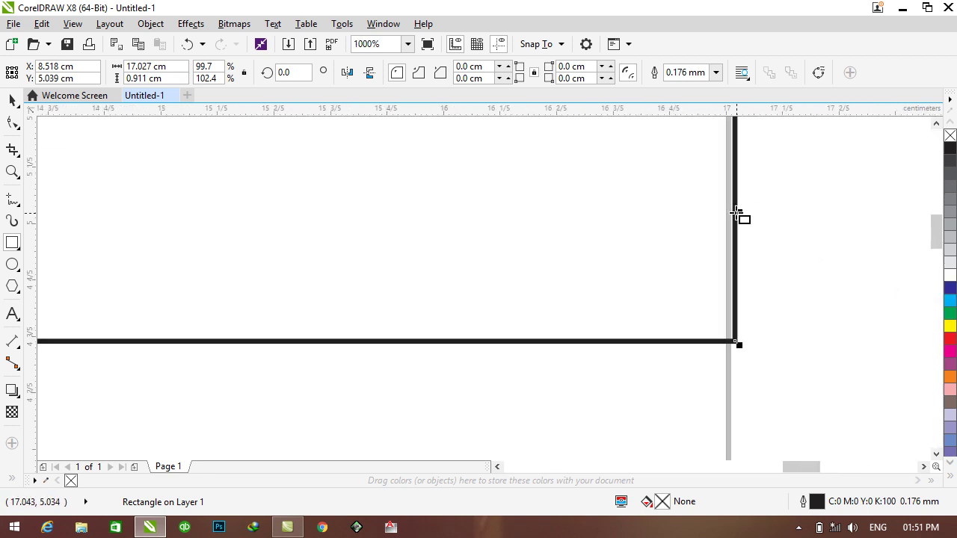
# Snap the right edge to the page so the band is 17.008 cm wide, and make it 1.355 cm tall
pyautogui.moveTo(737, 213); pyautogui.dragTo(730, 218)
pyautogui.scroll(-2, 606, 269)
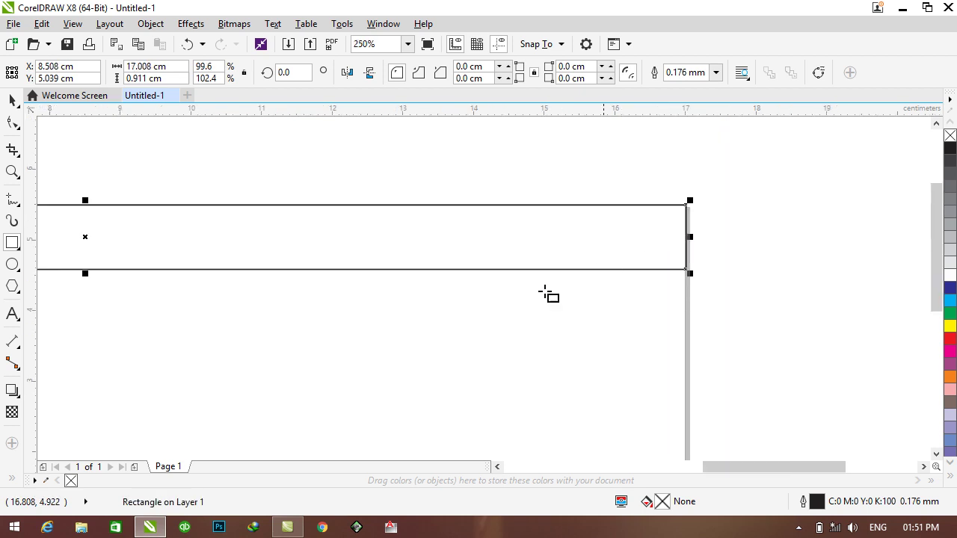
pyautogui.scroll(-1, 592, 441)
pyautogui.moveTo(718, 467); pyautogui.dragTo(668, 470)
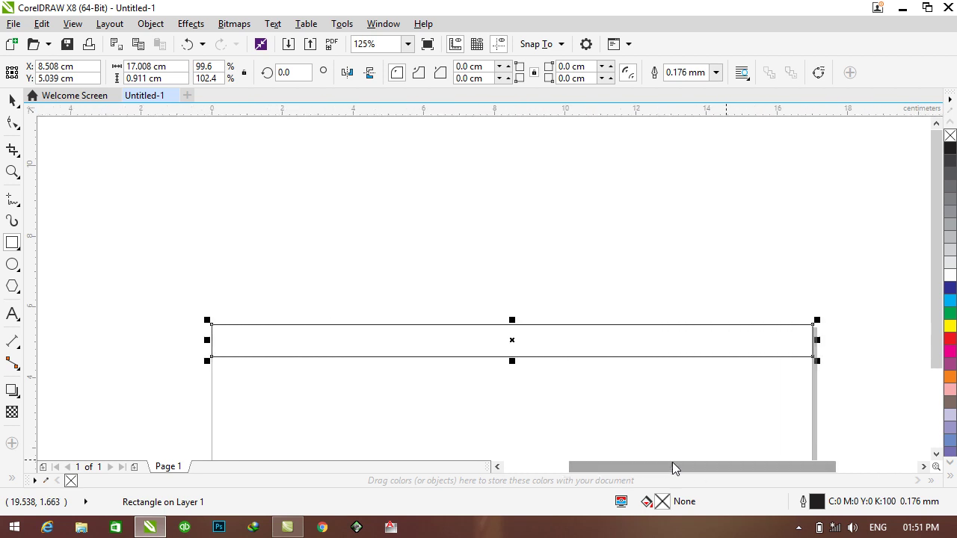
pyautogui.moveTo(941, 222); pyautogui.dragTo(935, 255)
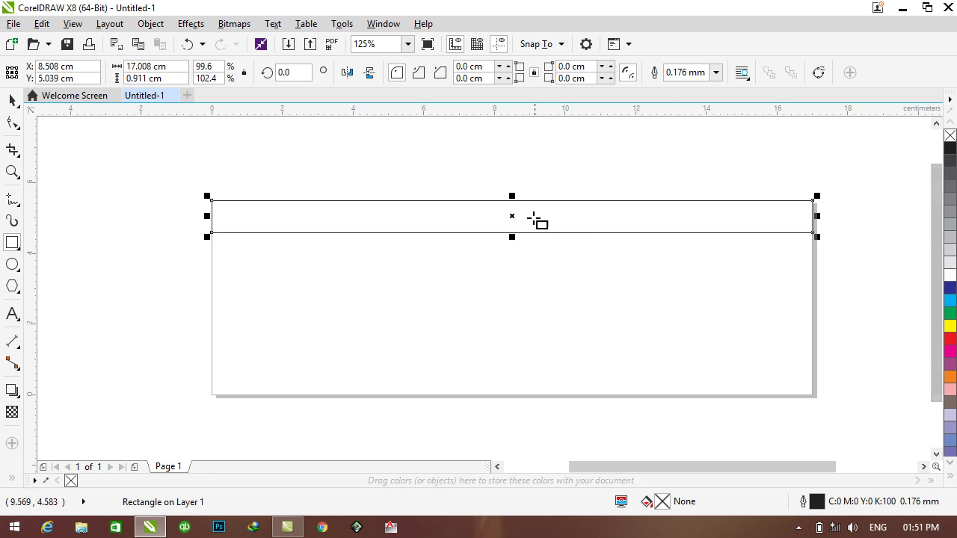
pyautogui.moveTo(512, 237); pyautogui.dragTo(516, 252)
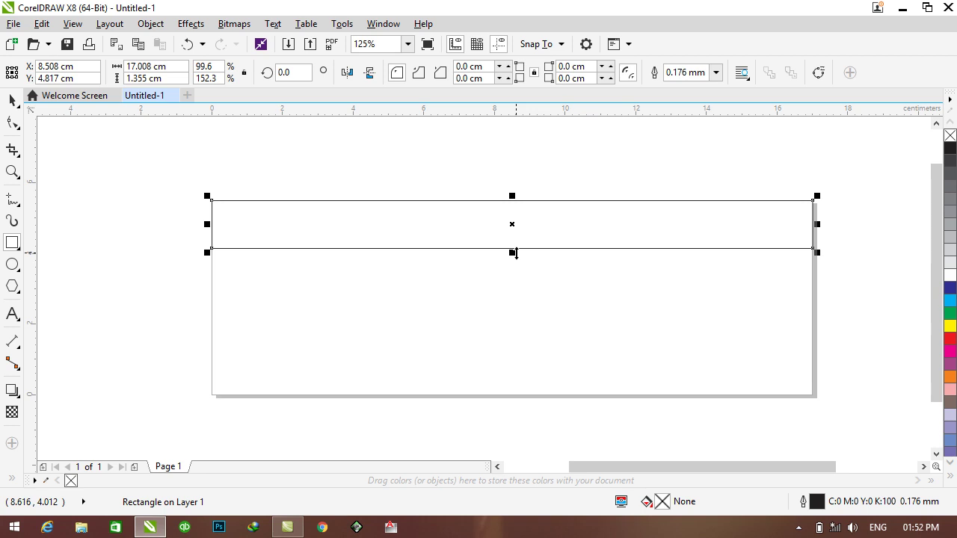
# Fill the top band black and convert it to curves
pyautogui.click(950, 148)
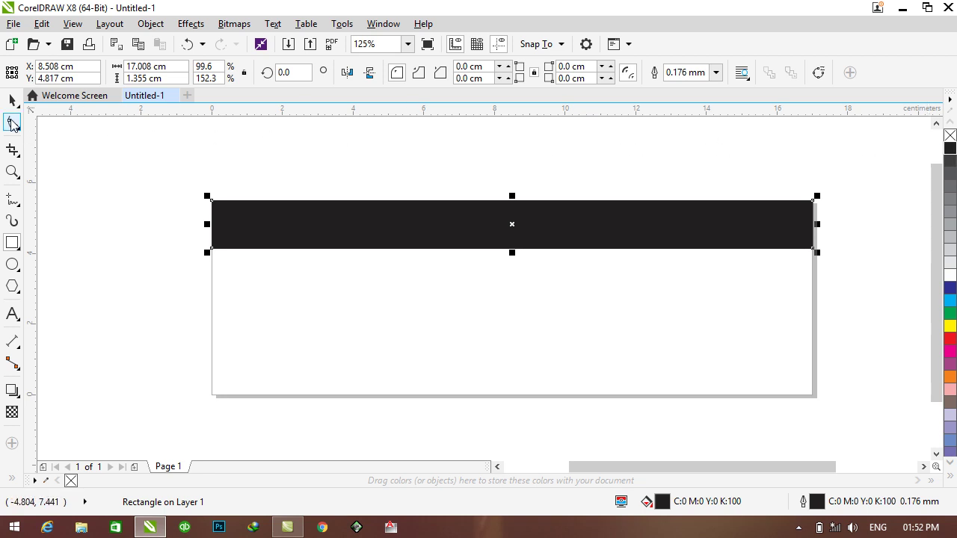
pyautogui.rightClick(387, 232)
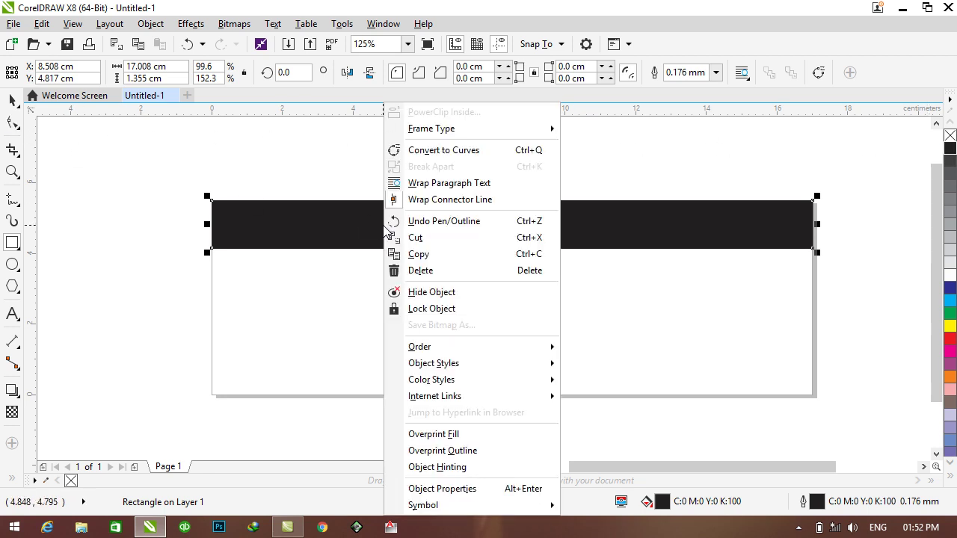
pyautogui.click(437, 151)
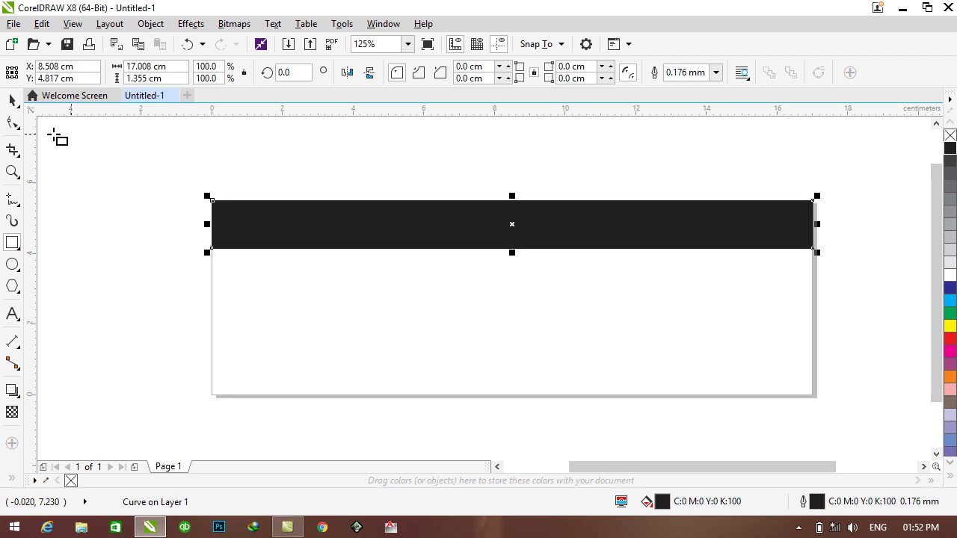
# Select the band's bottom-left node with the Shape tool
pyautogui.click(20, 128)
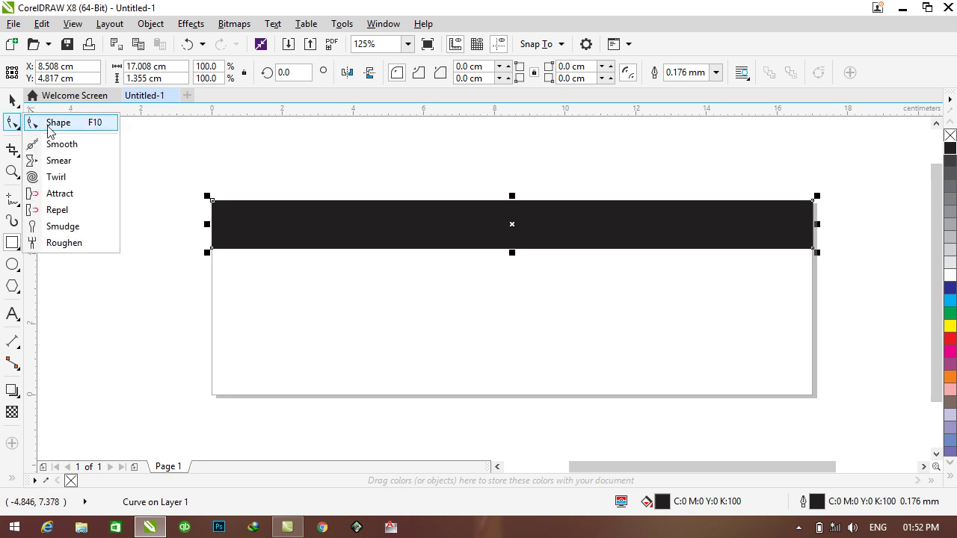
pyautogui.click(31, 124)
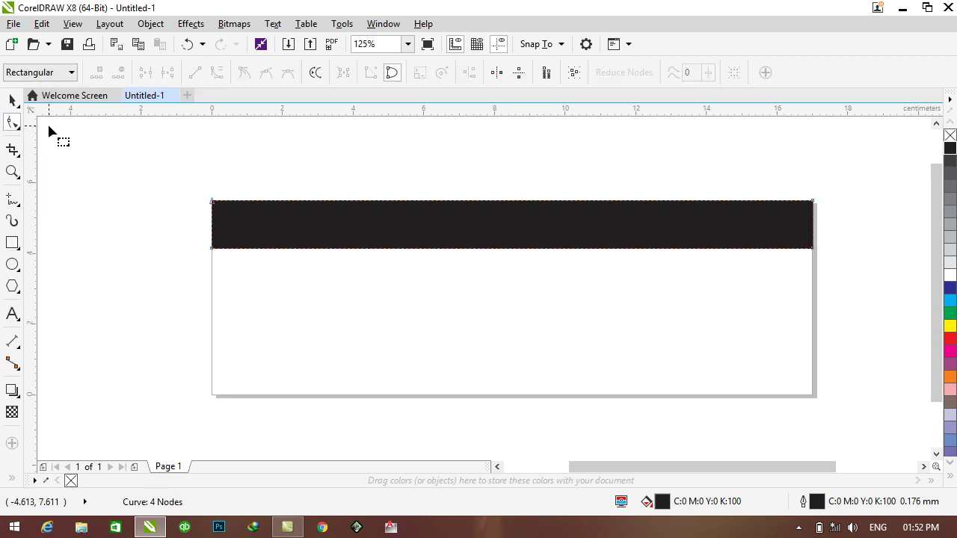
pyautogui.click(212, 249)
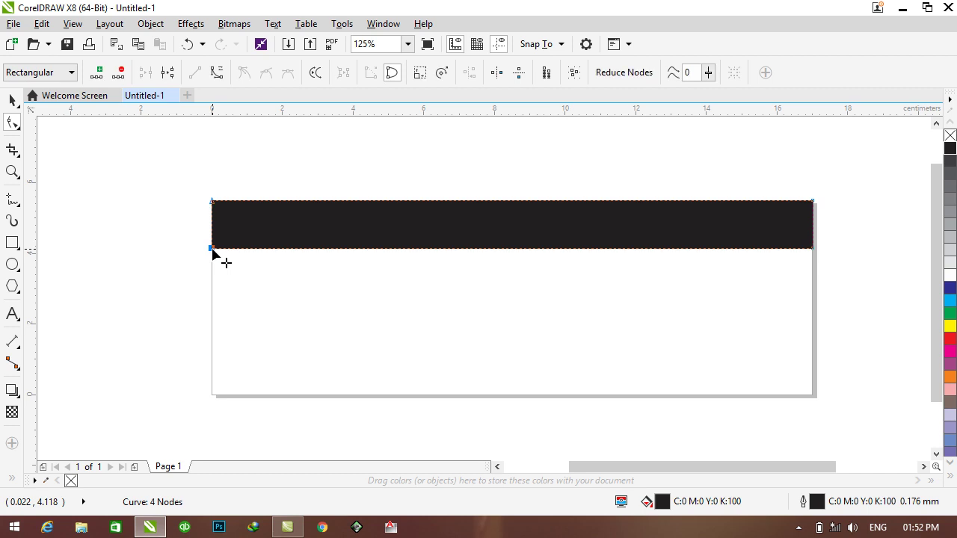
# Convert the bottom edge to a curve and bend it into a wave, dipping left and lifting right
pyautogui.click(218, 74)
pyautogui.moveTo(517, 248); pyautogui.dragTo(514, 222)
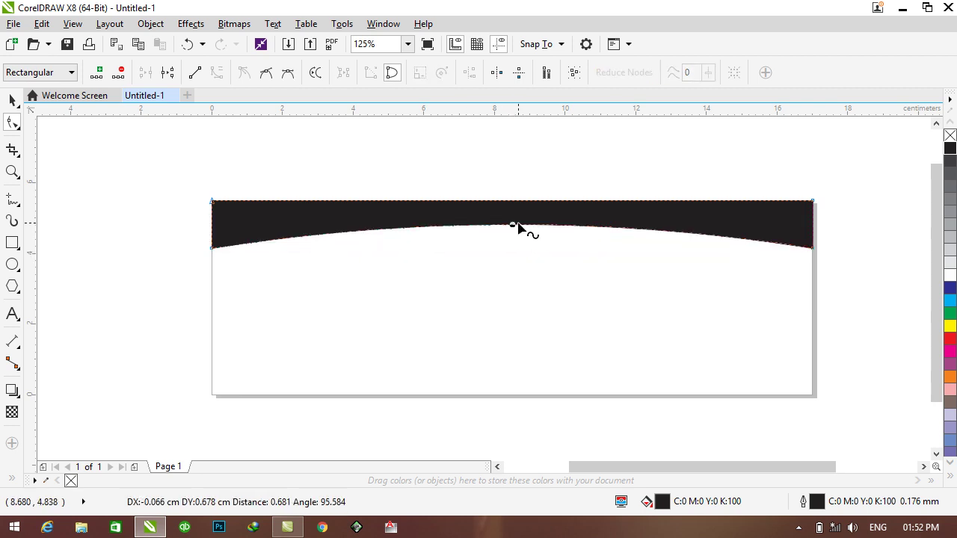
pyautogui.click(210, 248)
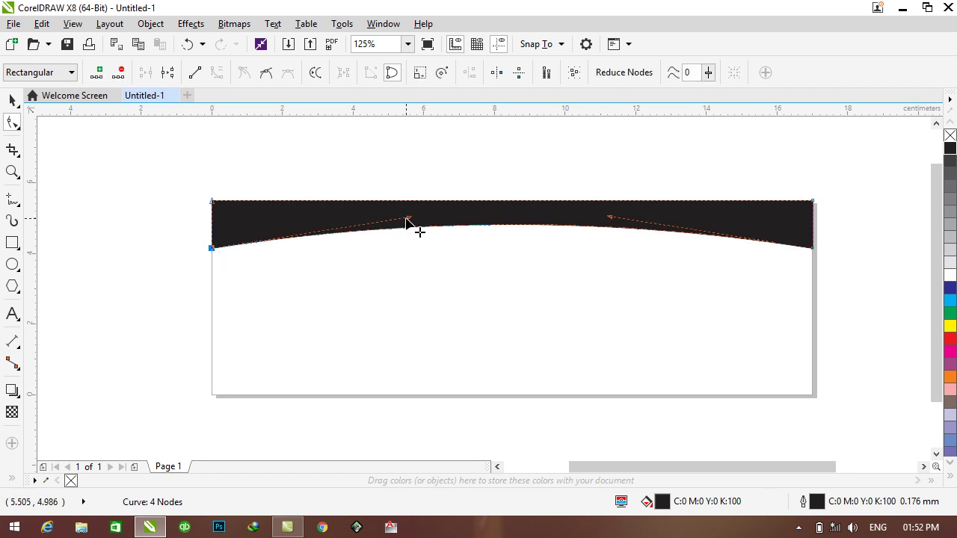
pyautogui.moveTo(409, 220); pyautogui.dragTo(410, 327)
pyautogui.moveTo(610, 220); pyautogui.dragTo(550, 145)
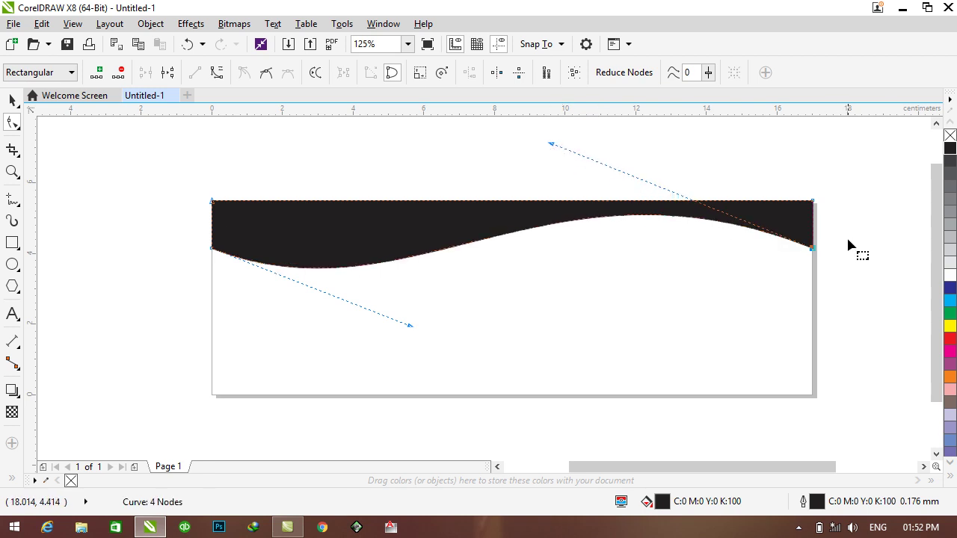
# Raise the bottom-right node up to the band's top edge
pyautogui.scroll(1, 821, 255)
pyautogui.scroll(1, 823, 204)
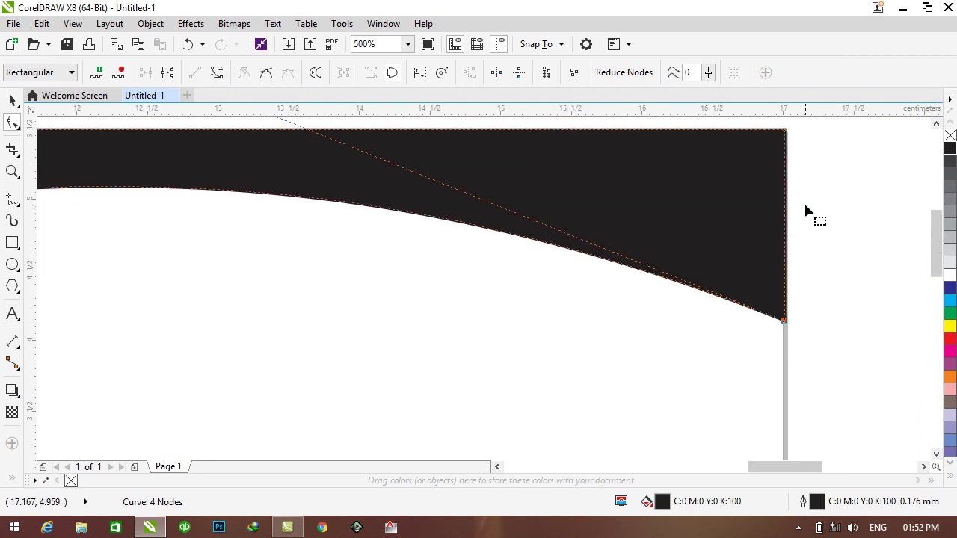
pyautogui.scroll(2, 940, 237)
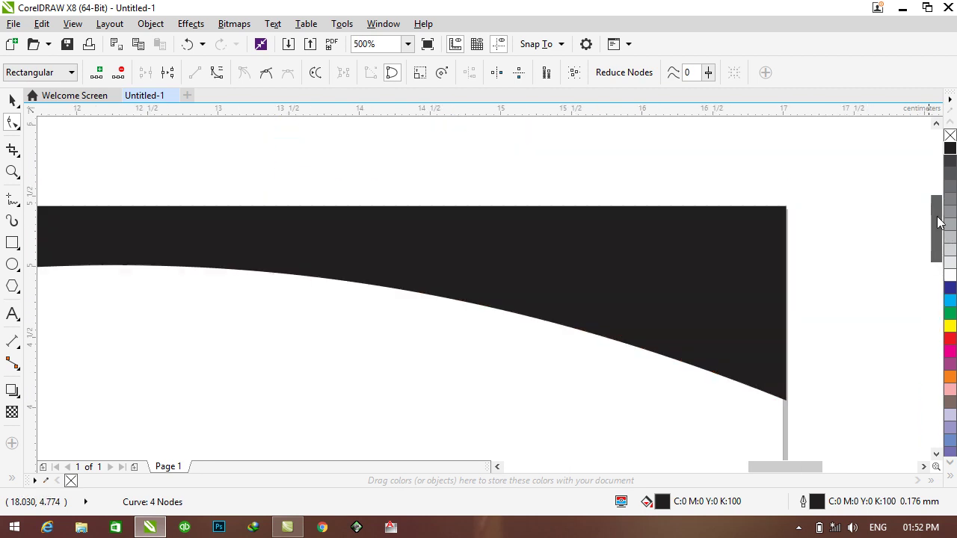
pyautogui.moveTo(784, 397); pyautogui.dragTo(784, 209)
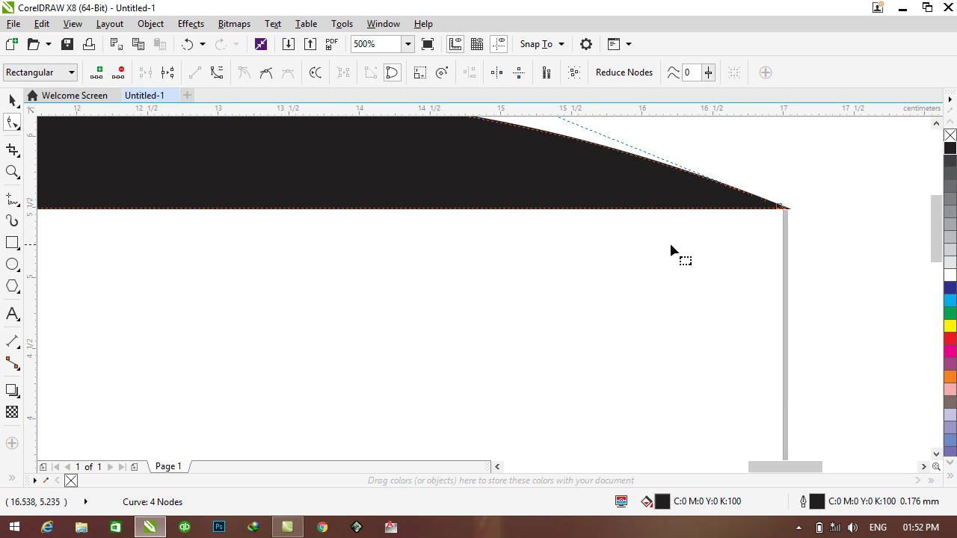
pyautogui.scroll(-4, 658, 249)
# Pull the right curve handle down so the wave's right end flattens onto the top edge
pyautogui.moveTo(435, 134); pyautogui.dragTo(435, 224)
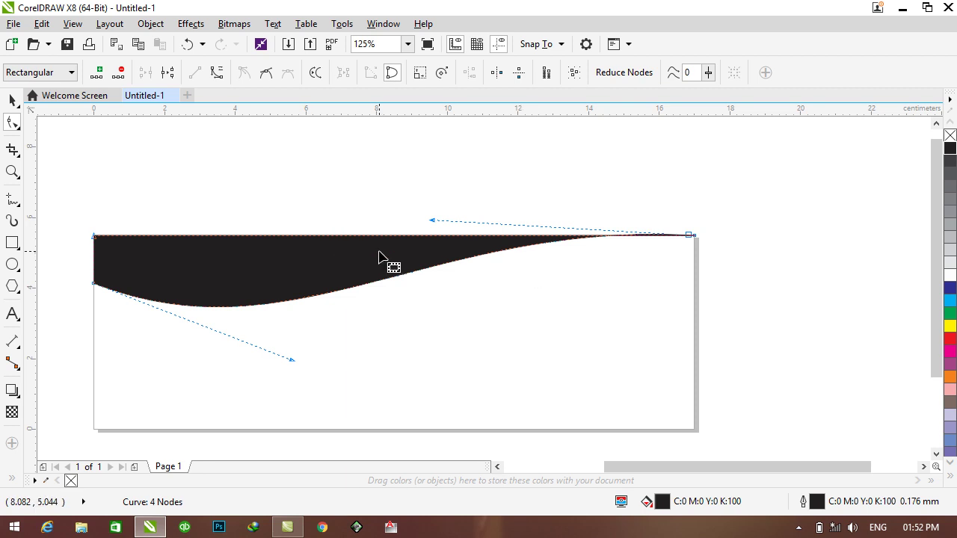
pyautogui.scroll(1, 448, 193)
pyautogui.scroll(-1, 446, 190)
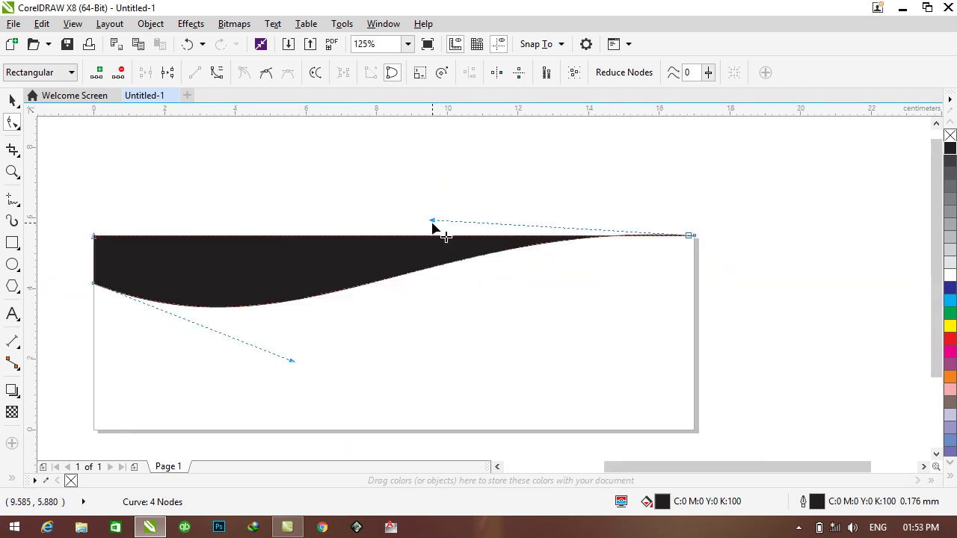
pyautogui.moveTo(433, 221); pyautogui.dragTo(433, 238)
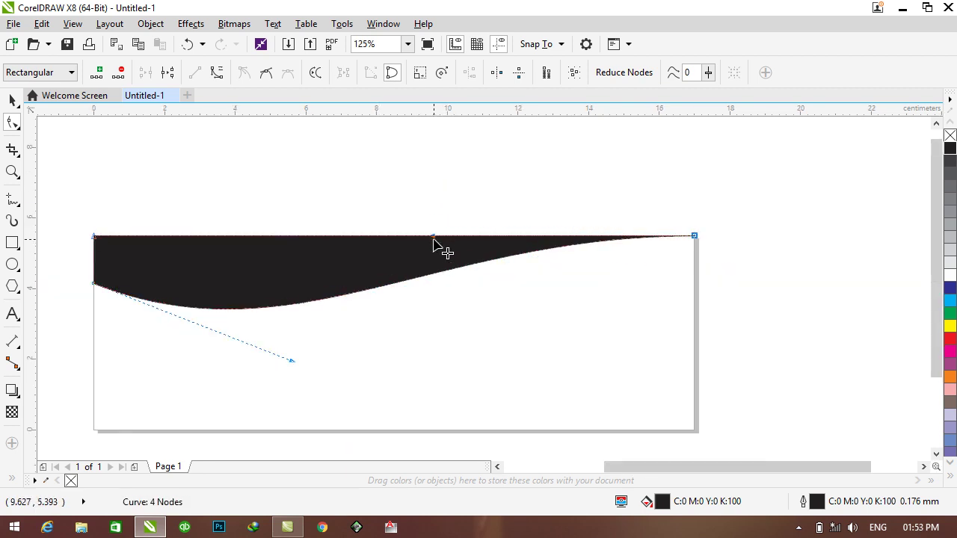
# Adjust the left node and its handle so the lower edge sweeps down, giving a 17.008 × 2.212 cm shape
pyautogui.click(289, 363)
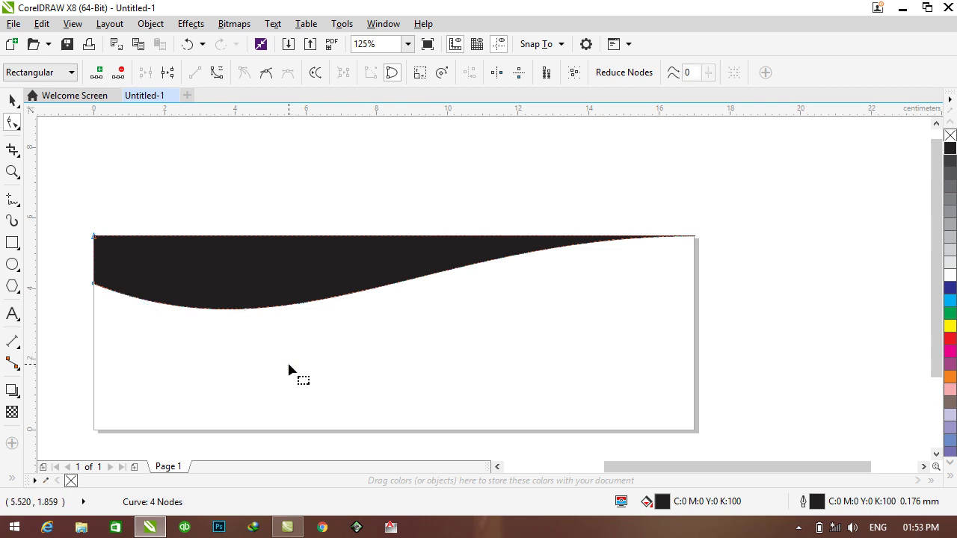
pyautogui.click(94, 284)
pyautogui.moveTo(293, 362); pyautogui.dragTo(280, 379)
pyautogui.scroll(1, 66, 233)
pyautogui.scroll(1, 105, 271)
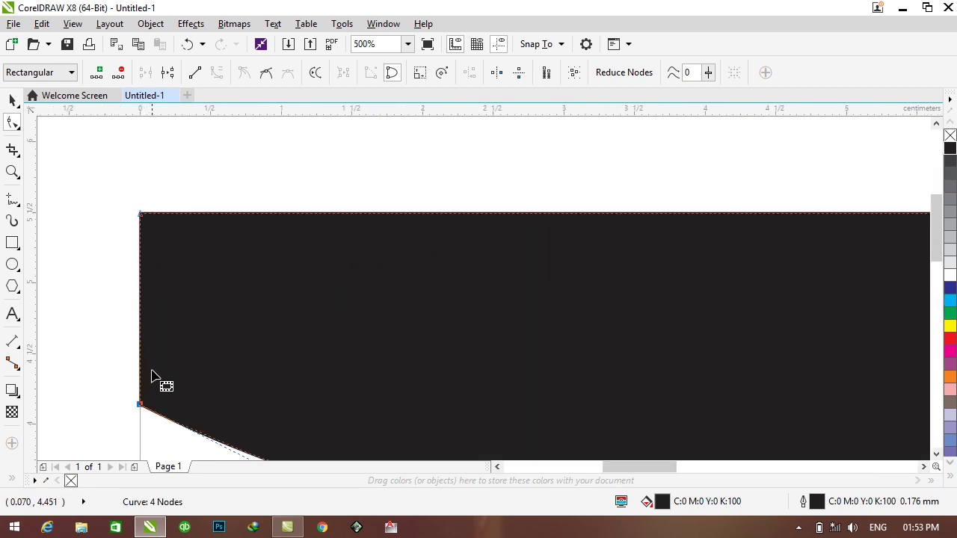
pyautogui.moveTo(144, 395); pyautogui.dragTo(140, 361)
pyautogui.scroll(-2, 141, 357)
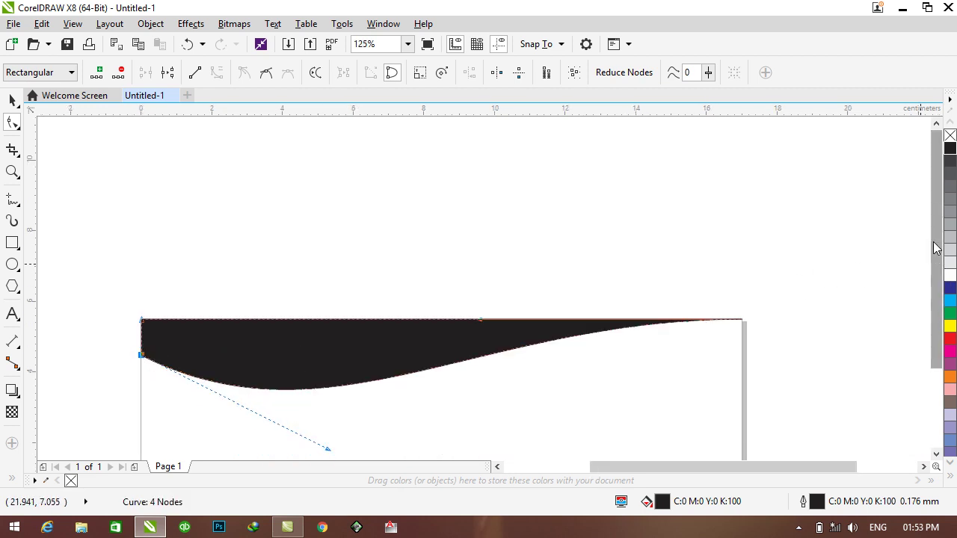
pyautogui.moveTo(936, 248); pyautogui.dragTo(934, 269)
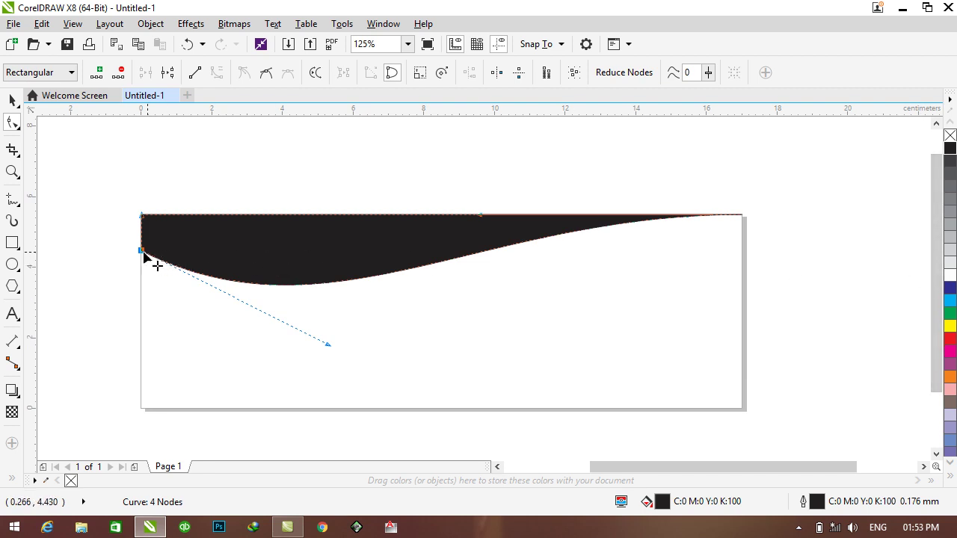
pyautogui.moveTo(139, 262); pyautogui.dragTo(141, 262)
pyautogui.moveTo(329, 353); pyautogui.dragTo(263, 354)
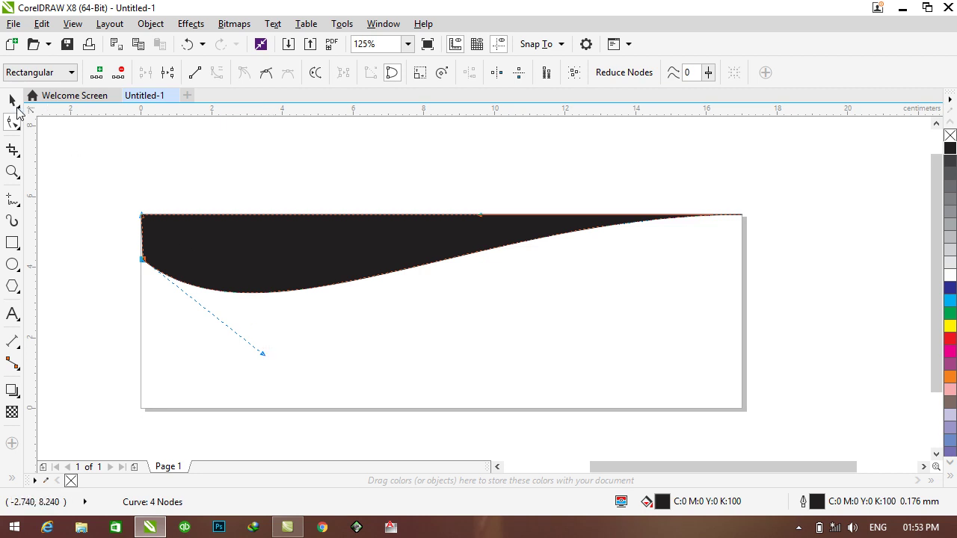
pyautogui.click(12, 99)
# Give the wave a red fill and red outline (C:0 M:100 Y:100 K:0)
pyautogui.click(254, 174)
pyautogui.click(296, 247)
pyautogui.click(295, 183)
pyautogui.click(282, 241)
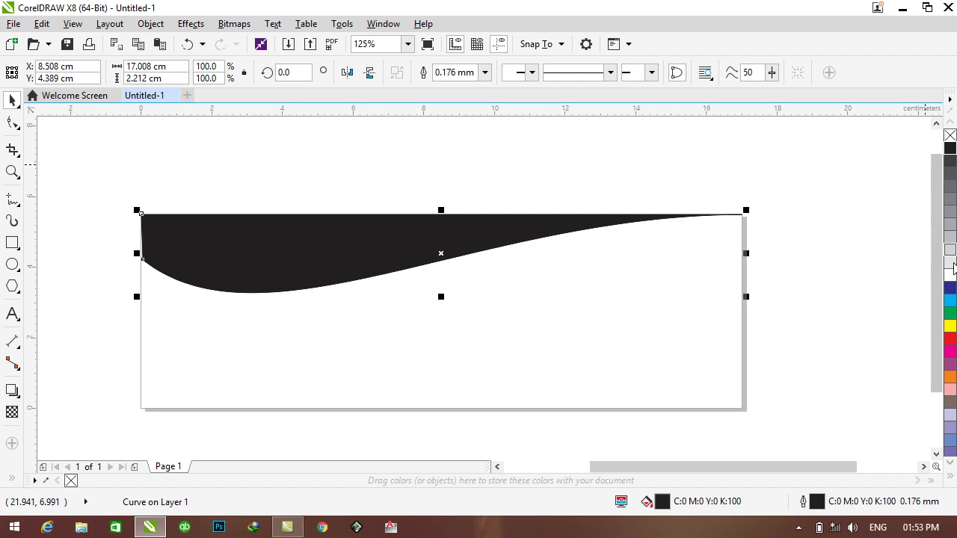
pyautogui.click(951, 339)
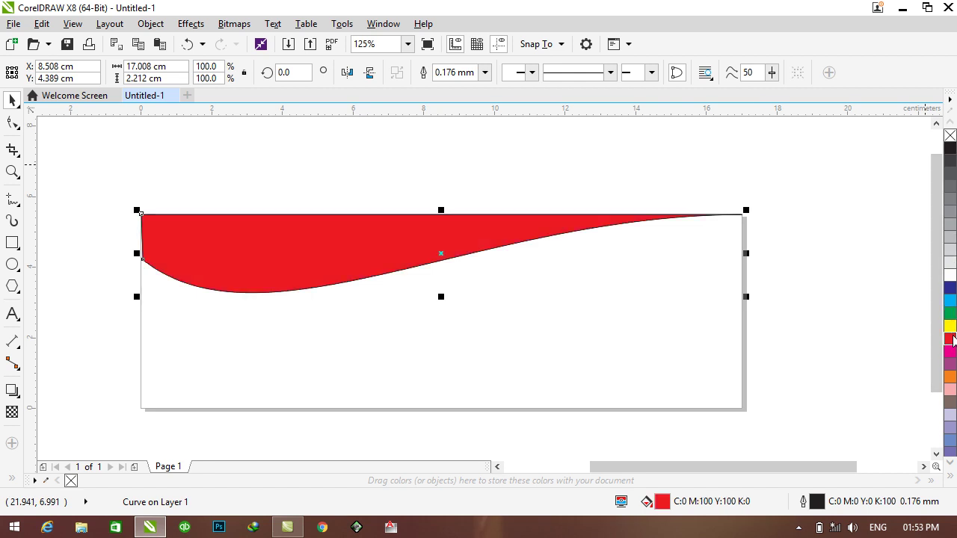
pyautogui.rightClick(951, 338)
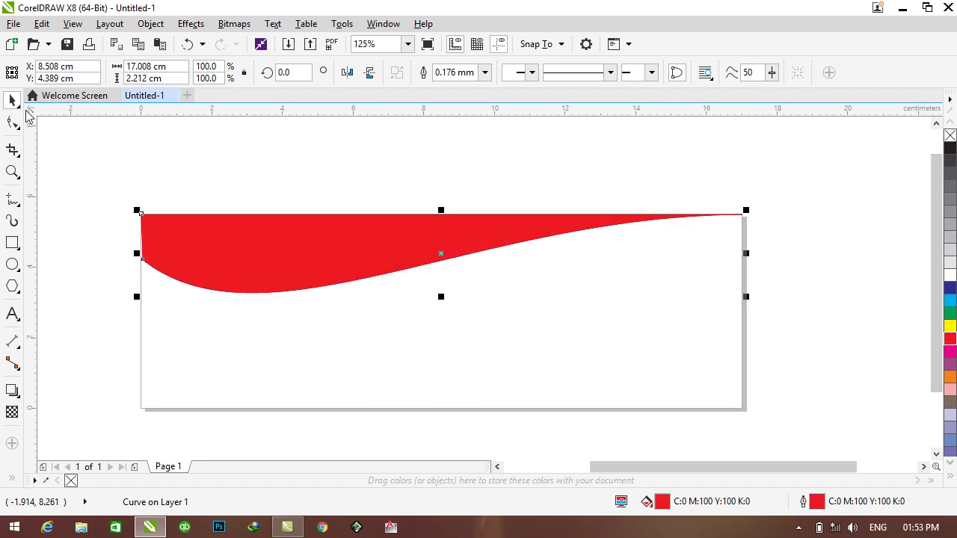
pyautogui.scroll(1, 79, 122)
pyautogui.scroll(-1, 79, 122)
pyautogui.scroll(1, 86, 133)
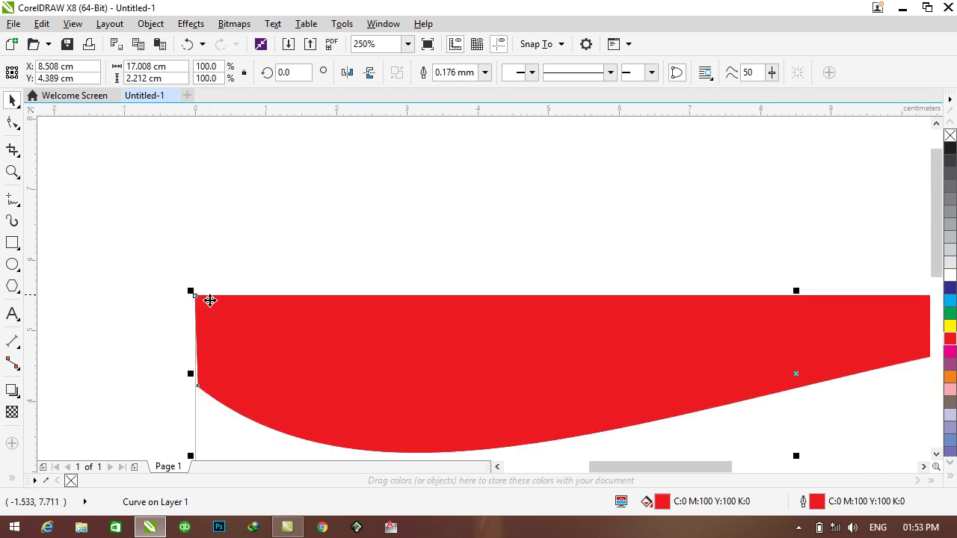
pyautogui.scroll(1, 203, 386)
pyautogui.scroll(1, 192, 374)
pyautogui.scroll(-1, 192, 374)
pyautogui.scroll(1, 192, 367)
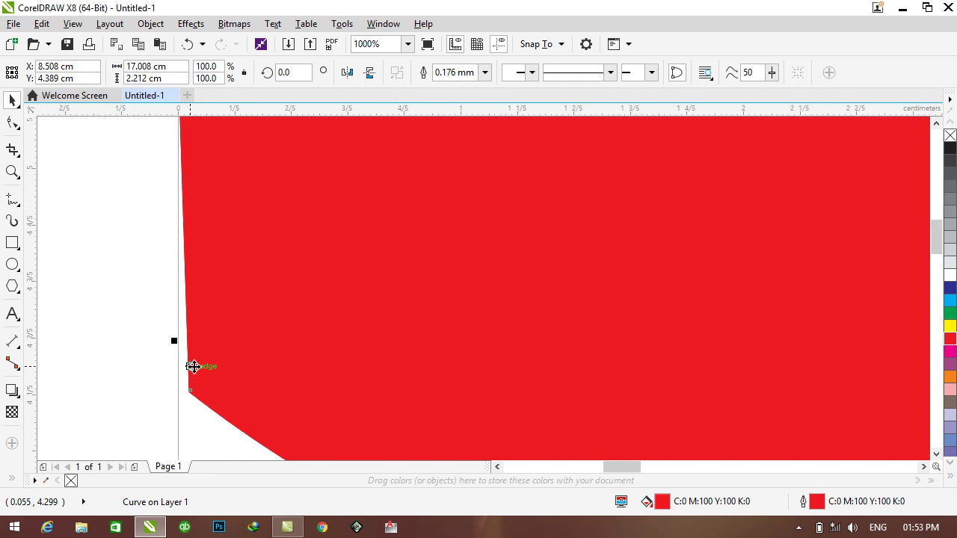
# Pull the red wave's lower-left node out to the page edge
pyautogui.click(13, 123)
pyautogui.moveTo(191, 391)
pyautogui.mouseDown()
pyautogui.moveTo(181, 391)
pyautogui.moveTo(242, 380)
pyautogui.moveTo(179, 393)
pyautogui.mouseUp()
pyautogui.click(213, 393)
pyautogui.click(254, 380)
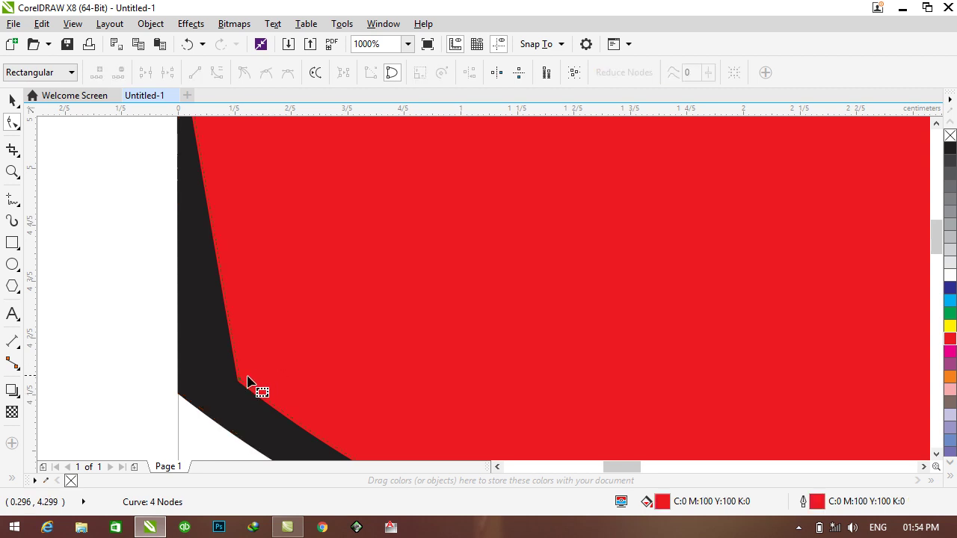
pyautogui.moveTo(237, 380); pyautogui.dragTo(179, 380)
pyautogui.scroll(-1, 179, 378)
pyautogui.moveTo(934, 243); pyautogui.dragTo(934, 259)
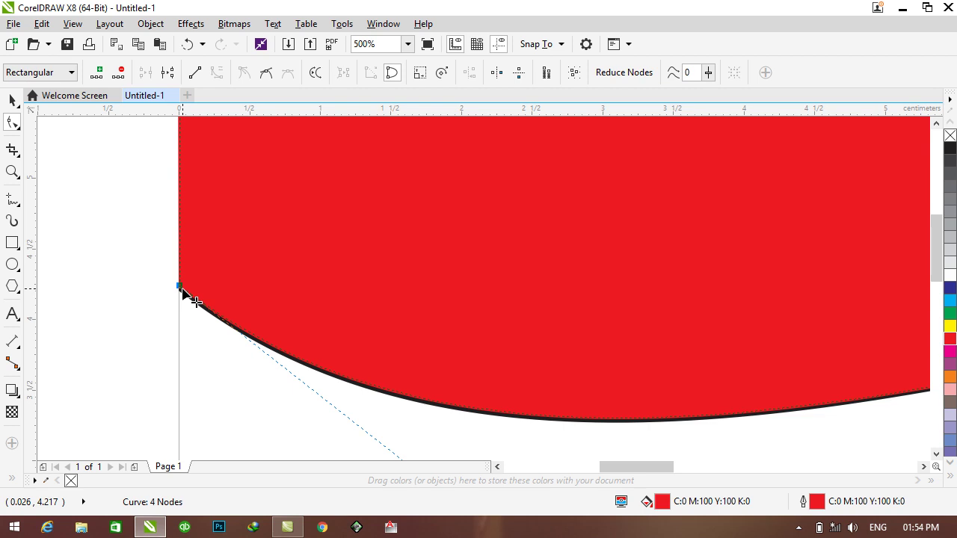
# Raise the red wave's left end node and reshape its handle so the black copy peeks out
pyautogui.moveTo(179, 288); pyautogui.dragTo(180, 243)
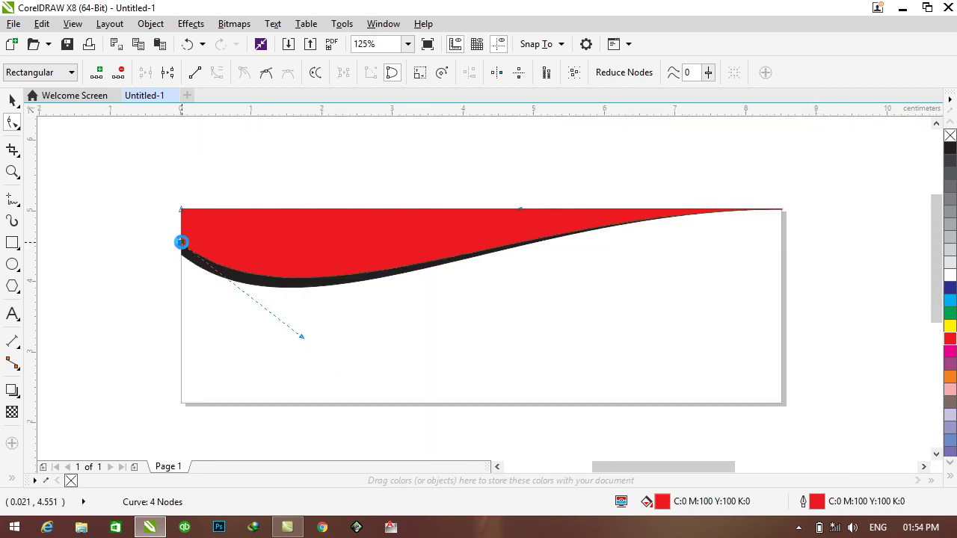
pyautogui.scroll(3, 185, 249)
pyautogui.scroll(-3, 184, 249)
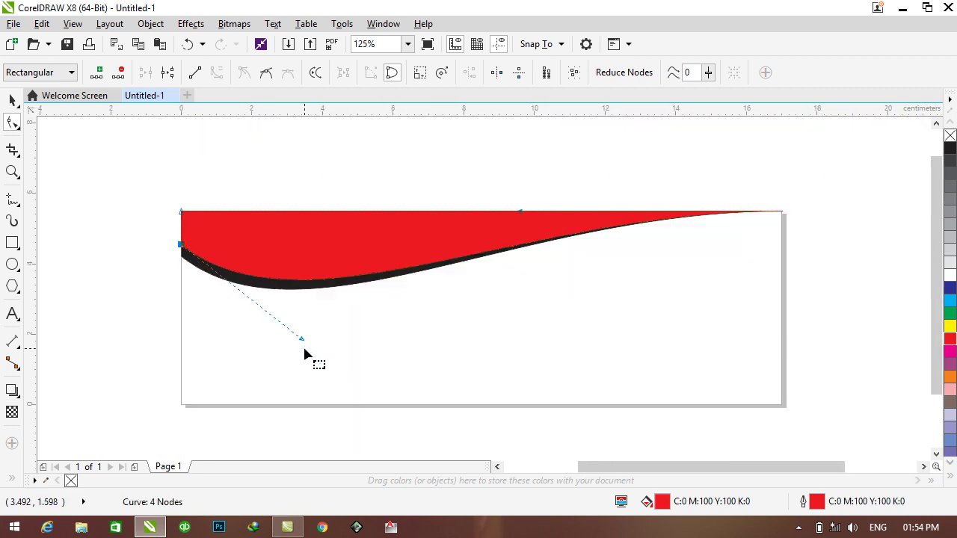
pyautogui.moveTo(304, 340)
pyautogui.mouseDown()
pyautogui.moveTo(300, 333)
pyautogui.moveTo(293, 341)
pyautogui.mouseUp()
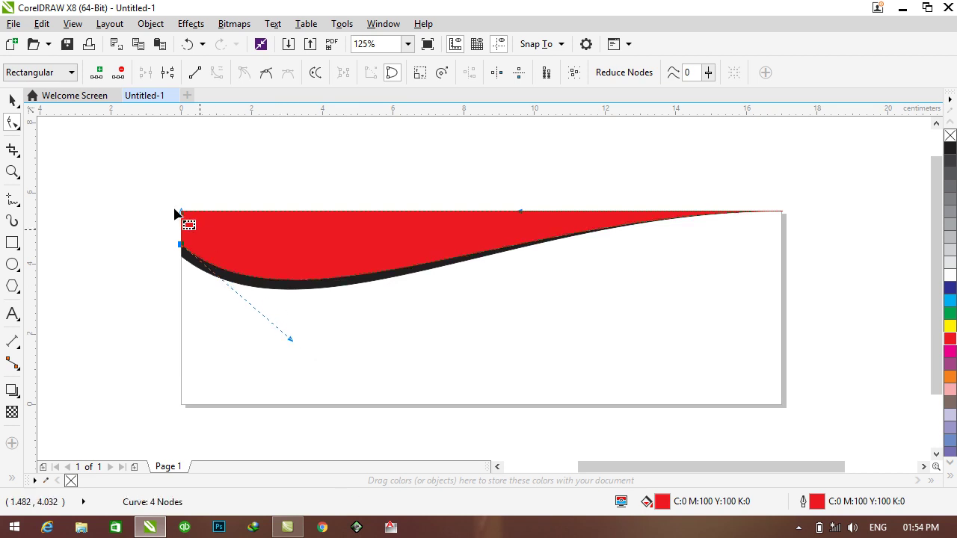
pyautogui.scroll(1, 124, 199)
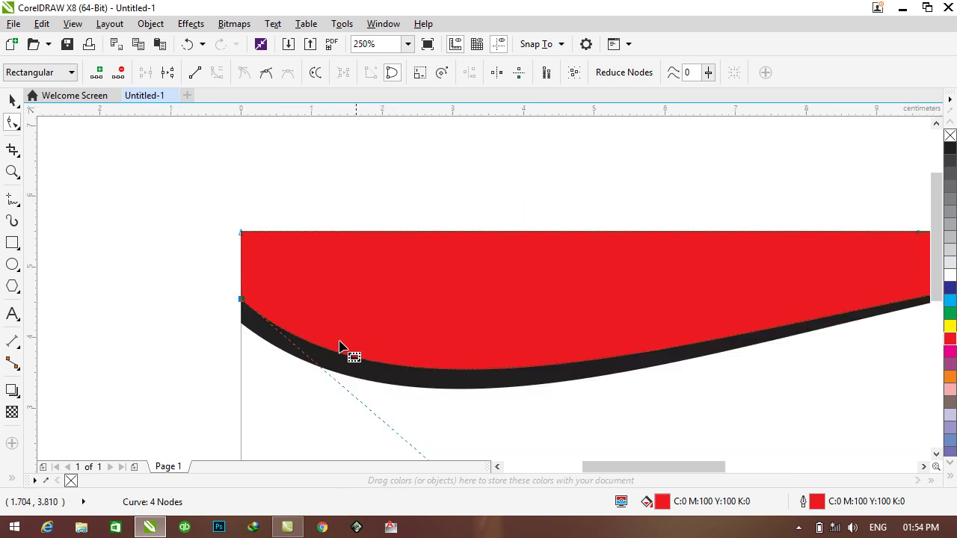
pyautogui.scroll(1, 249, 317)
pyautogui.scroll(1, 249, 318)
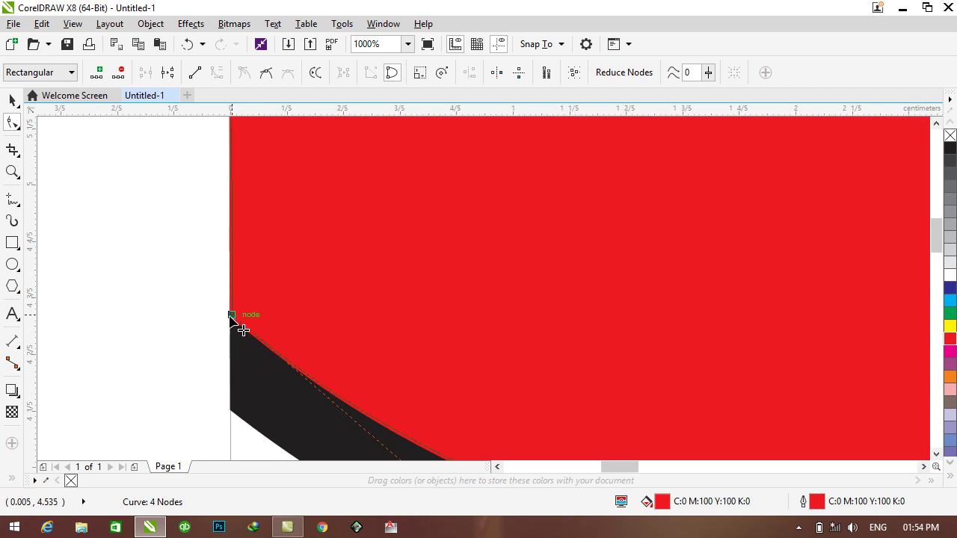
# Nudge the left node up and adjust the handle to even out the thin black strip
pyautogui.moveTo(233, 314); pyautogui.dragTo(232, 293)
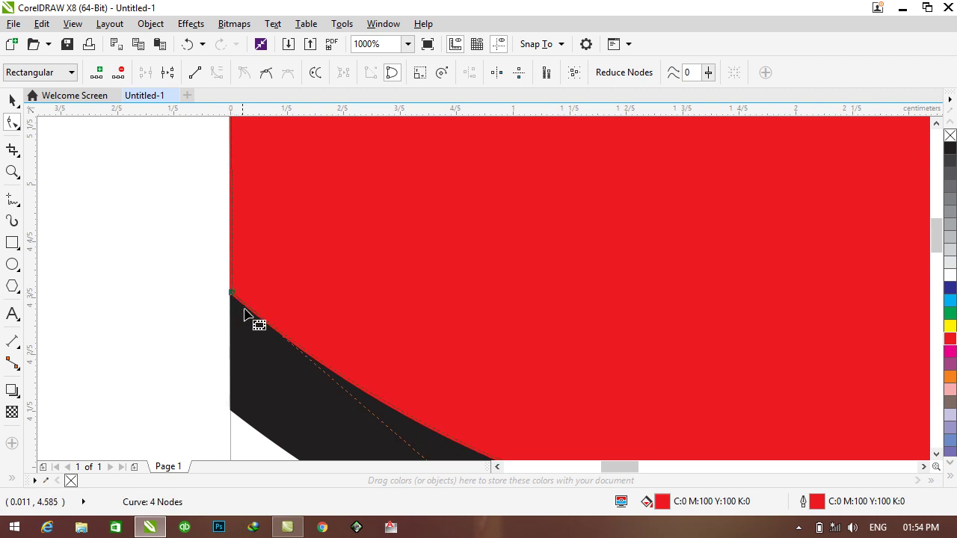
pyautogui.scroll(-2, 250, 314)
pyautogui.scroll(-1, 332, 337)
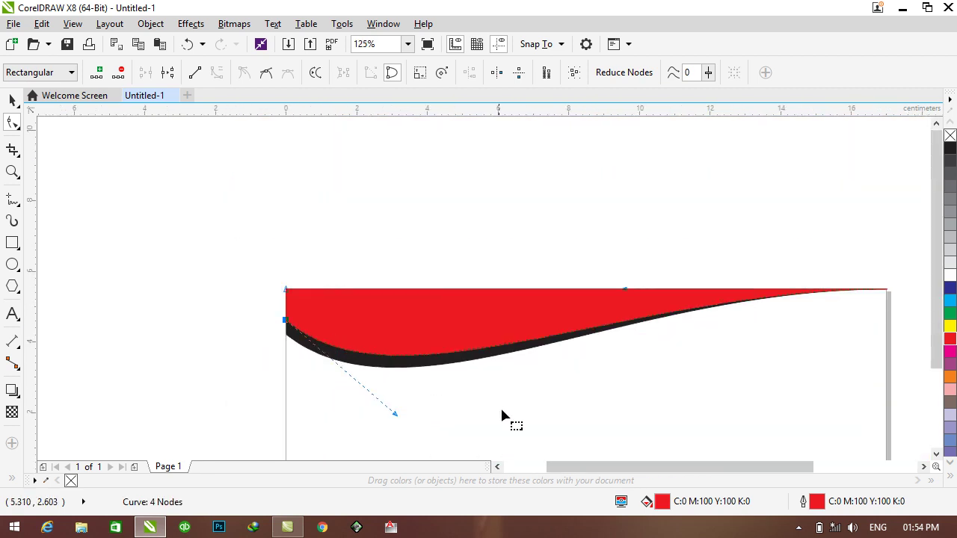
pyautogui.moveTo(394, 416); pyautogui.dragTo(379, 419)
pyautogui.scroll(-1, 427, 406)
pyautogui.scroll(1, 456, 406)
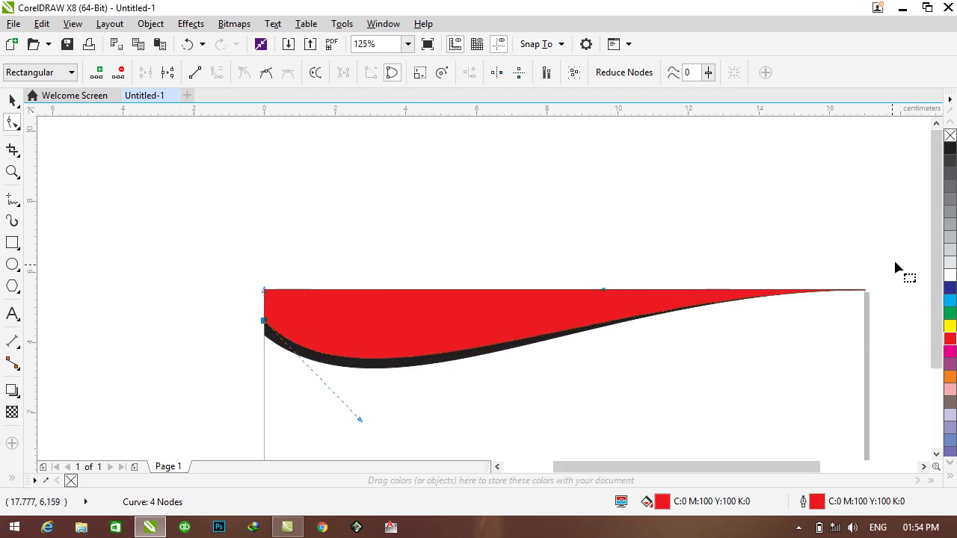
pyautogui.moveTo(936, 238); pyautogui.dragTo(940, 260)
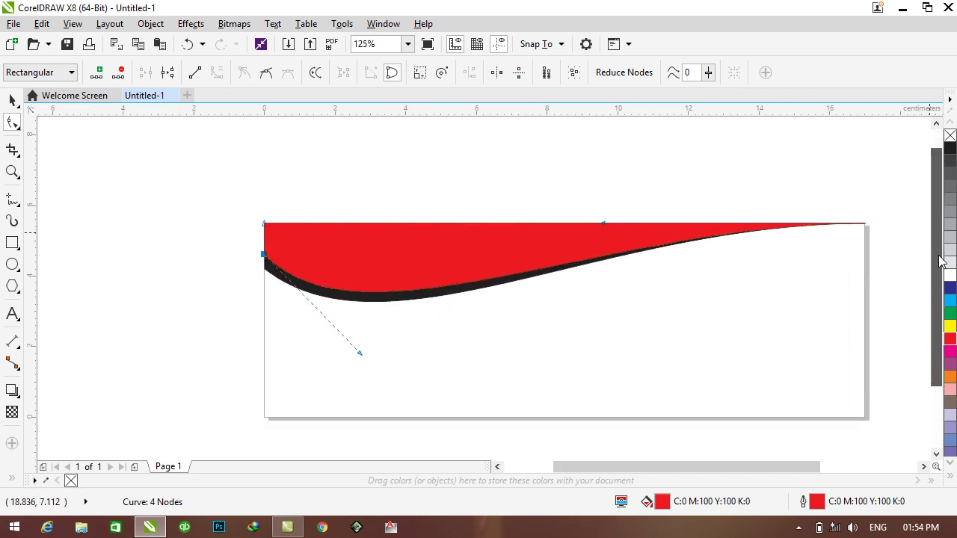
# Fill the top wave and its outline green (C:100 M:0 Y:100 K:0)
pyautogui.click(10, 101)
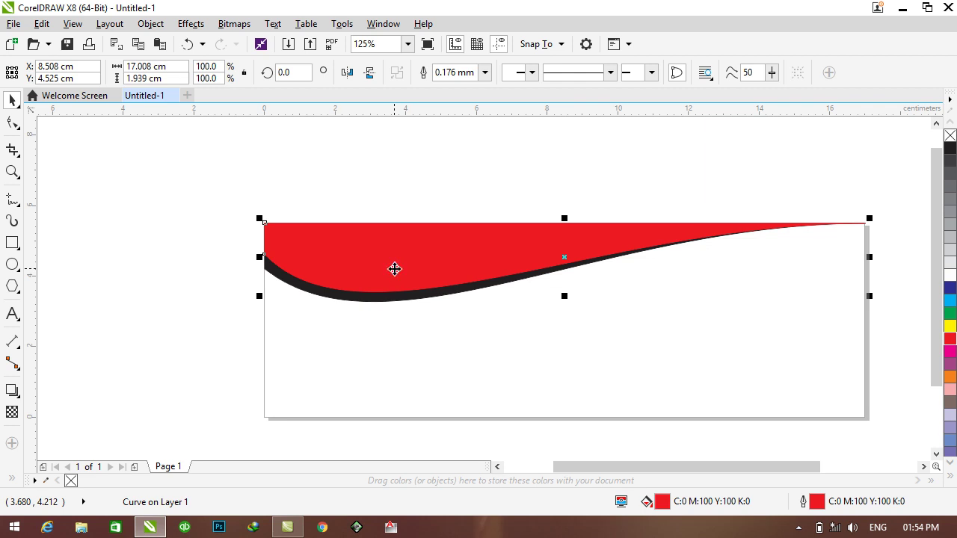
pyautogui.click(950, 314)
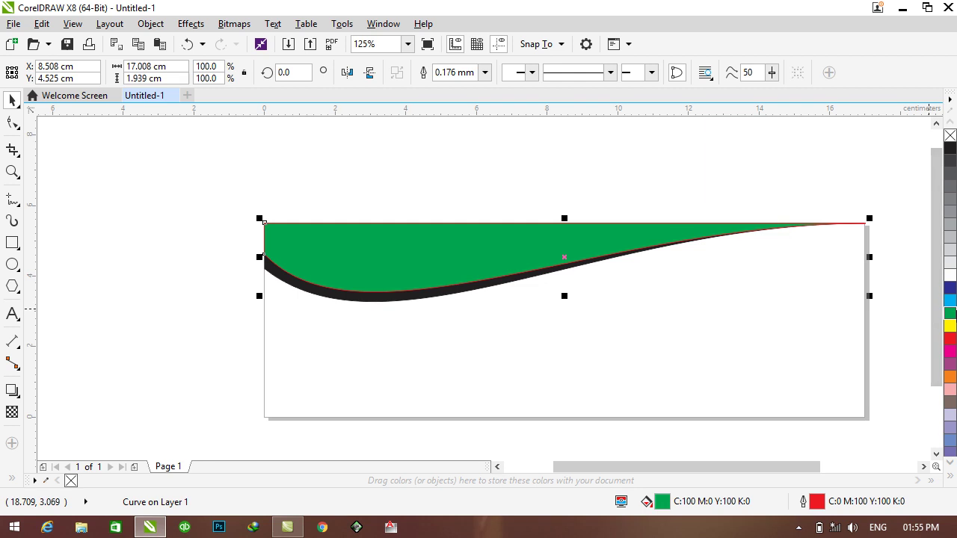
pyautogui.rightClick(951, 315)
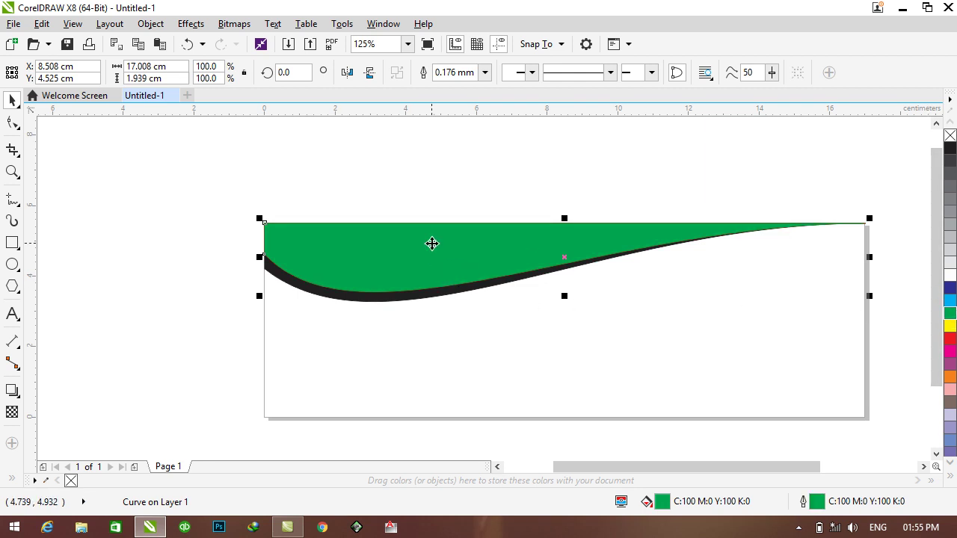
# Raise the green wave's left node to reveal the red band beneath
pyautogui.click(12, 123)
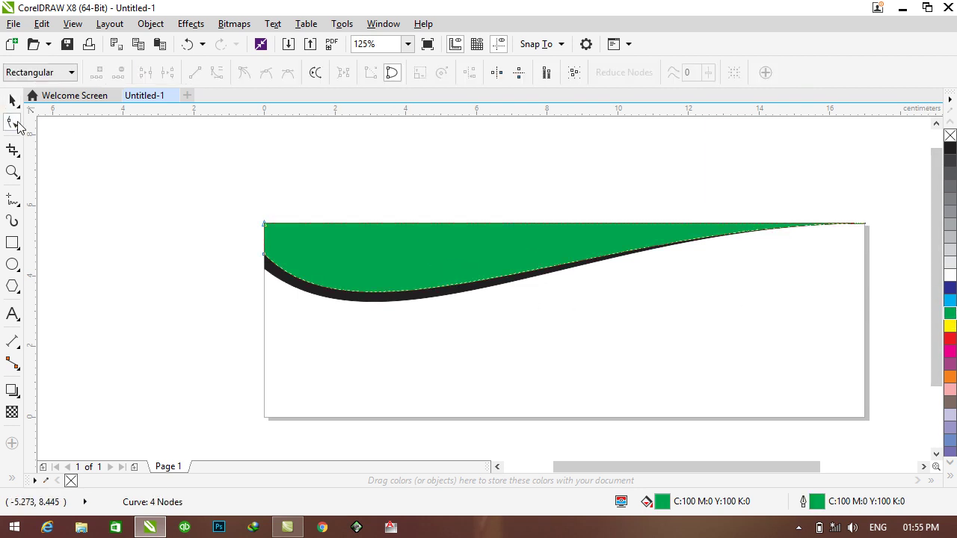
pyautogui.scroll(2, 260, 252)
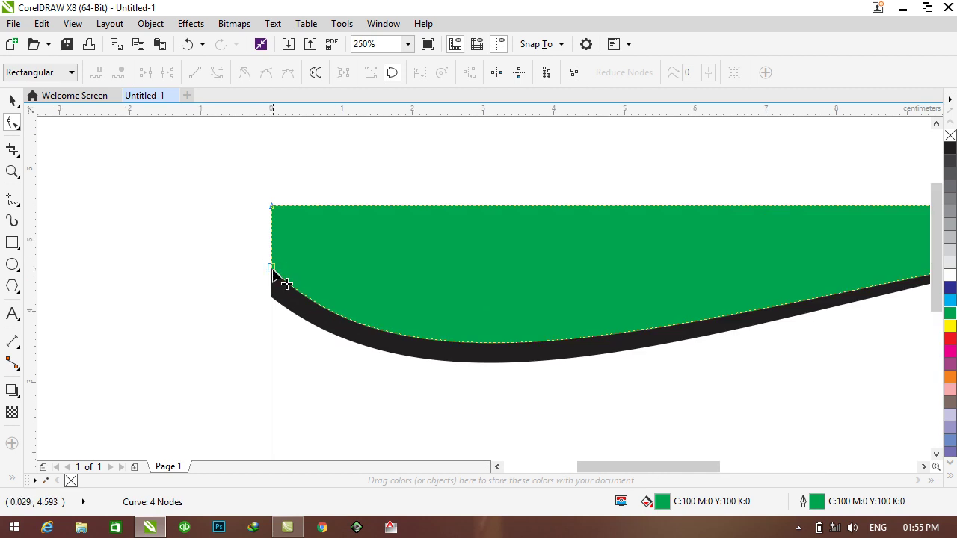
pyautogui.click(272, 268)
pyautogui.moveTo(271, 268); pyautogui.dragTo(272, 245)
pyautogui.scroll(-2, 499, 399)
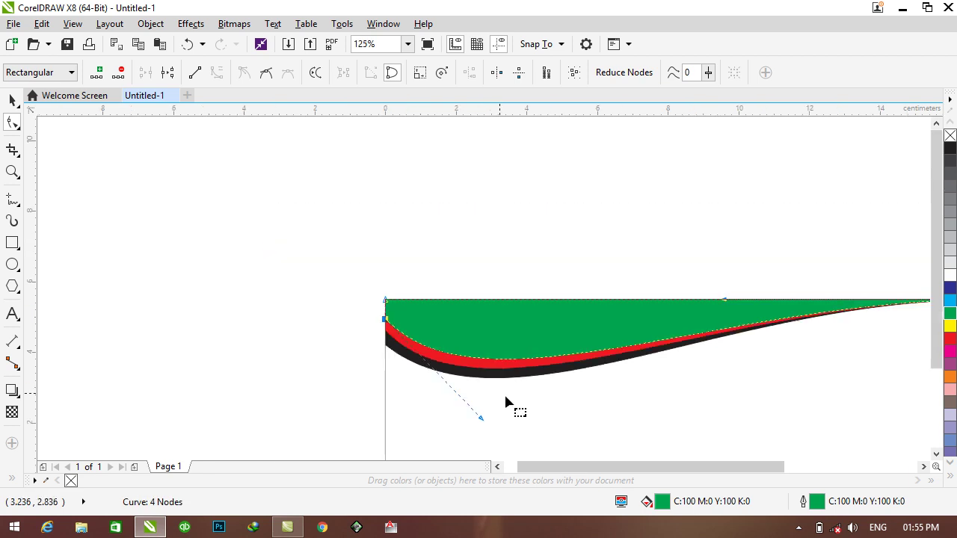
pyautogui.moveTo(673, 469); pyautogui.dragTo(716, 471)
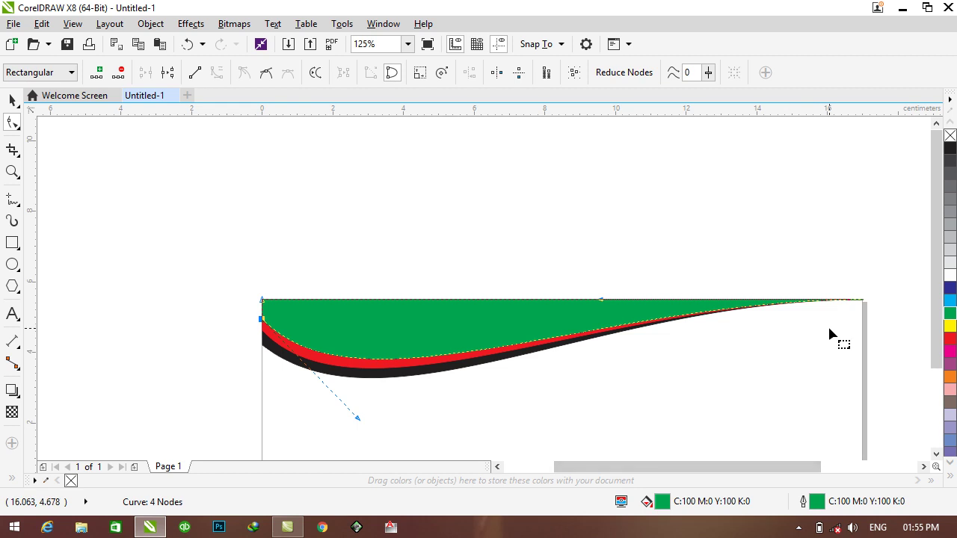
pyautogui.scroll(2, 829, 336)
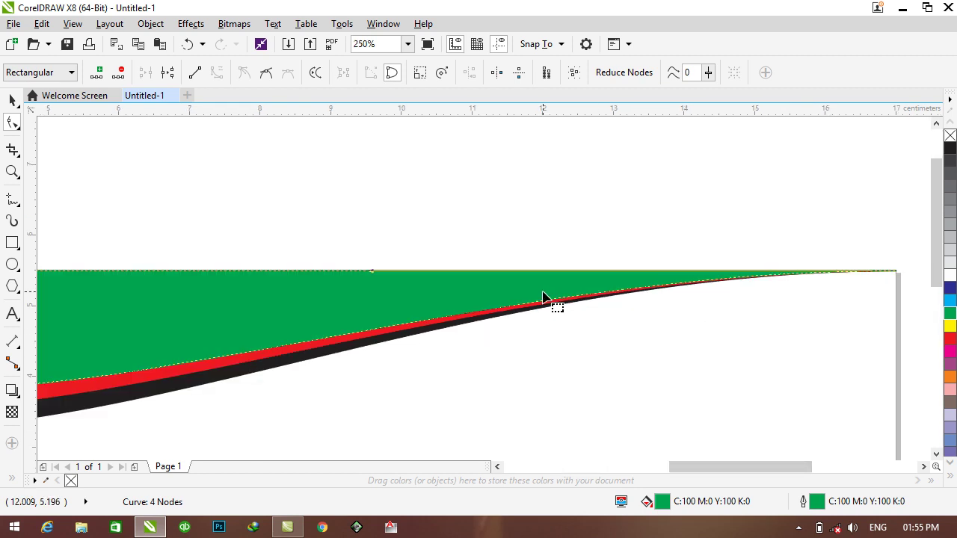
pyautogui.scroll(2, 549, 303)
pyautogui.scroll(2, 208, 253)
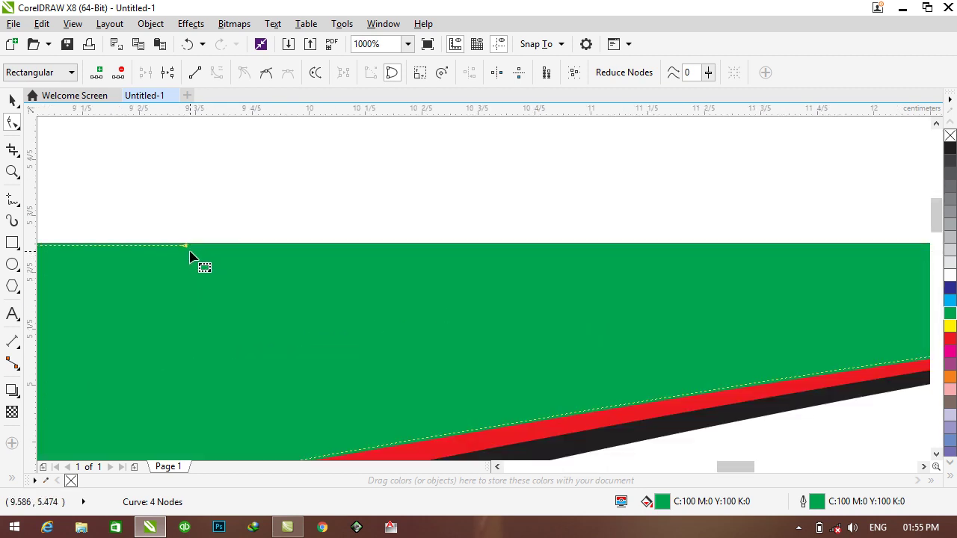
# Fine-tune the green wave's top-edge node so it tapers smoothly to the top-right corner
pyautogui.moveTo(185, 252); pyautogui.dragTo(190, 253)
pyautogui.scroll(-2, 189, 255)
pyautogui.scroll(-2, 255, 274)
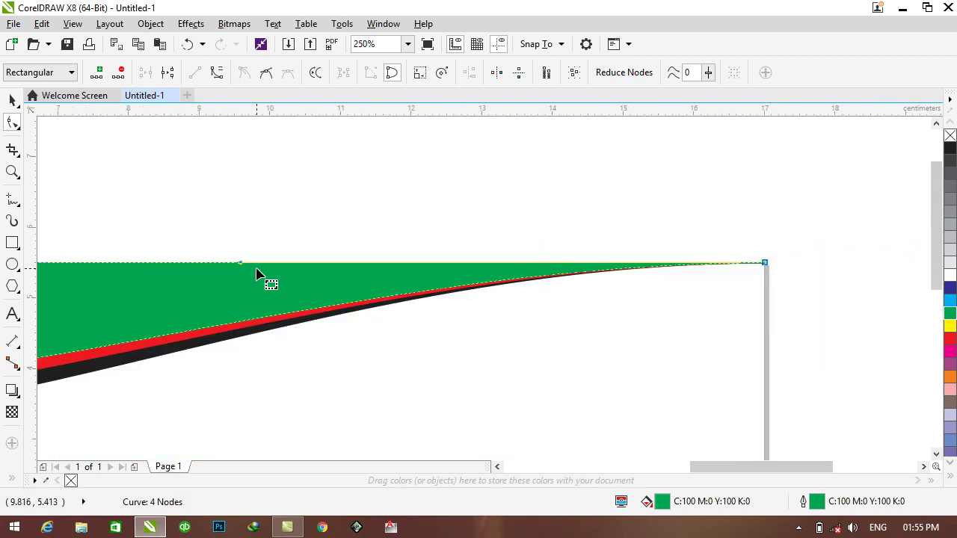
pyautogui.scroll(-4, 402, 333)
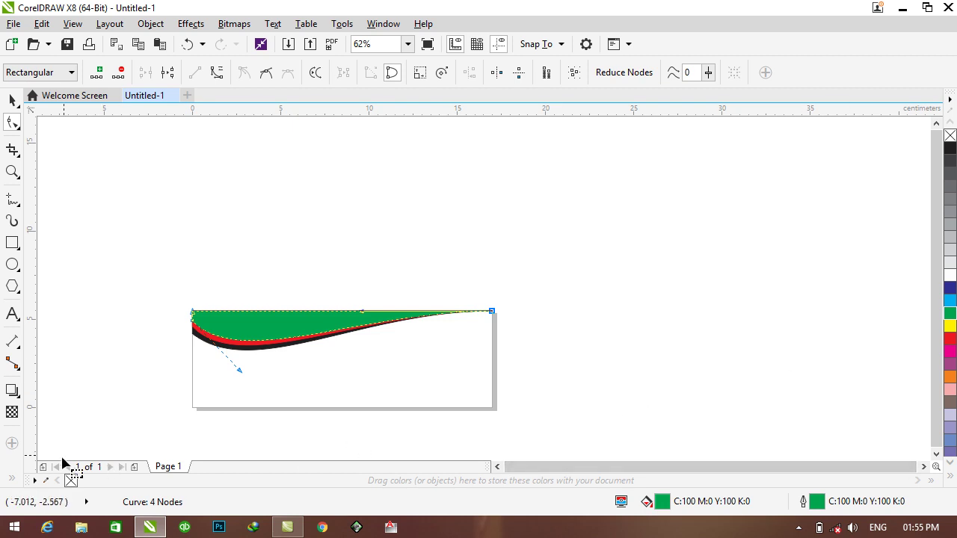
pyautogui.click(498, 467)
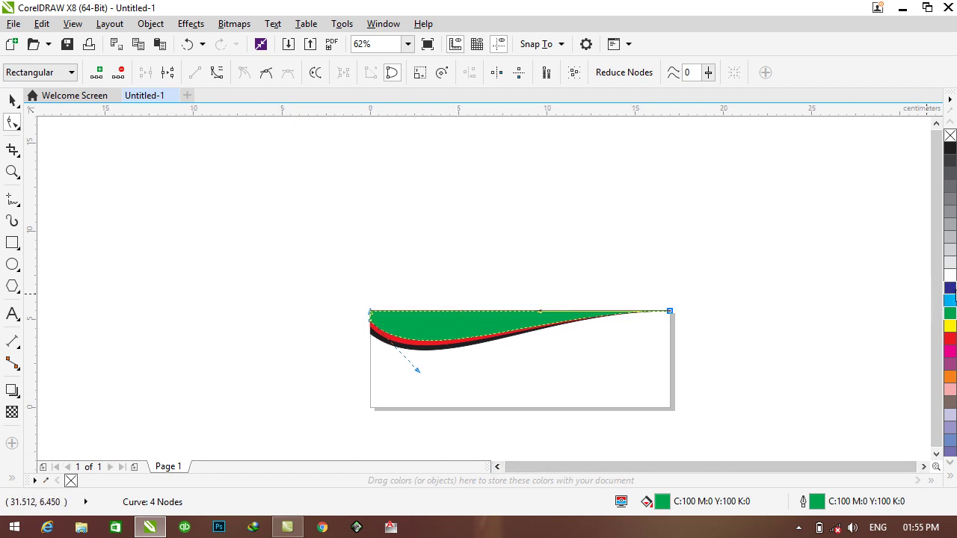
pyautogui.click(936, 454)
pyautogui.click(936, 455)
pyautogui.scroll(1, 774, 294)
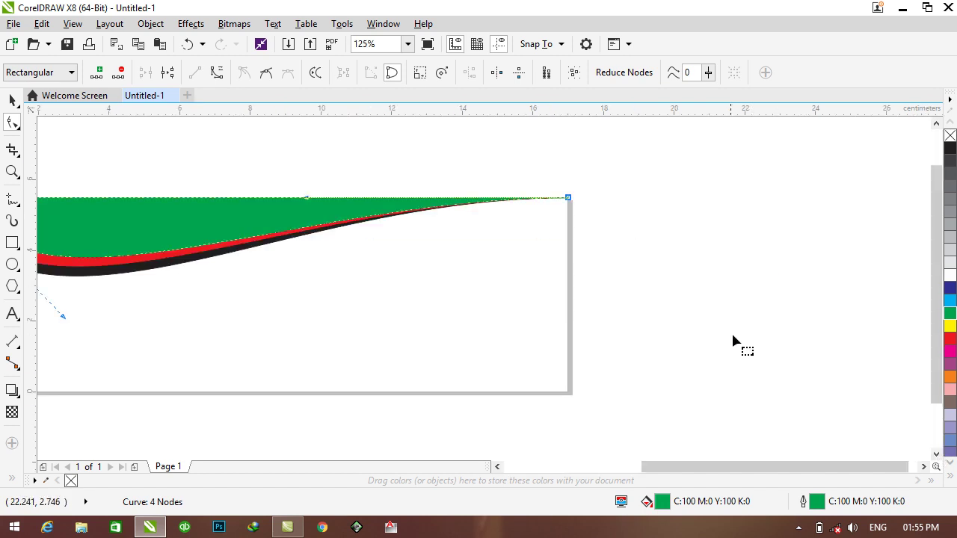
pyautogui.moveTo(747, 467); pyautogui.dragTo(675, 471)
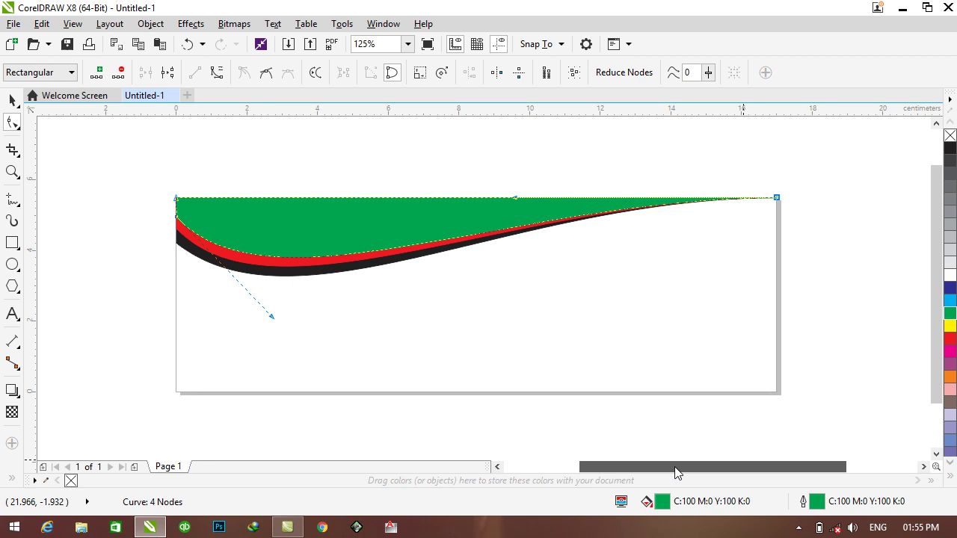
pyautogui.click(12, 101)
# Select the black, red and green wave bands and group them as 3 objects
pyautogui.click(578, 167)
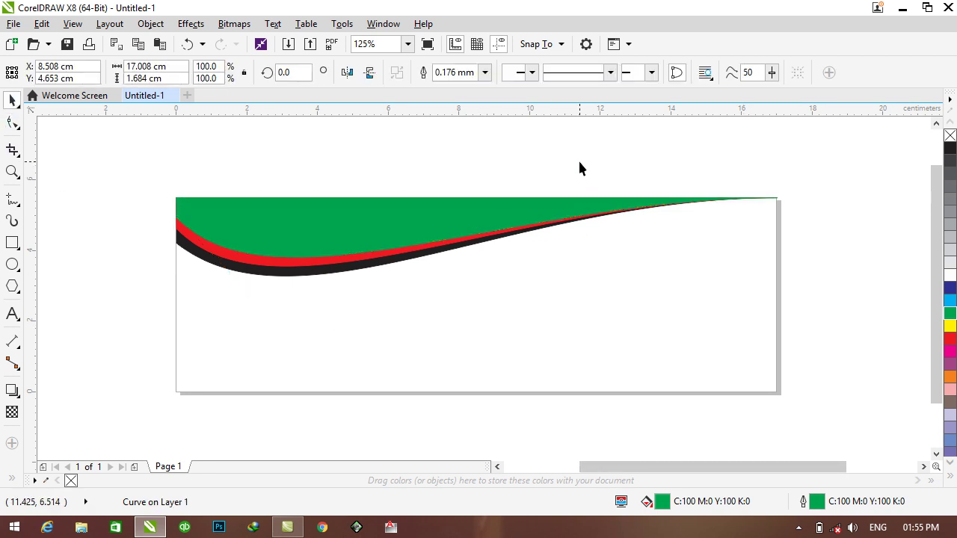
pyautogui.click(307, 274)
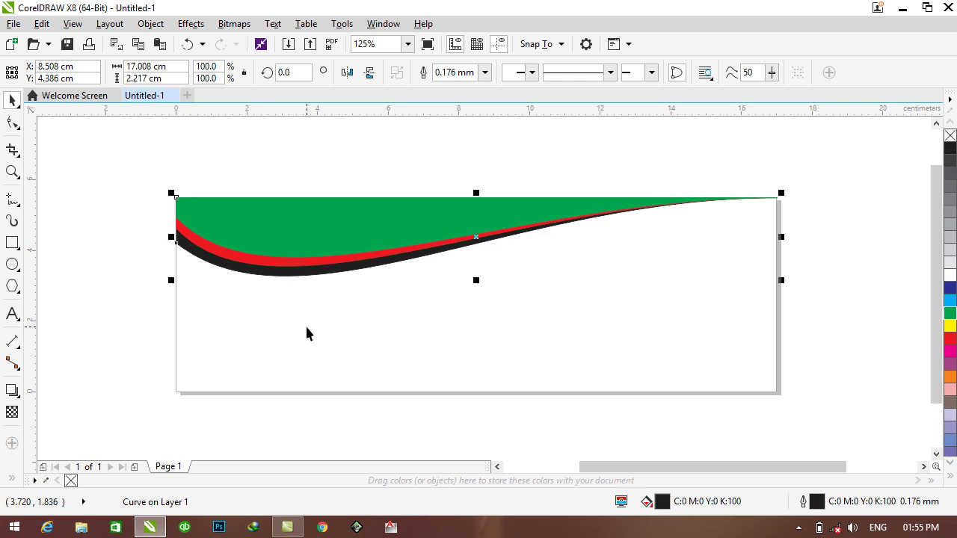
pyautogui.keyDown('shift'); pyautogui.click(245, 264); pyautogui.keyUp('shift')
pyautogui.keyDown('shift'); pyautogui.click(230, 230); pyautogui.keyUp('shift')
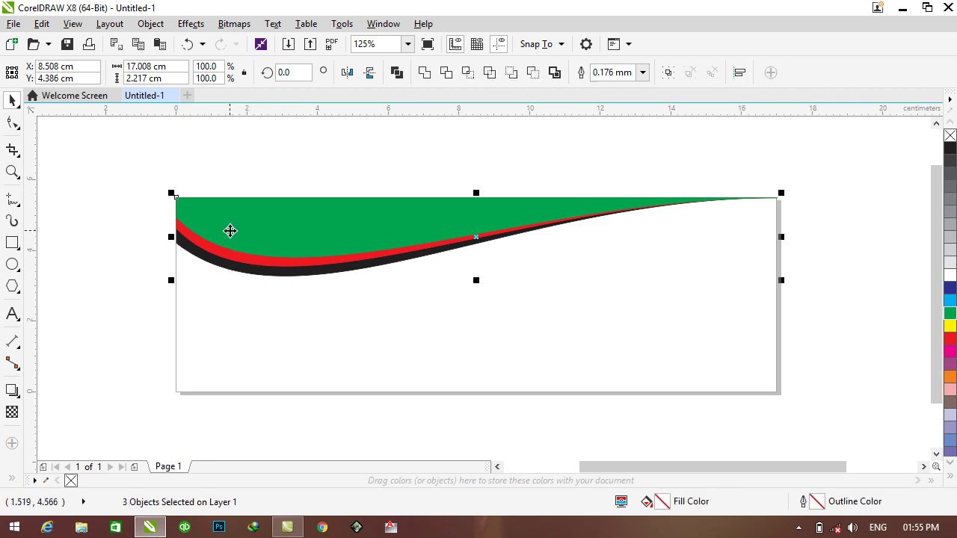
pyautogui.rightClick(230, 233)
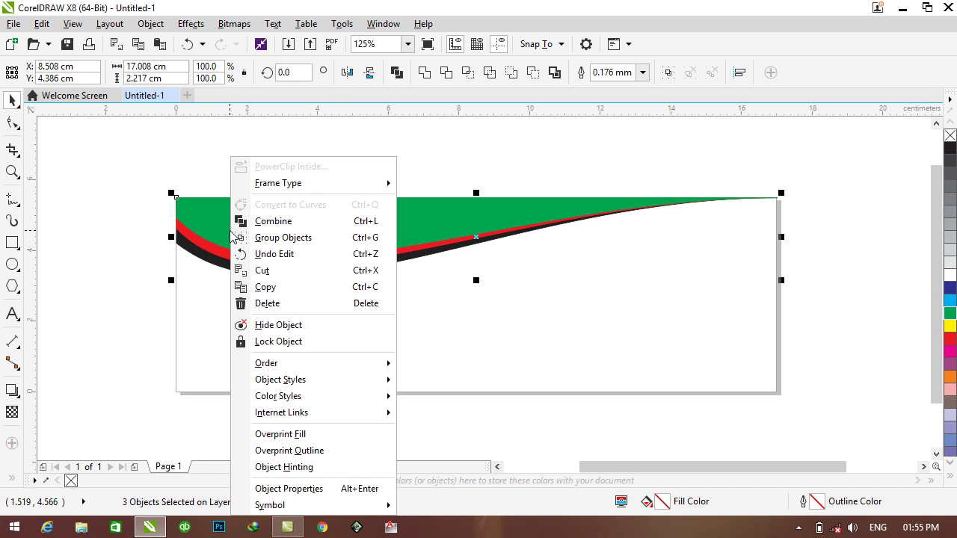
pyautogui.click(254, 239)
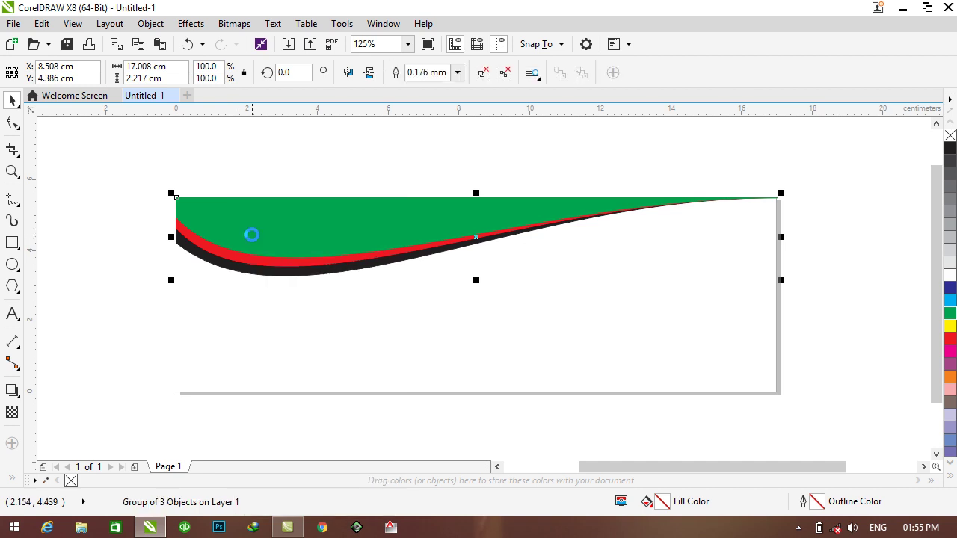
pyautogui.press('Down')
pyautogui.press('Down')
pyautogui.press('Down')
pyautogui.press('Down')
pyautogui.press('Down')
pyautogui.press('Down')
pyautogui.press('Down')
pyautogui.press('Down')
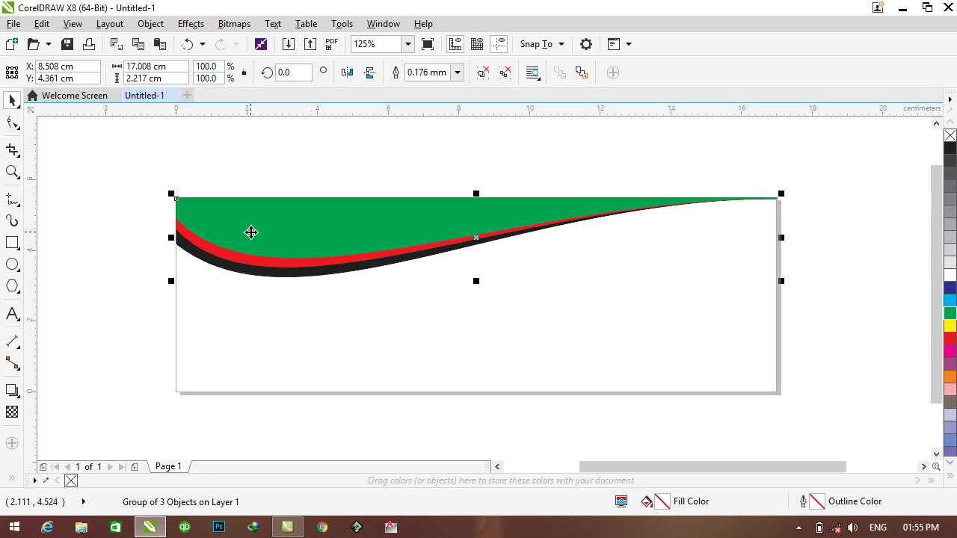
# Mirror the duplicate wave group vertically and horizontally, then nudge it onto the page's bottom edge
pyautogui.press('Down')
pyautogui.press('Down')
pyautogui.press('Down')
pyautogui.press('Down')
pyautogui.press('Down')
pyautogui.press('Down')
pyautogui.press('Down')
pyautogui.press('Down')
pyautogui.press('Down')
pyautogui.press('Down')
pyautogui.press('Down')
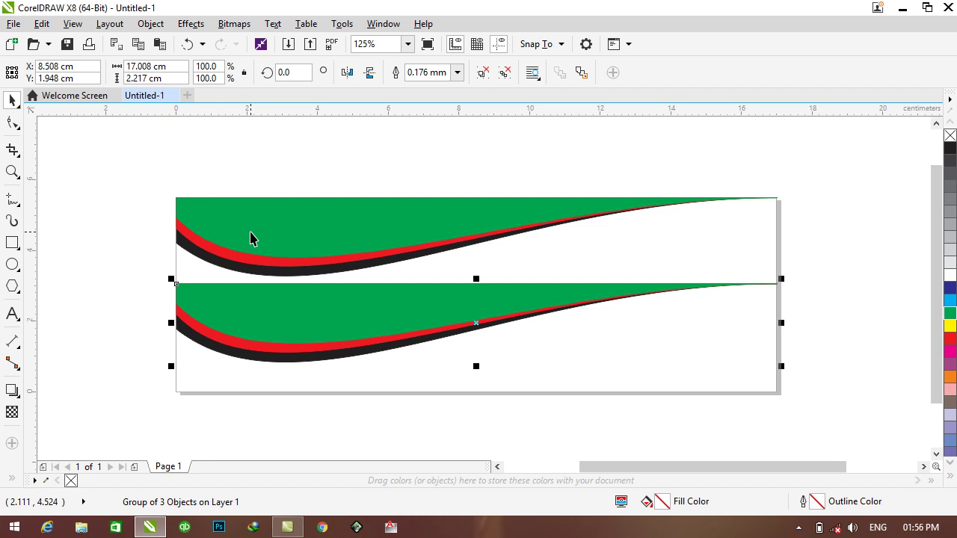
pyautogui.click(370, 78)
pyautogui.click(348, 75)
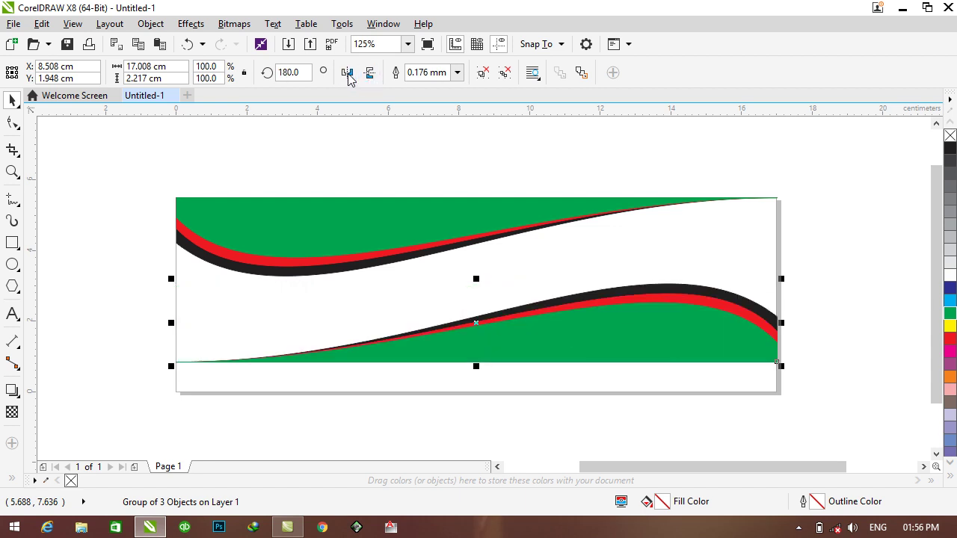
pyautogui.press('Down')
pyautogui.press('Down')
pyautogui.press('Down')
pyautogui.press('Down')
pyautogui.press('Down')
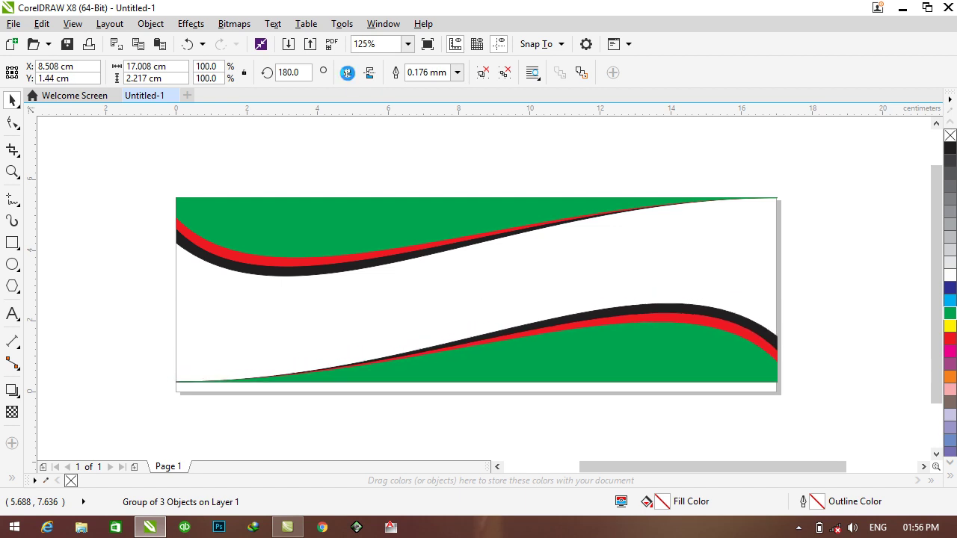
pyautogui.press('Down')
pyautogui.press('Down')
pyautogui.press('Down')
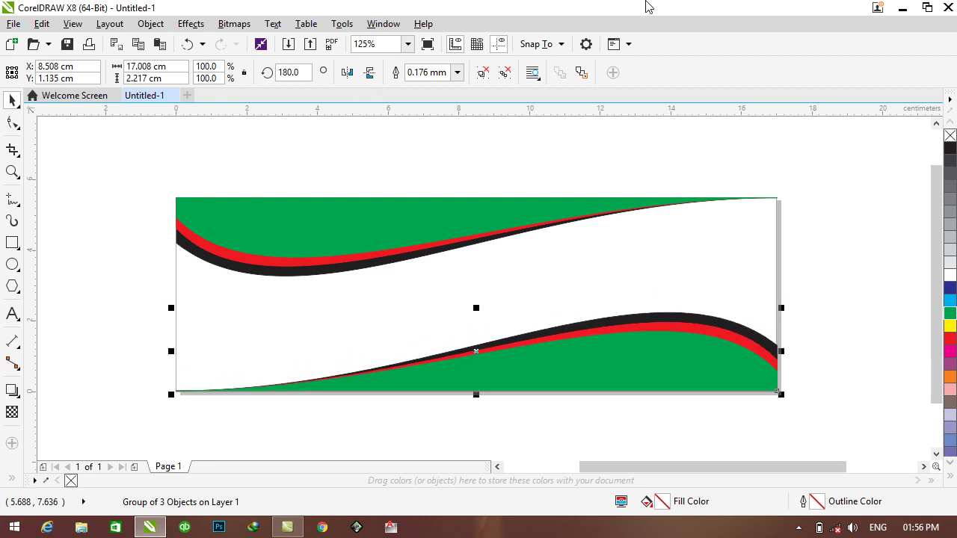
pyautogui.click(659, 158)
pyautogui.click(361, 225)
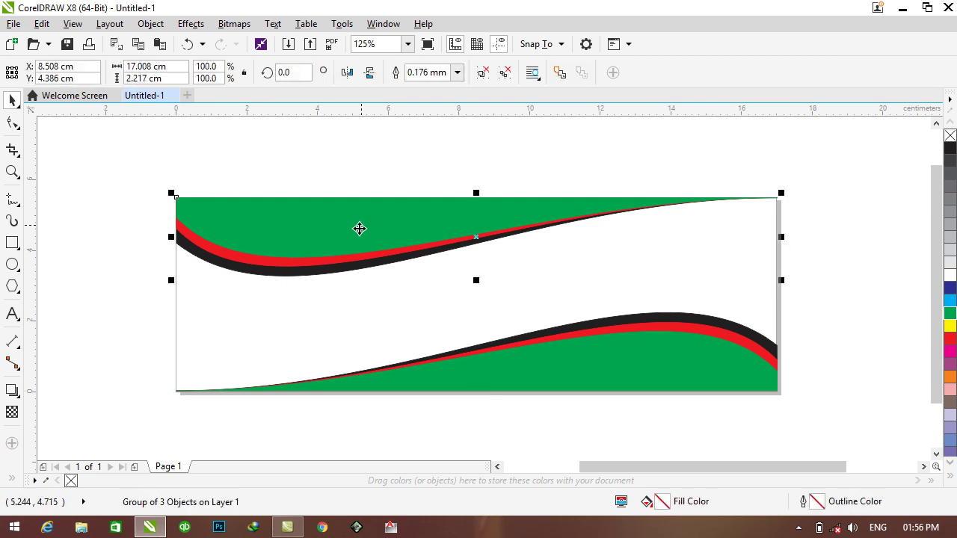
# Flatten the upper waves to about 86% height and the lower waves to 1.894 cm tall
pyautogui.moveTo(477, 280); pyautogui.dragTo(478, 267)
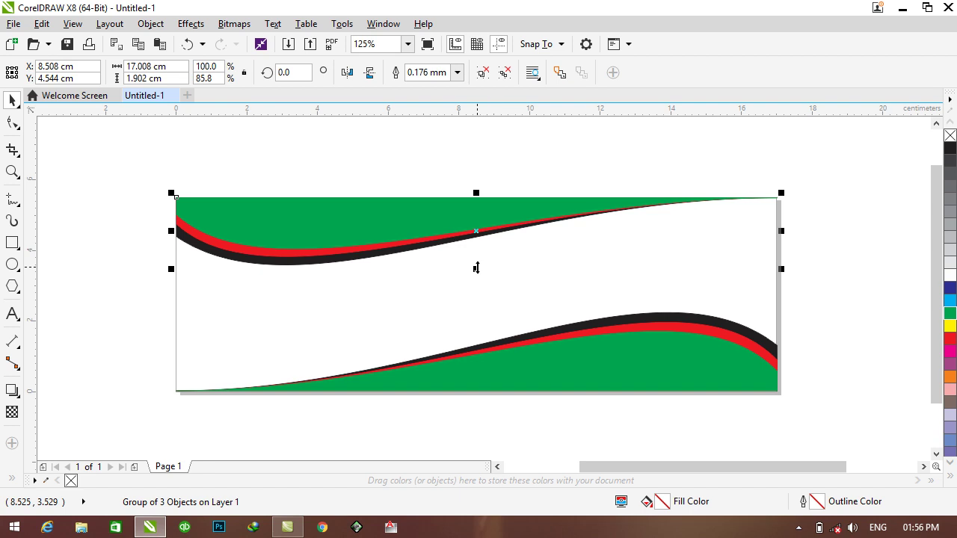
pyautogui.click(580, 338)
pyautogui.moveTo(474, 308); pyautogui.dragTo(475, 319)
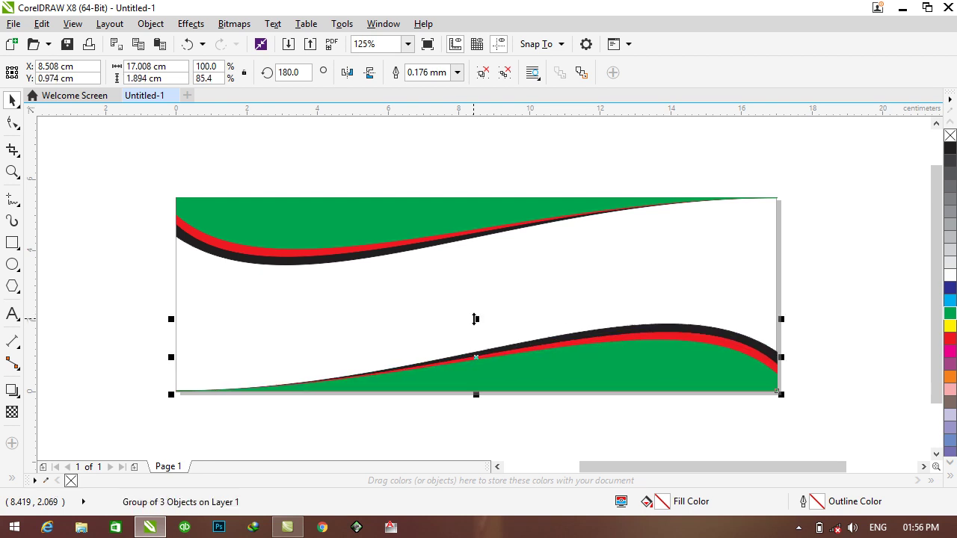
# Marquee-select both wave groups and combine them with Ctrl+G
pyautogui.click(451, 180)
pyautogui.moveTo(103, 160); pyautogui.dragTo(814, 423)
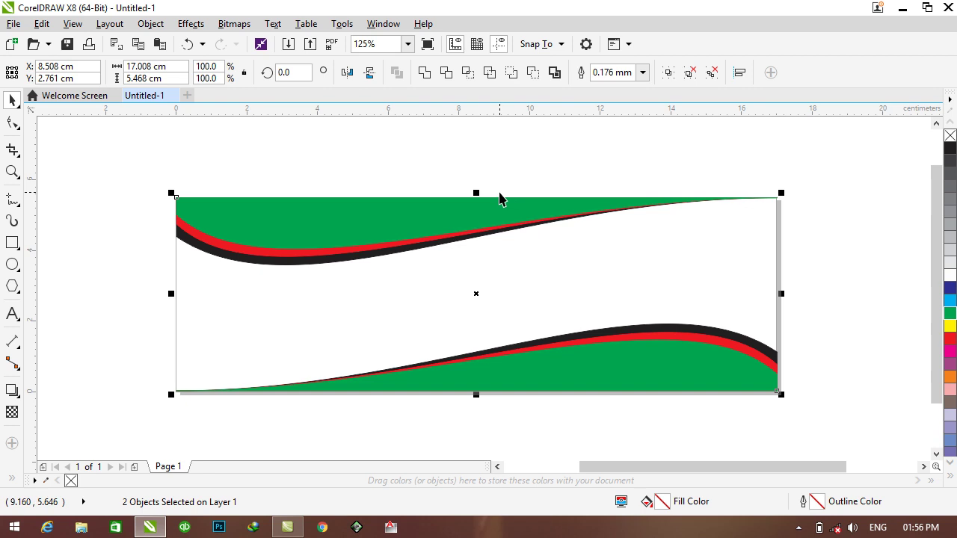
pyautogui.hotkey('ctrl', 'g')
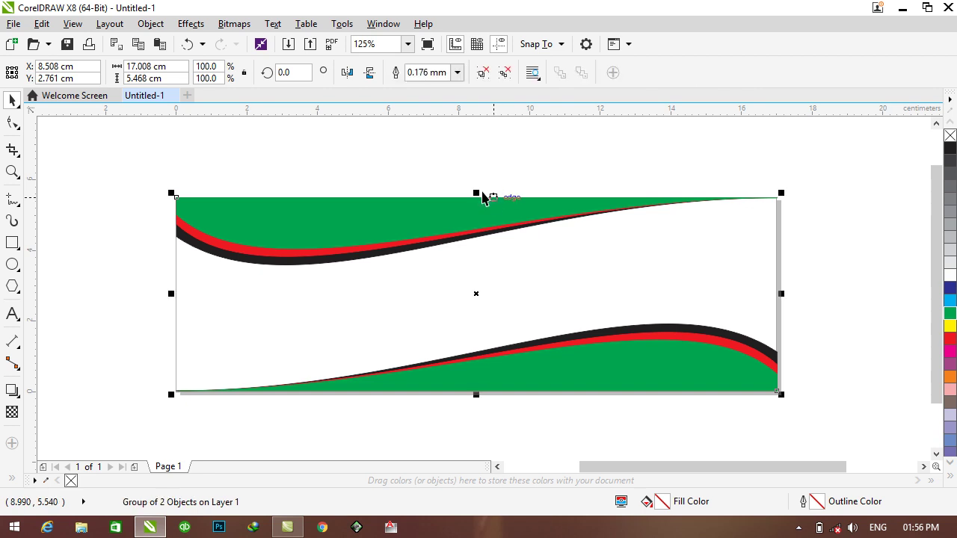
pyautogui.click(304, 161)
# Draw a small rectangle near the card's top-right and round its corners to 0.275 cm
pyautogui.click(12, 243)
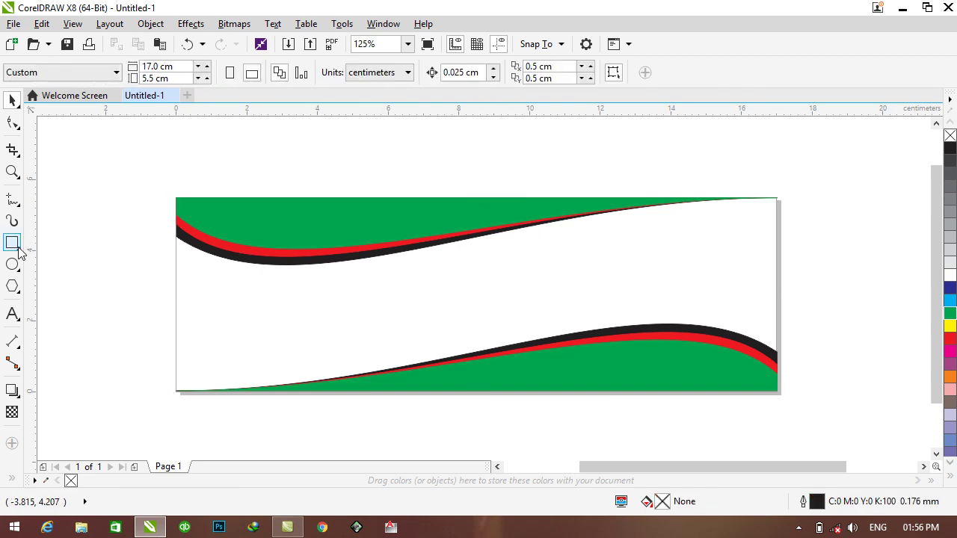
pyautogui.click(60, 244)
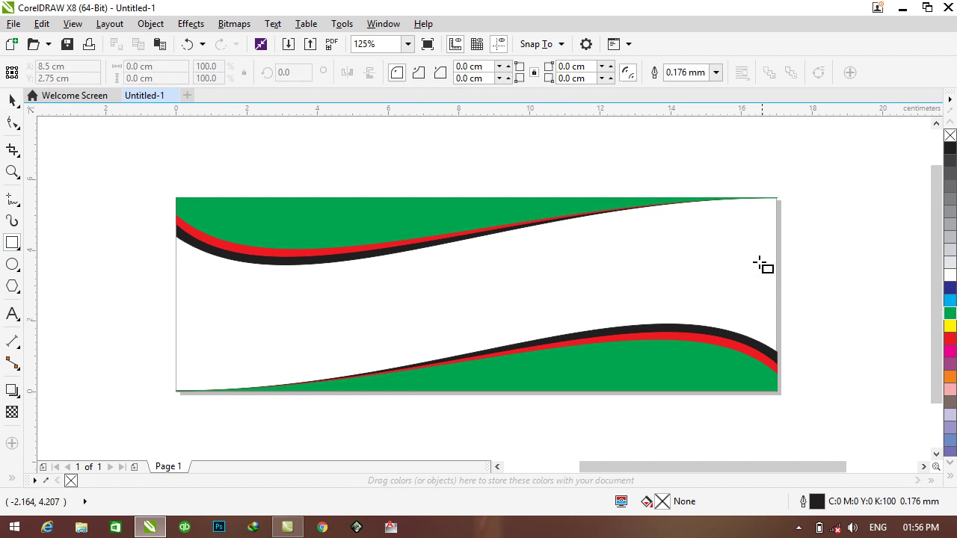
pyautogui.moveTo(687, 214)
pyautogui.mouseDown()
pyautogui.moveTo(745, 267)
pyautogui.moveTo(755, 293)
pyautogui.mouseUp()
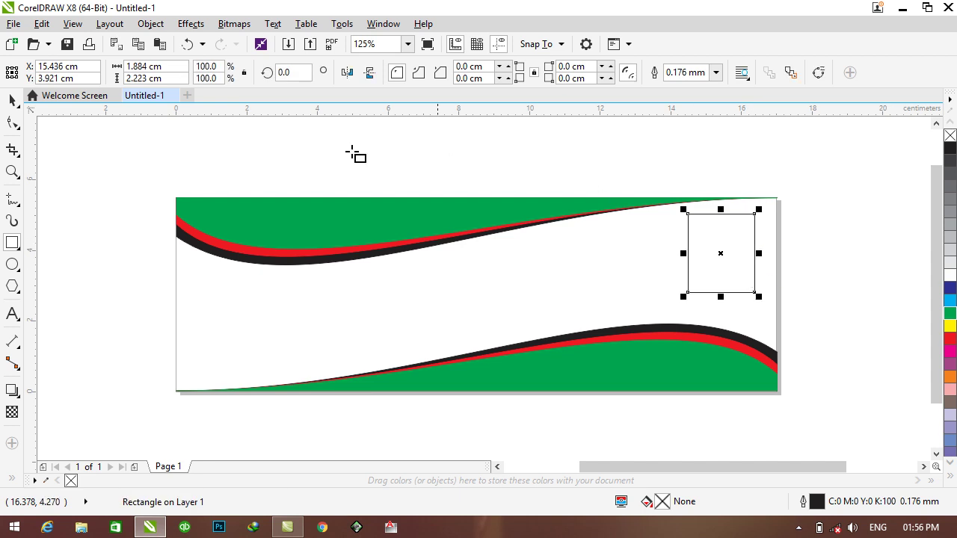
pyautogui.click(12, 122)
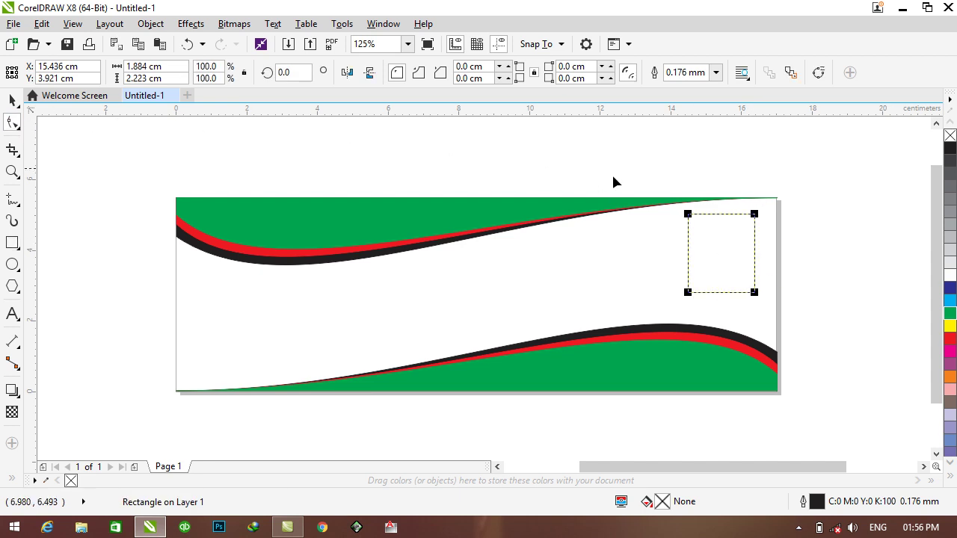
pyautogui.moveTo(754, 214); pyautogui.dragTo(746, 217)
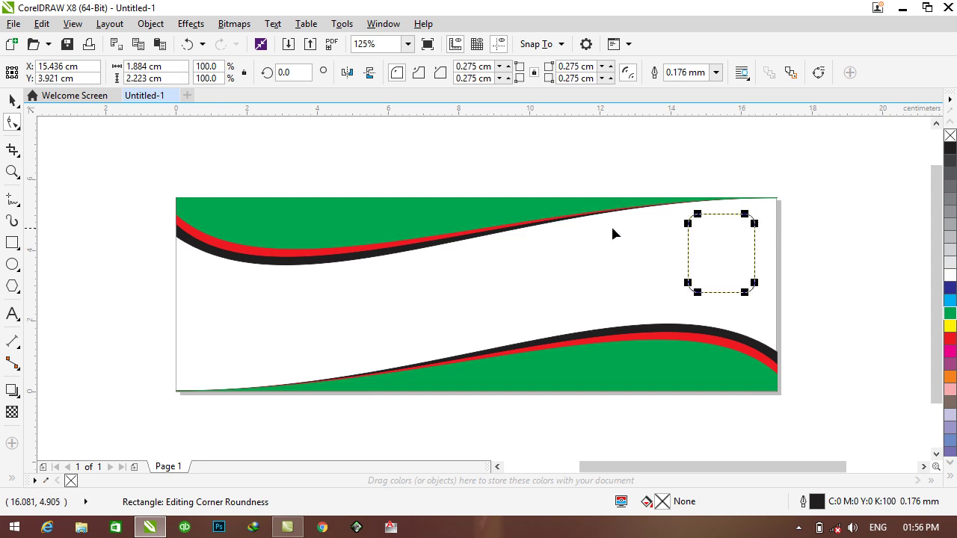
# Nudge the 1.884 × 2.223 cm rounded rectangle into position with the arrow keys
pyautogui.click(12, 99)
pyautogui.click(82, 159)
pyautogui.click(735, 246)
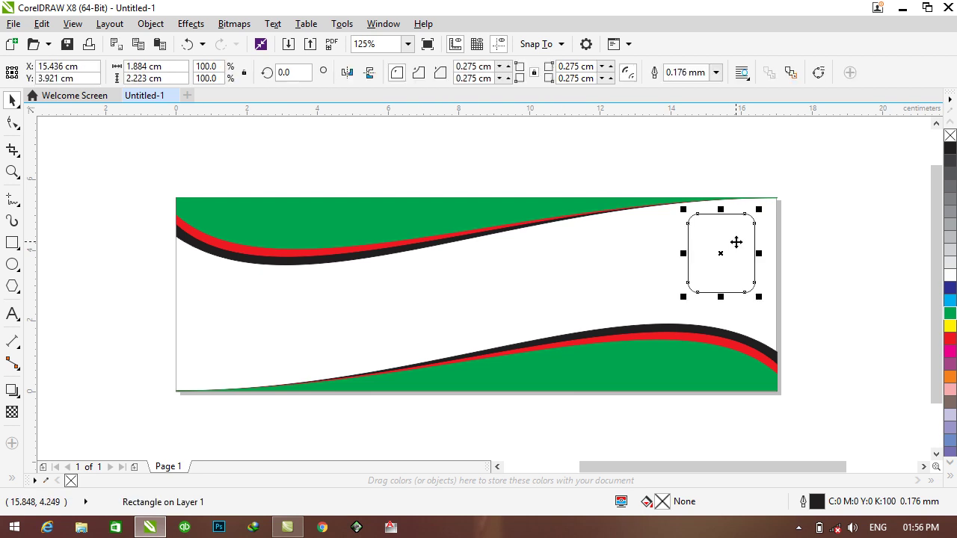
pyautogui.press('Down')
pyautogui.press('Down')
pyautogui.press('Down')
pyautogui.press('Down')
pyautogui.press('Down')
pyautogui.press('Down')
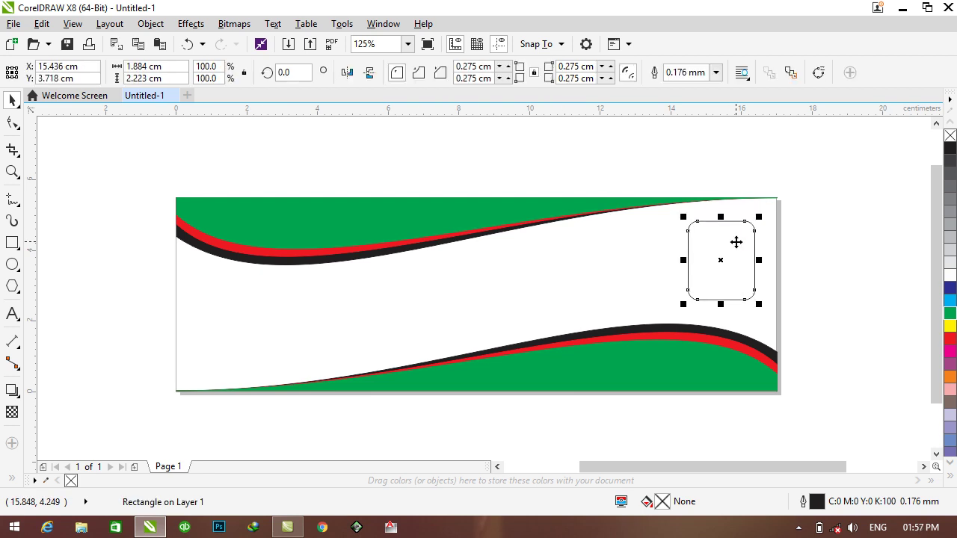
pyautogui.press('Up')
pyautogui.press('Up')
pyautogui.press('Up')
pyautogui.press('Up')
pyautogui.press('Up')
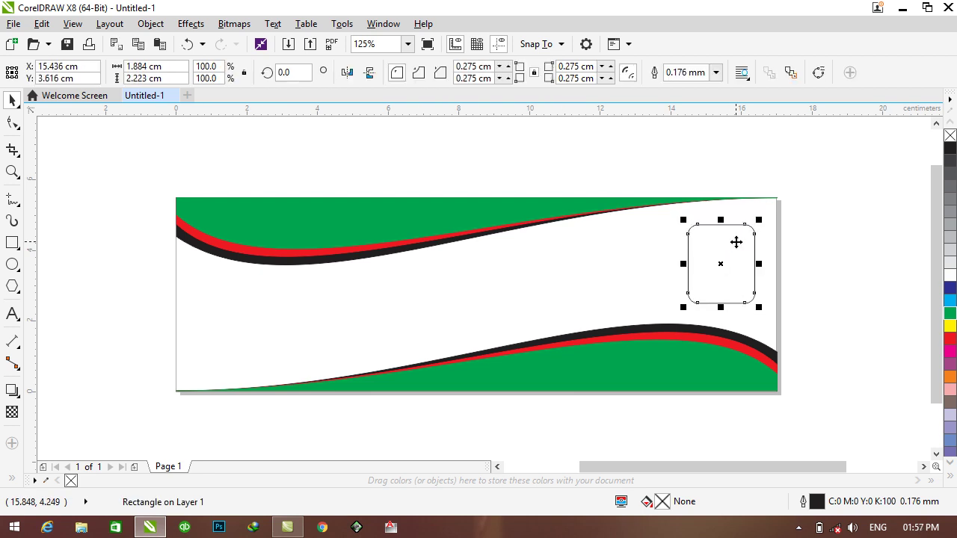
pyautogui.press('Right')
pyautogui.press('Right')
pyautogui.press('Up')
pyautogui.press('Up')
pyautogui.press('Up')
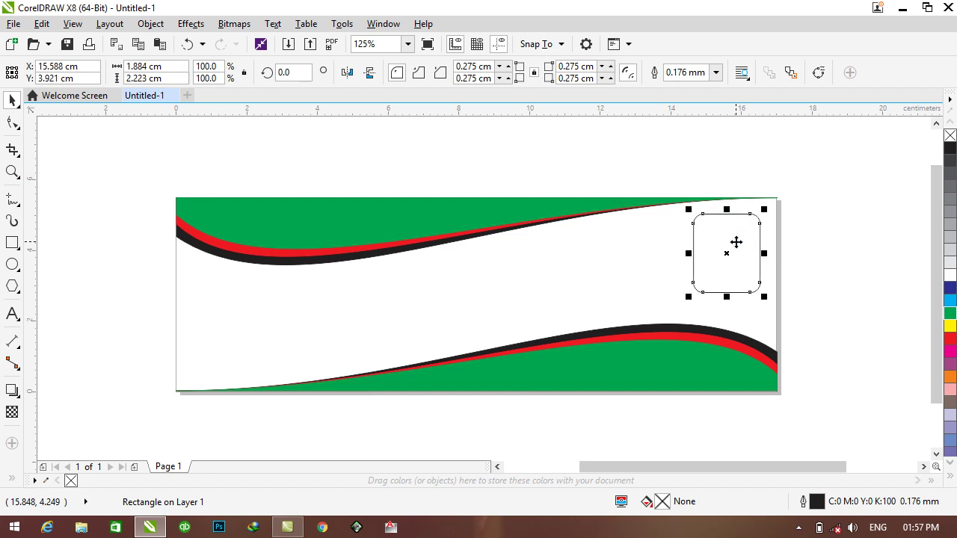
pyautogui.press('Right')
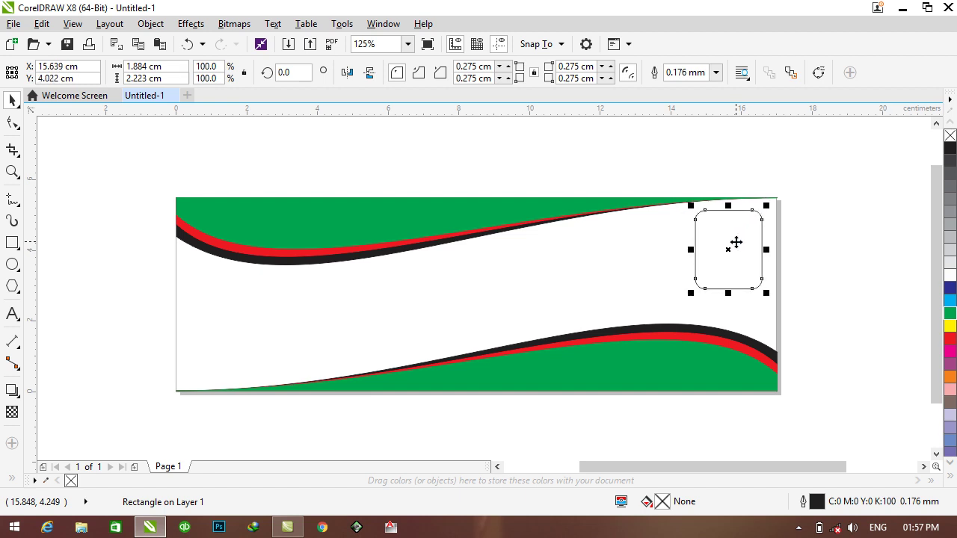
pyautogui.press('Up')
pyautogui.press('Up')
pyautogui.press('Right')
pyautogui.press('Right')
pyautogui.press('Right')
pyautogui.press('Down')
pyautogui.press('Escape')
# Start a text insertion on the card, cancel it, and bring up the canvas menu for importing
pyautogui.click(13, 313)
pyautogui.click(341, 302)
pyautogui.press('Escape')
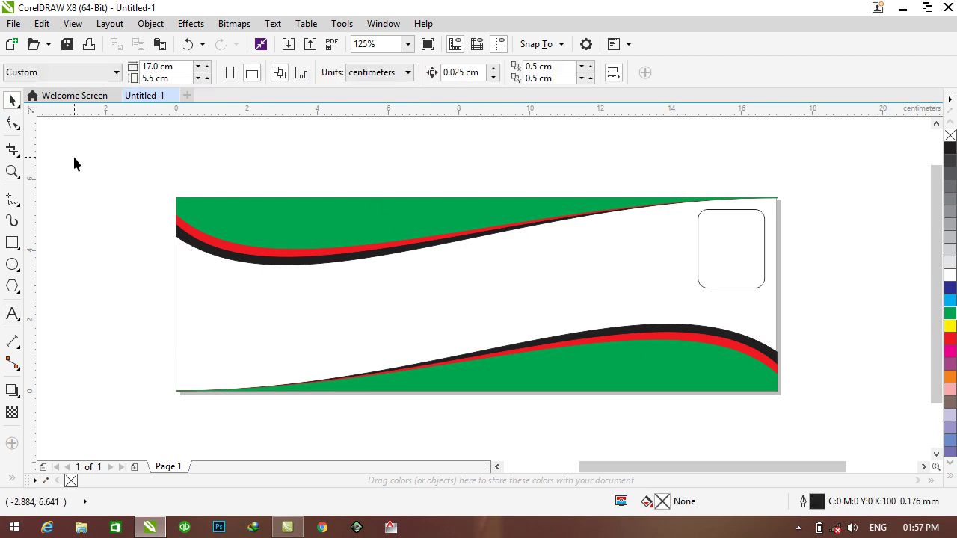
pyautogui.rightClick(73, 156)
# Browse the import dialog to Local Disk (F:) > All Tra > Photoshop tra > Design photos
pyautogui.click(116, 226)
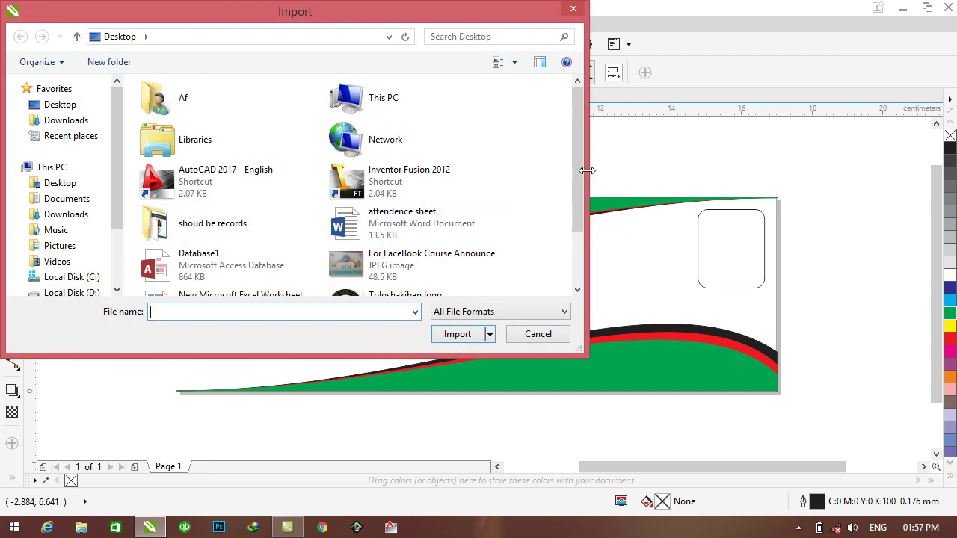
pyautogui.scroll(-2, 580, 176)
pyautogui.scroll(2, 583, 166)
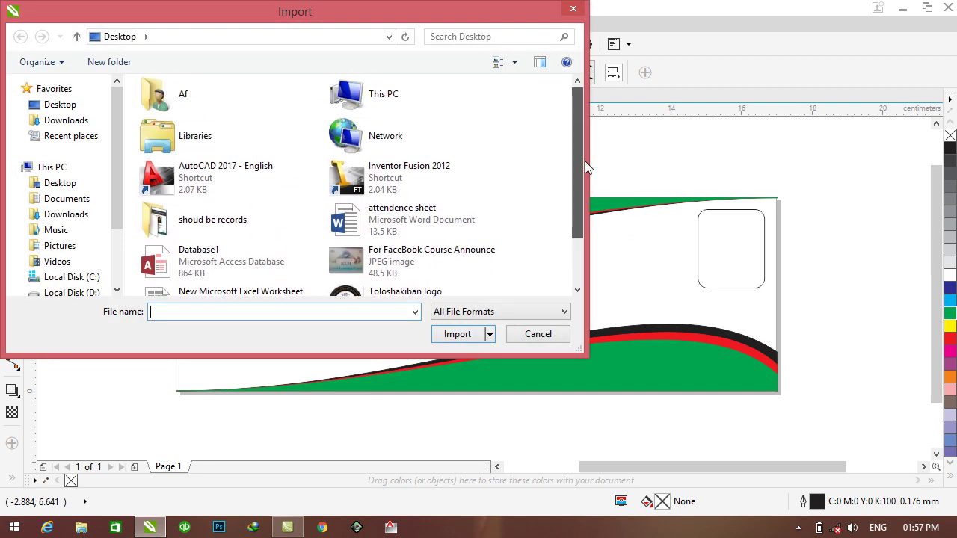
pyautogui.doubleClick(419, 103)
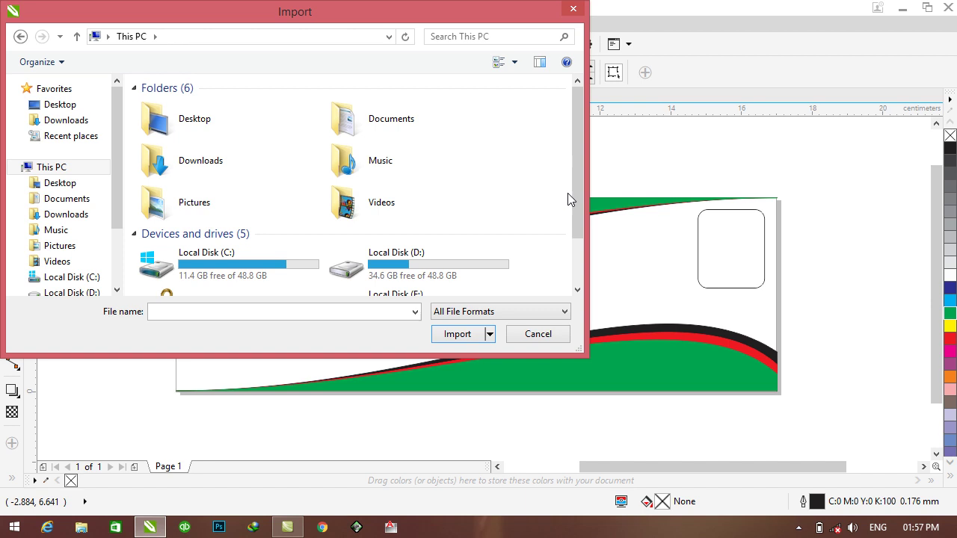
pyautogui.scroll(-2, 578, 223)
pyautogui.doubleClick(439, 230)
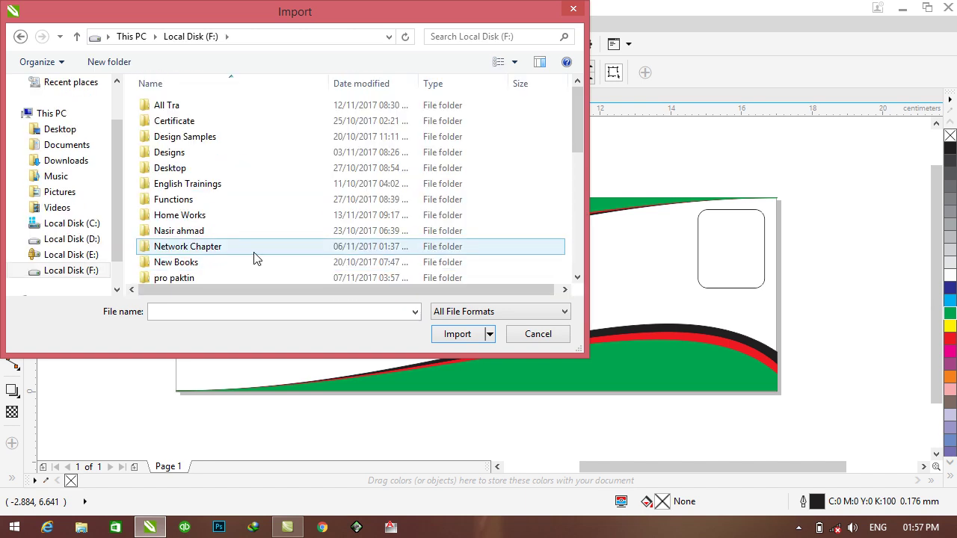
pyautogui.doubleClick(178, 107)
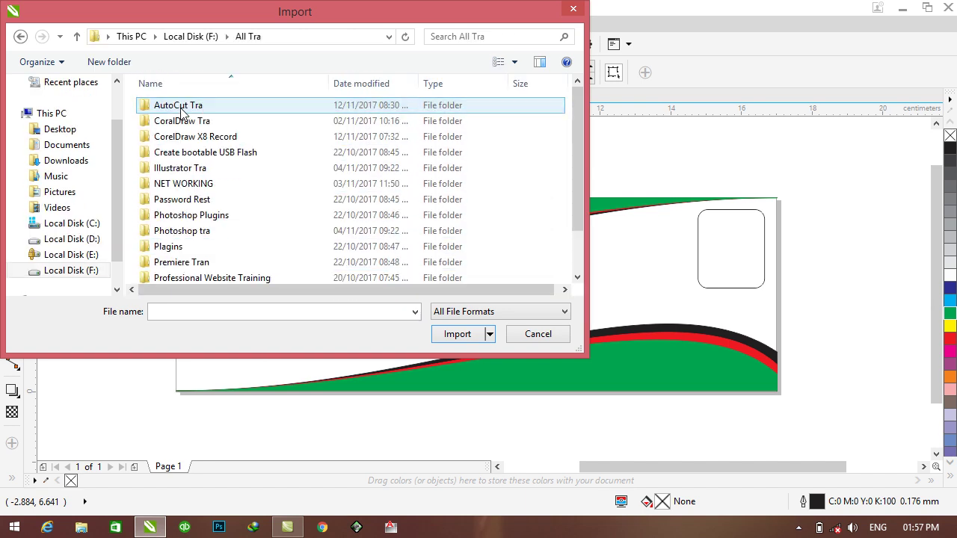
pyautogui.click(183, 234)
pyautogui.doubleClick(183, 234)
pyautogui.doubleClick(163, 141)
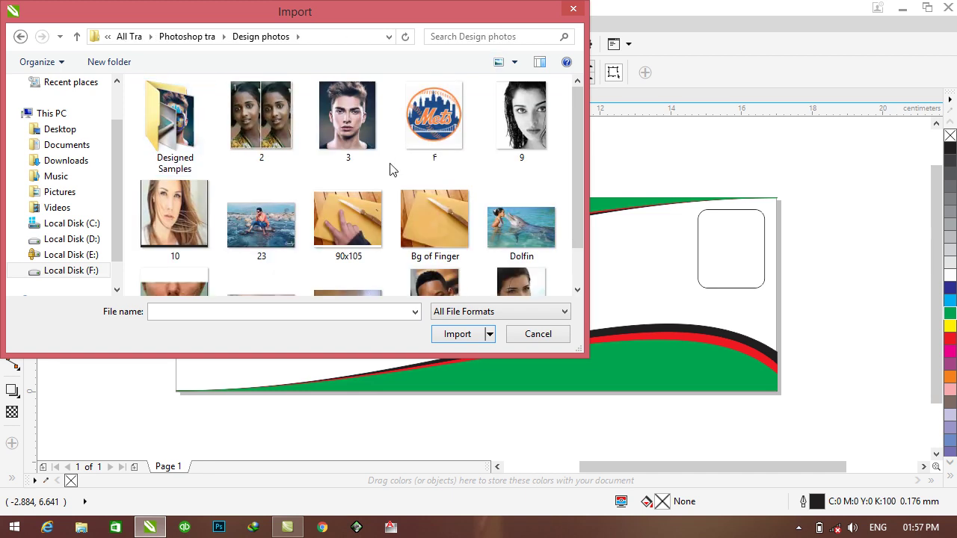
# Import photo 3 and place it just left of the card
pyautogui.click(356, 135)
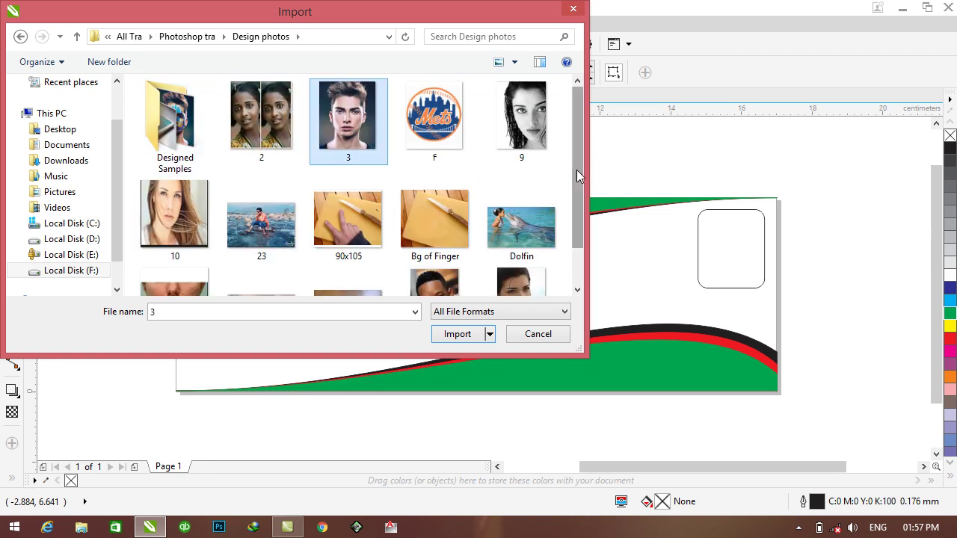
pyautogui.click(458, 333)
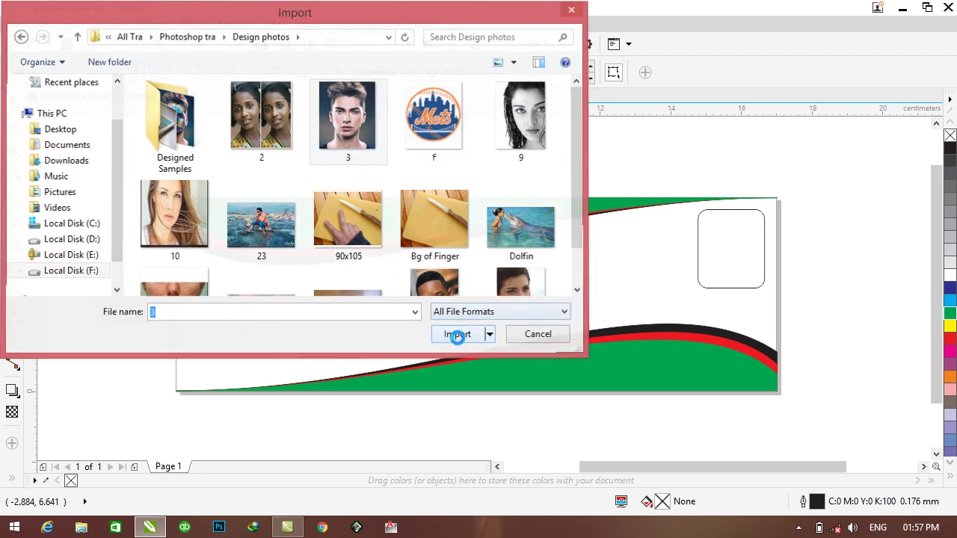
pyautogui.moveTo(147, 275)
pyautogui.mouseDown()
pyautogui.moveTo(160, 303)
pyautogui.moveTo(153, 288)
pyautogui.mouseUp()
pyautogui.click(731, 258)
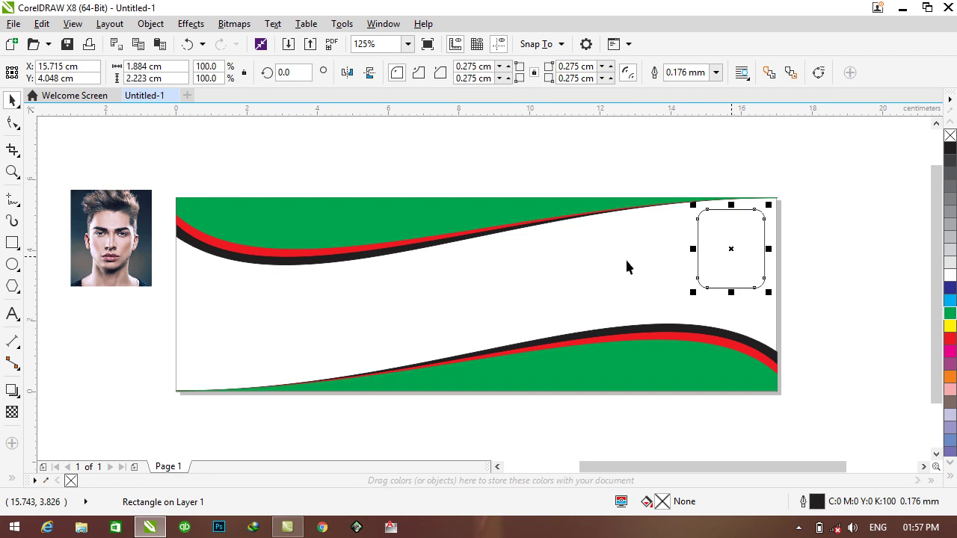
# PowerClip the imported photo inside the rounded rectangle frame
pyautogui.click(109, 238)
pyautogui.rightClick(110, 238)
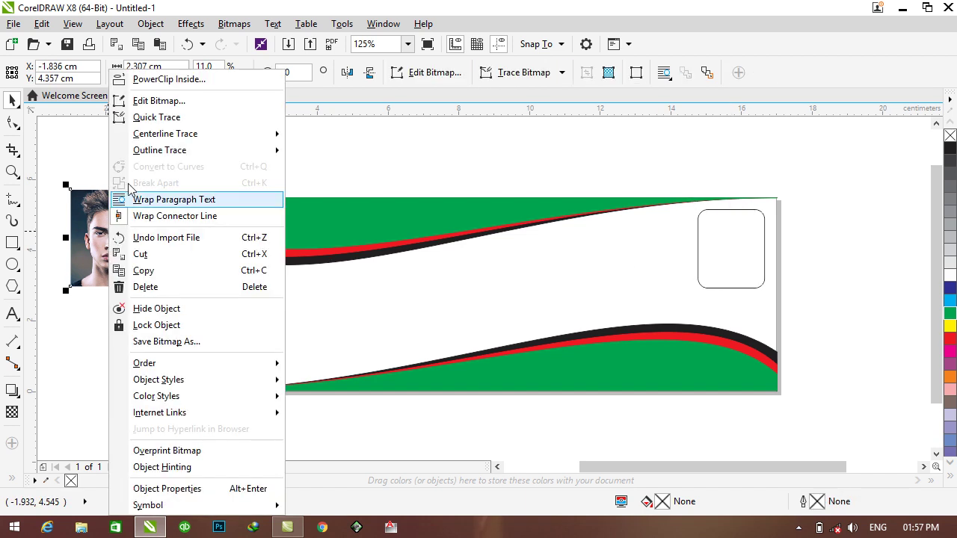
pyautogui.click(140, 80)
pyautogui.click(720, 254)
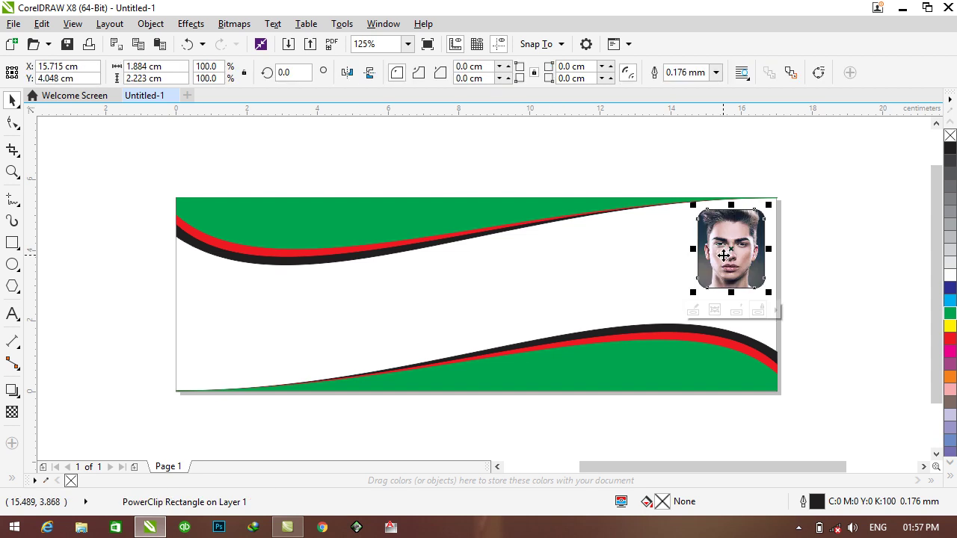
pyautogui.scroll(1, 804, 235)
pyautogui.scroll(1, 788, 237)
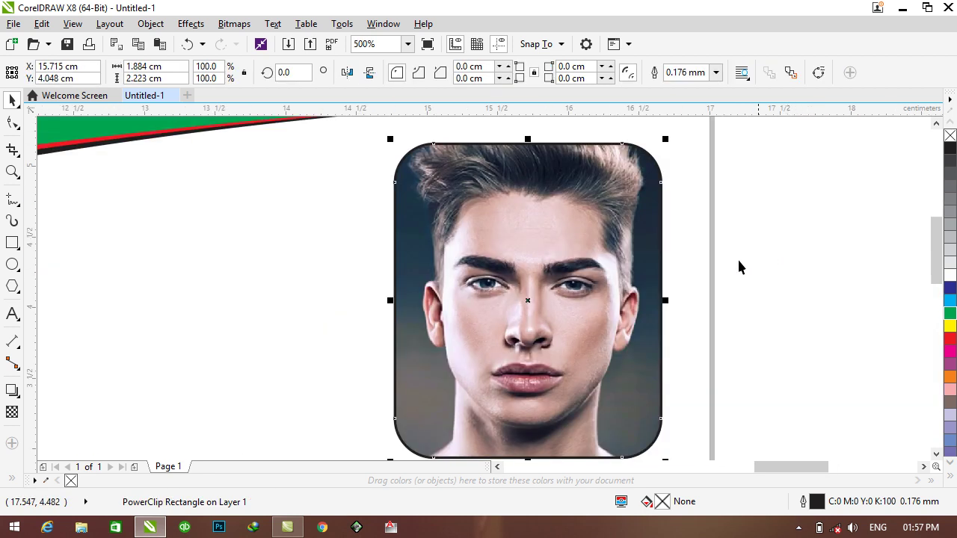
pyautogui.scroll(-1, 769, 257)
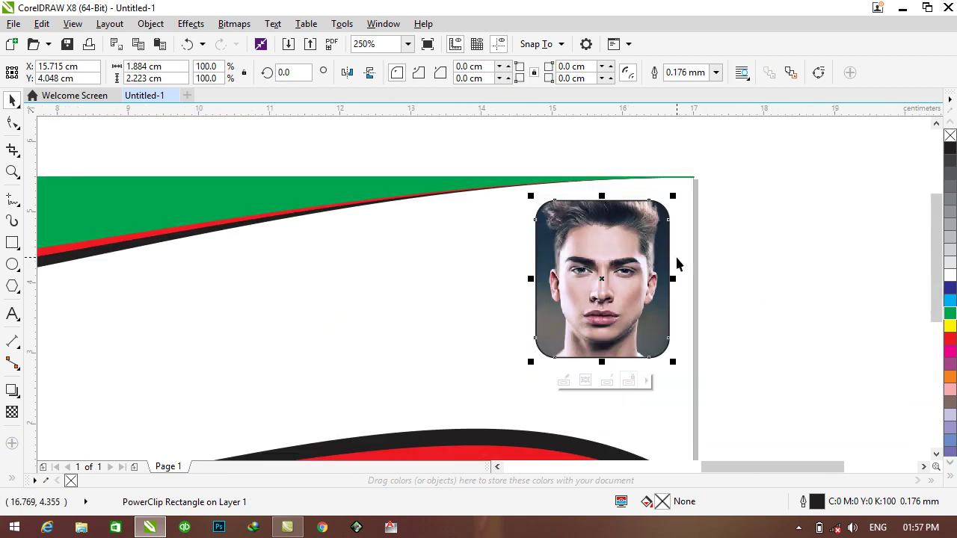
# Edit the PowerClip contents to trim the photo's top so it fits the frame
pyautogui.click(563, 382)
pyautogui.click(604, 256)
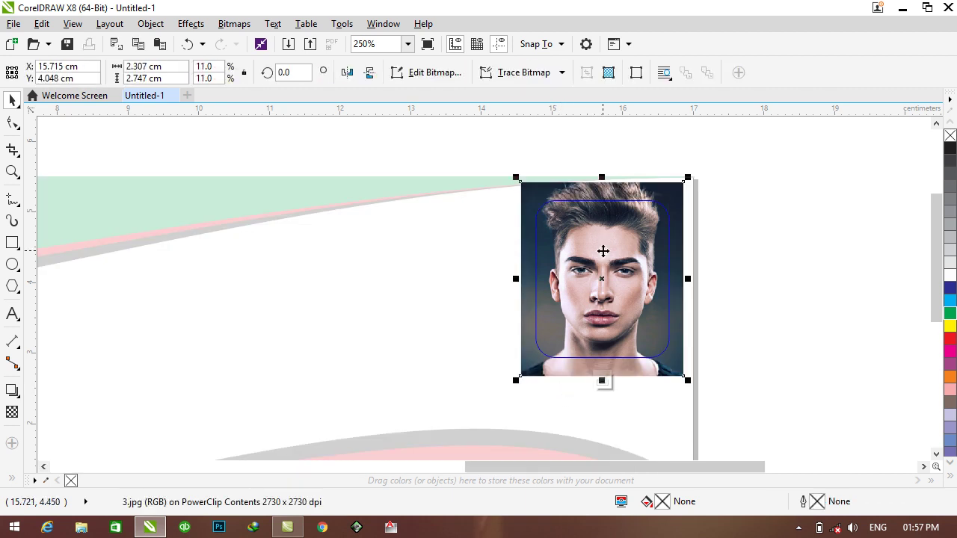
pyautogui.moveTo(602, 176); pyautogui.dragTo(601, 196)
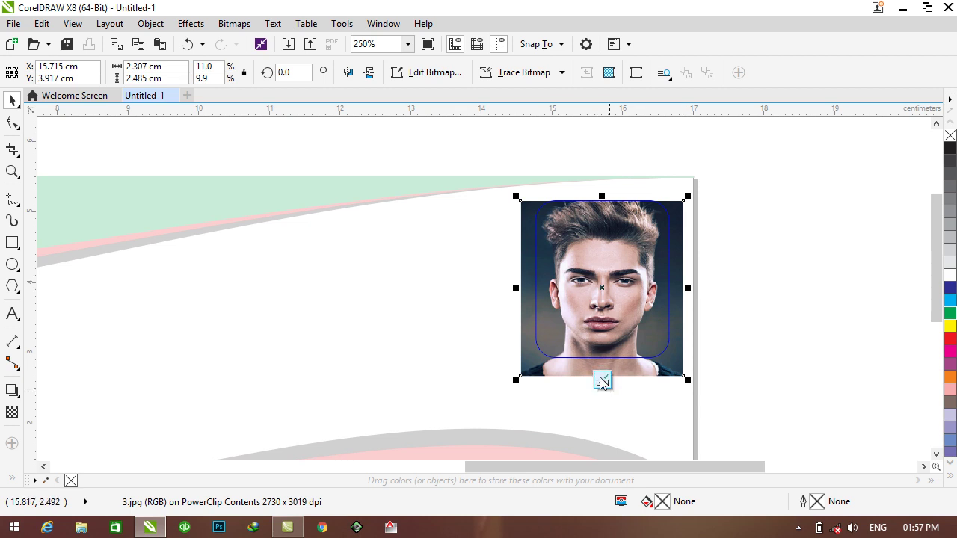
pyautogui.click(566, 376)
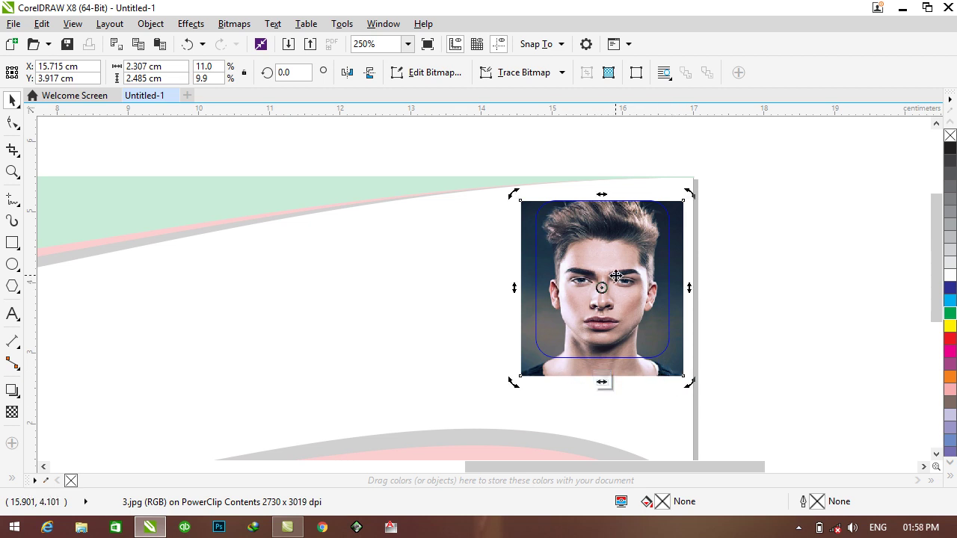
pyautogui.click(727, 311)
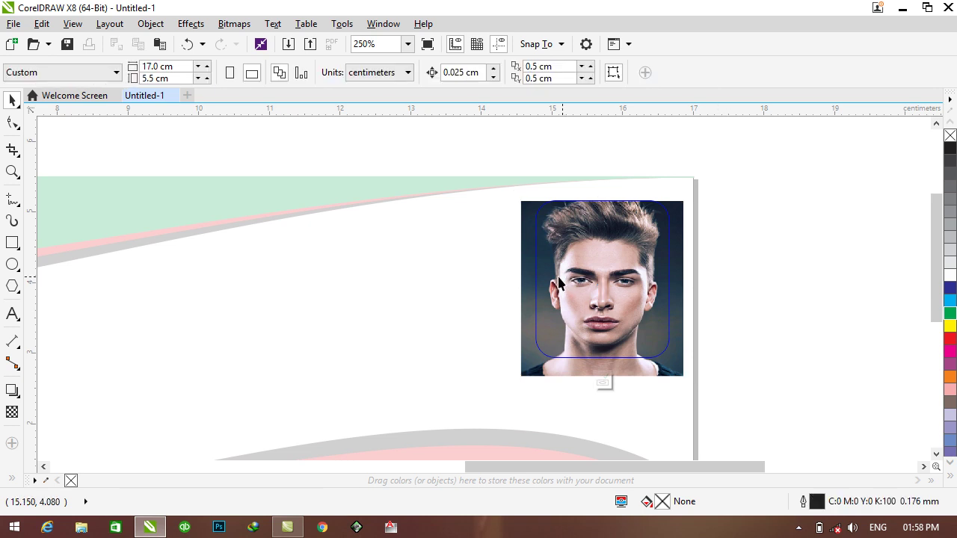
pyautogui.click(603, 382)
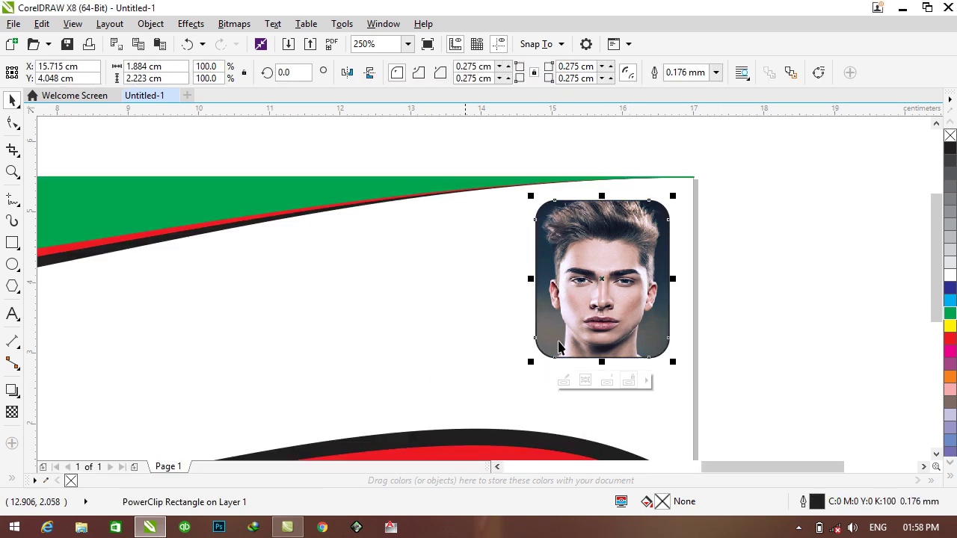
pyautogui.click(737, 320)
# Enlarge the framed photo to about 117% (2.206 × 2.602 cm)
pyautogui.scroll(-2, 359, 298)
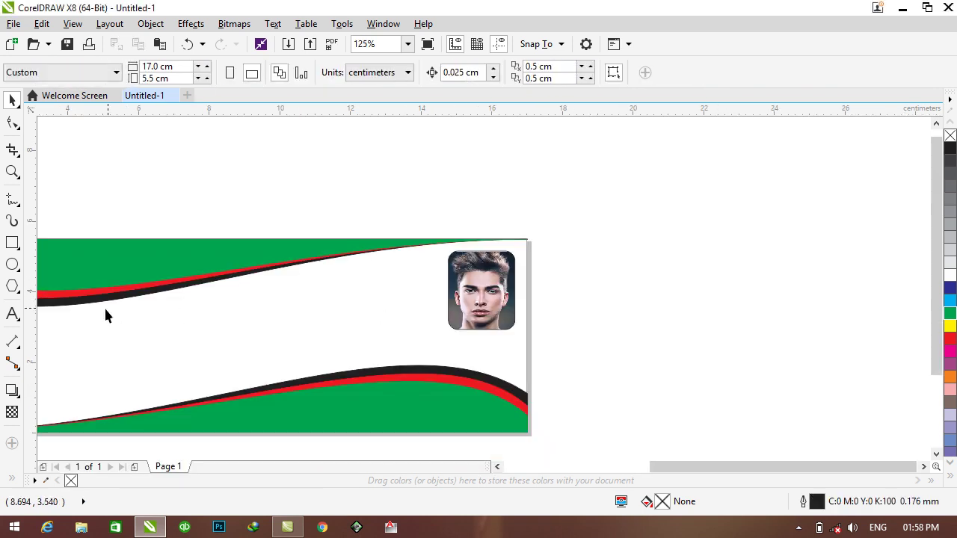
pyautogui.moveTo(677, 470); pyautogui.dragTo(621, 473)
pyautogui.moveTo(937, 326); pyautogui.dragTo(937, 362)
pyautogui.click(655, 271)
pyautogui.moveTo(633, 283); pyautogui.dragTo(620, 300)
pyautogui.click(802, 305)
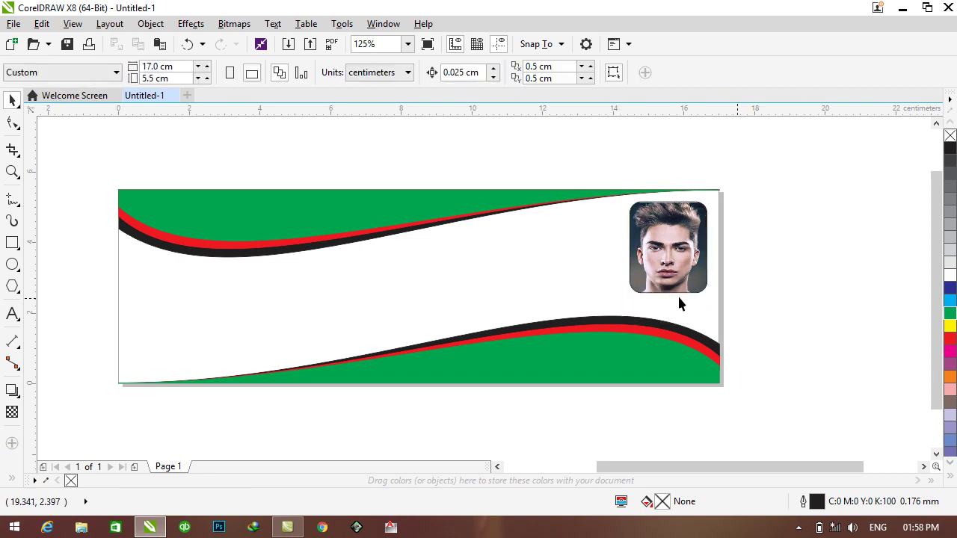
# Type the candidate's name in Farsi, make it bold 36 pt, and place it beside the photo
pyautogui.click(13, 313)
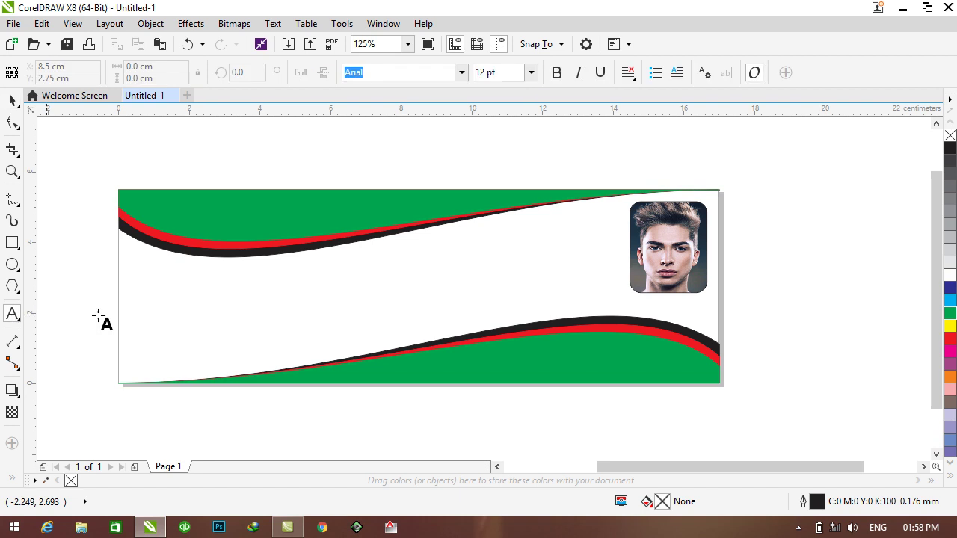
pyautogui.click(407, 283)
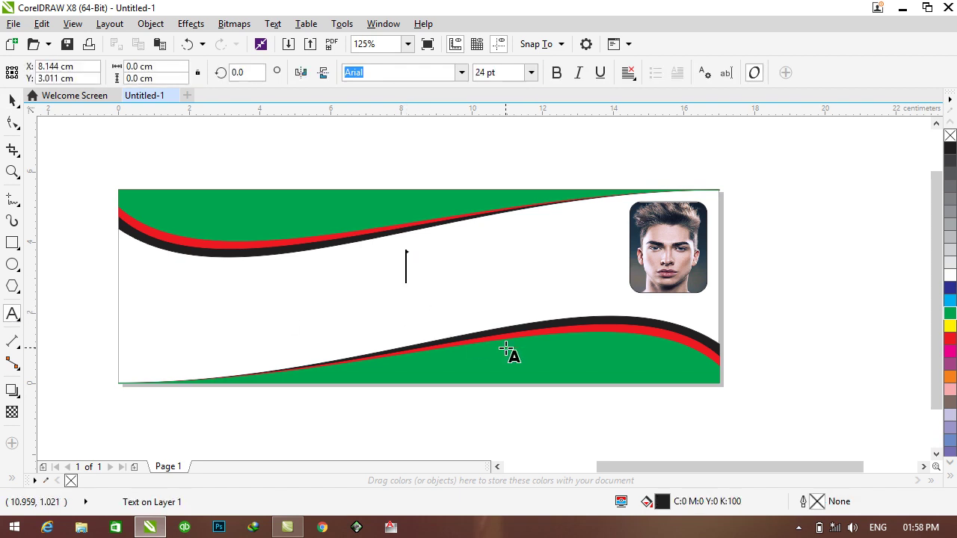
pyautogui.write('LPL')
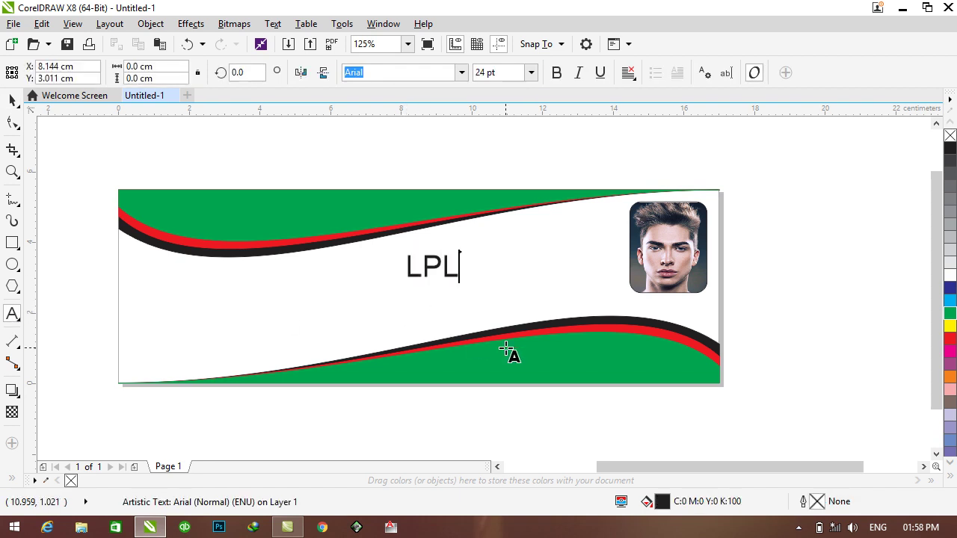
pyautogui.press('BackSpace')
pyautogui.press('BackSpace')
pyautogui.press('BackSpace')
pyautogui.hotkey('alt', 'shift')
pyautogui.write('محمد اق')
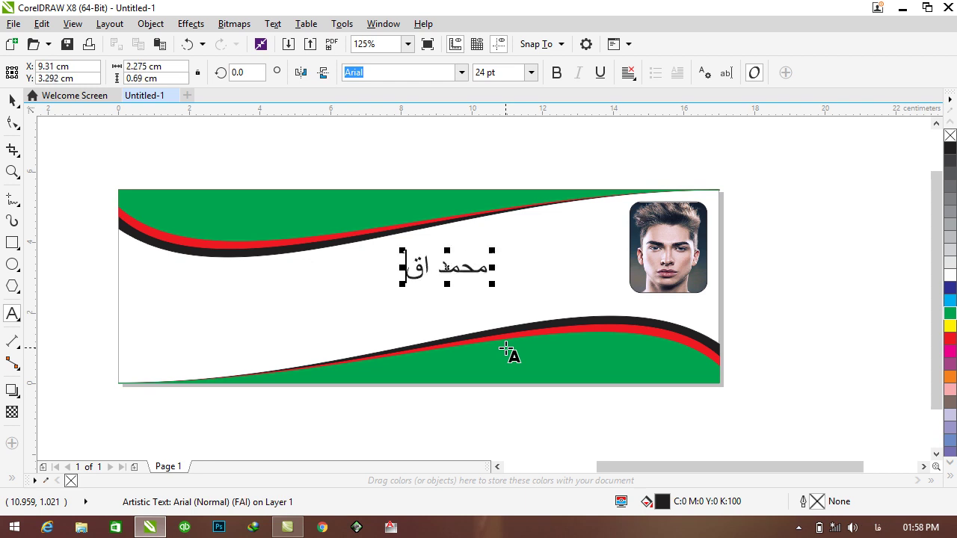
pyautogui.write('بال')
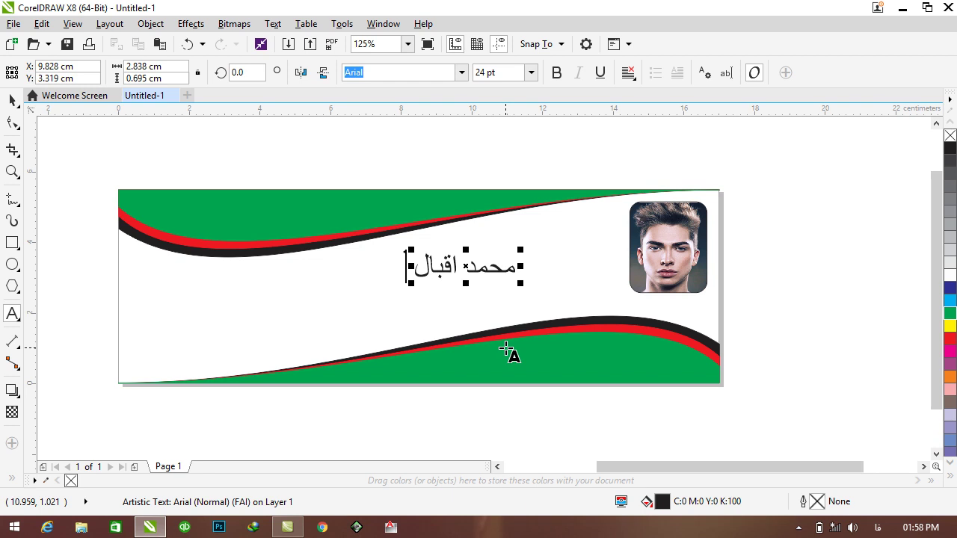
pyautogui.write(' تخاری')
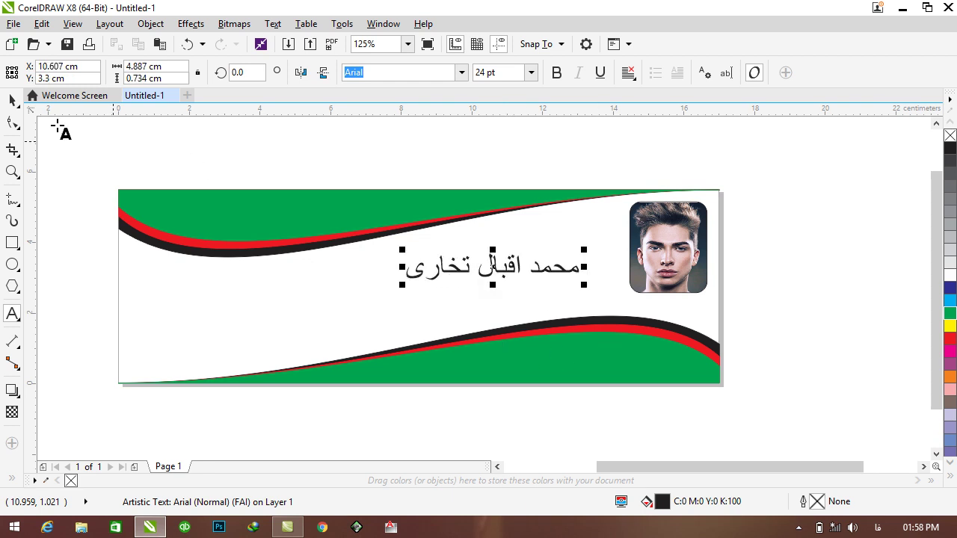
pyautogui.click(11, 102)
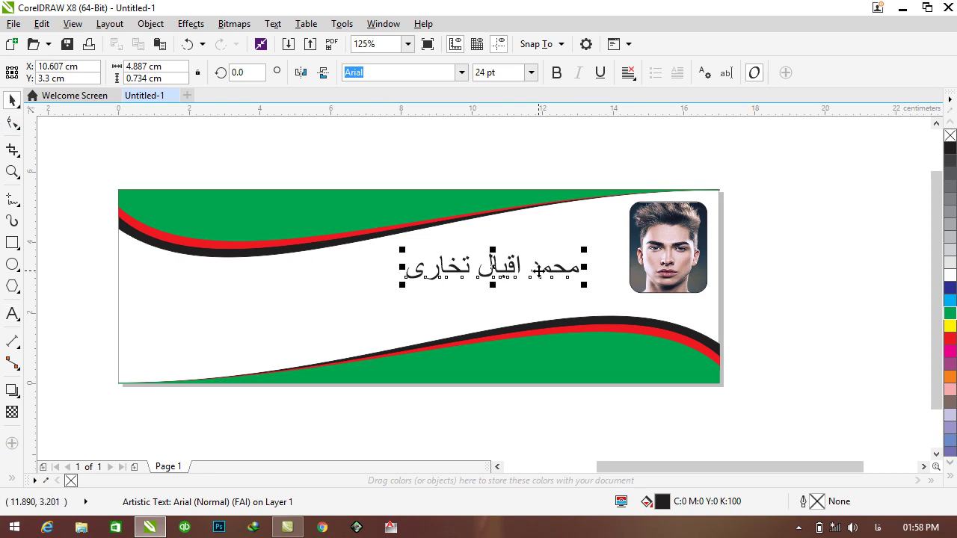
pyautogui.moveTo(512, 267); pyautogui.dragTo(530, 255)
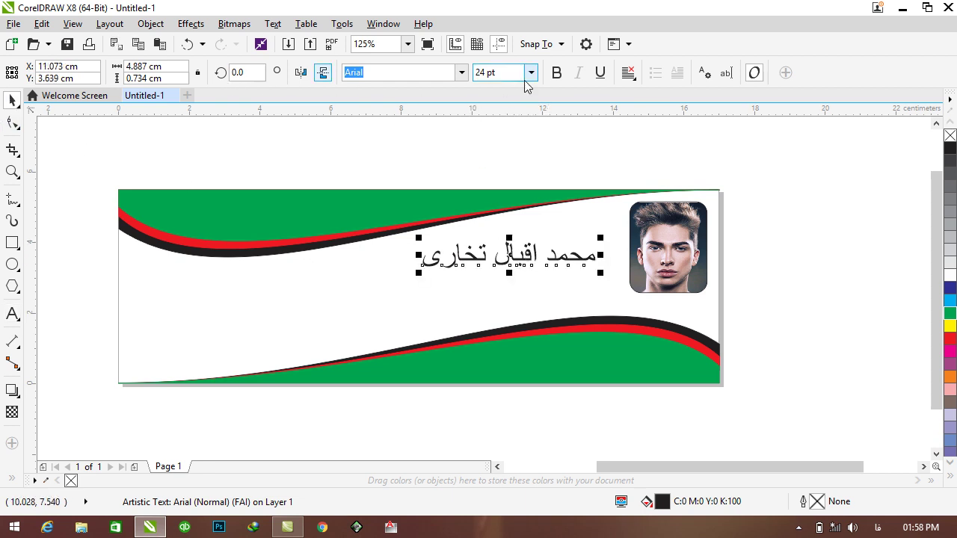
pyautogui.click(557, 78)
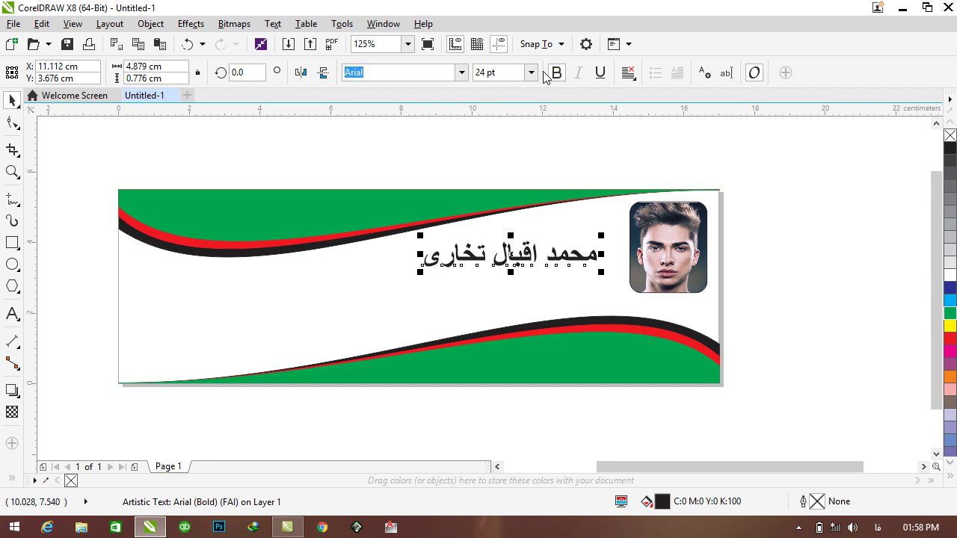
pyautogui.click(531, 73)
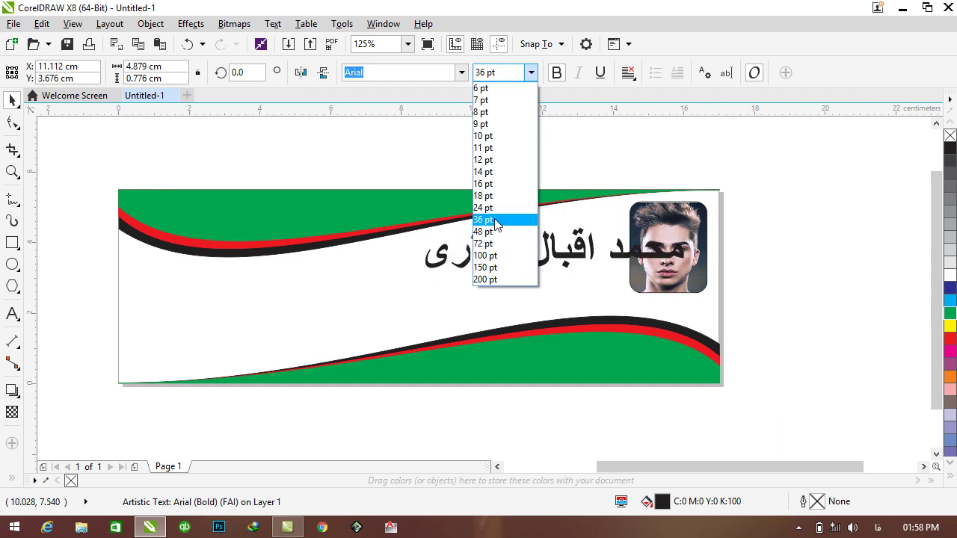
pyautogui.click(497, 220)
pyautogui.moveTo(560, 262); pyautogui.dragTo(508, 277)
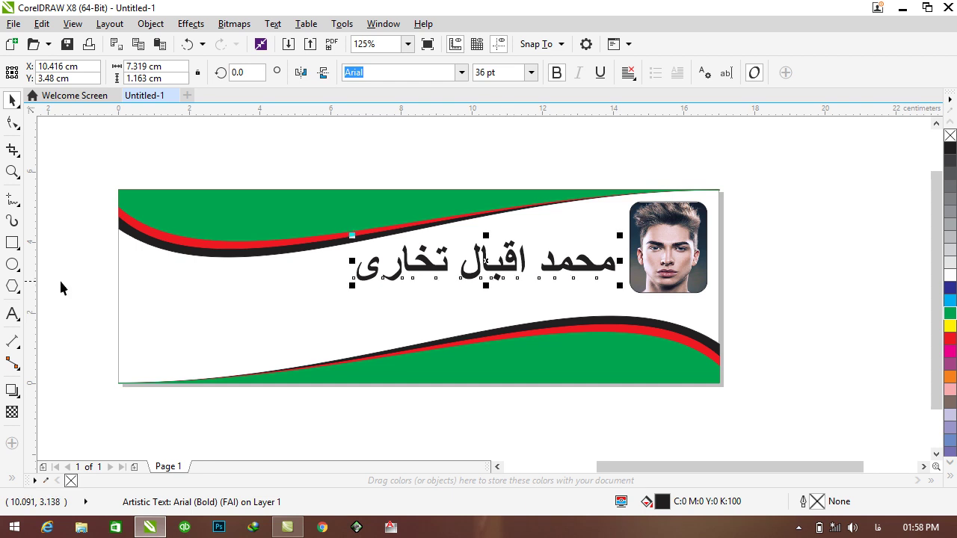
# Add the subtitle کاندید مستقل شورای ولایت in bold and position it under the name
pyautogui.click(12, 314)
pyautogui.click(280, 307)
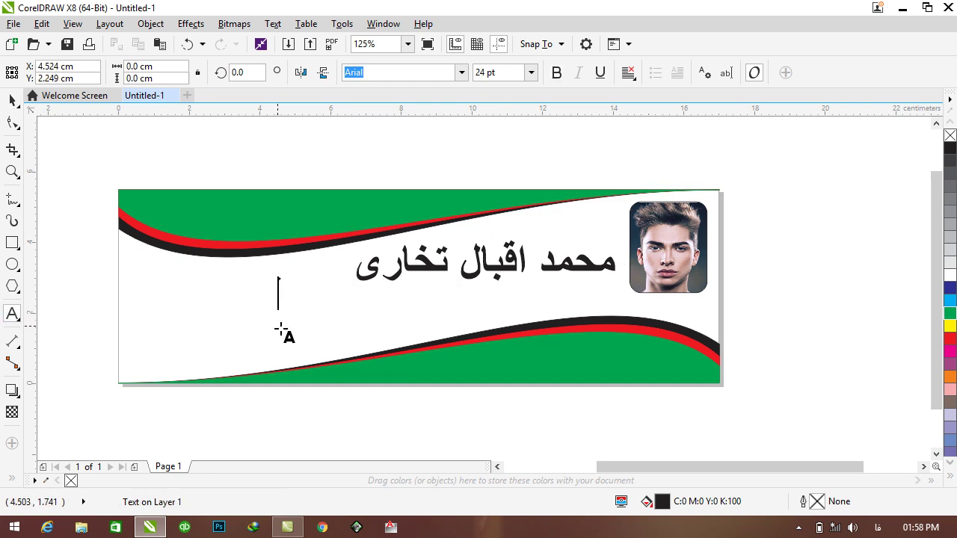
pyautogui.write('کا')
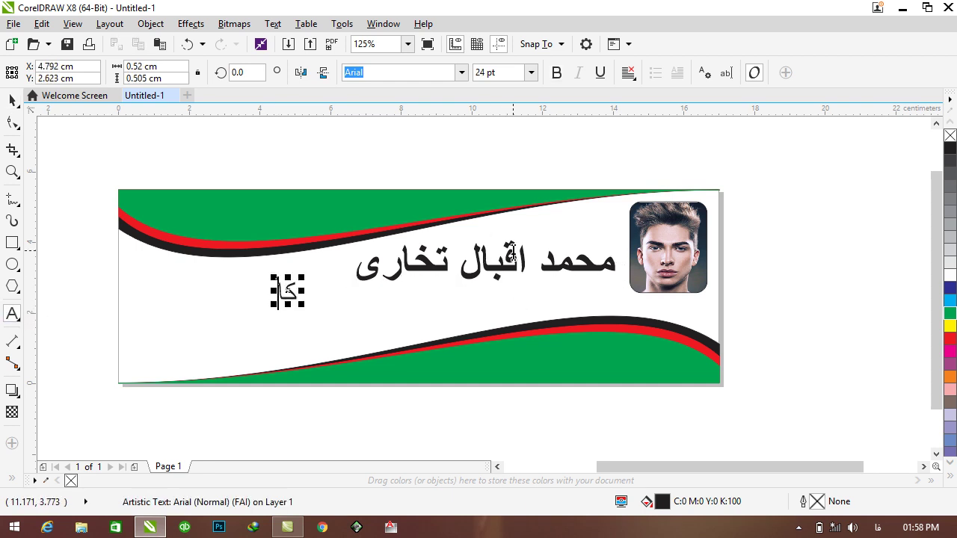
pyautogui.write('ندید مستقل')
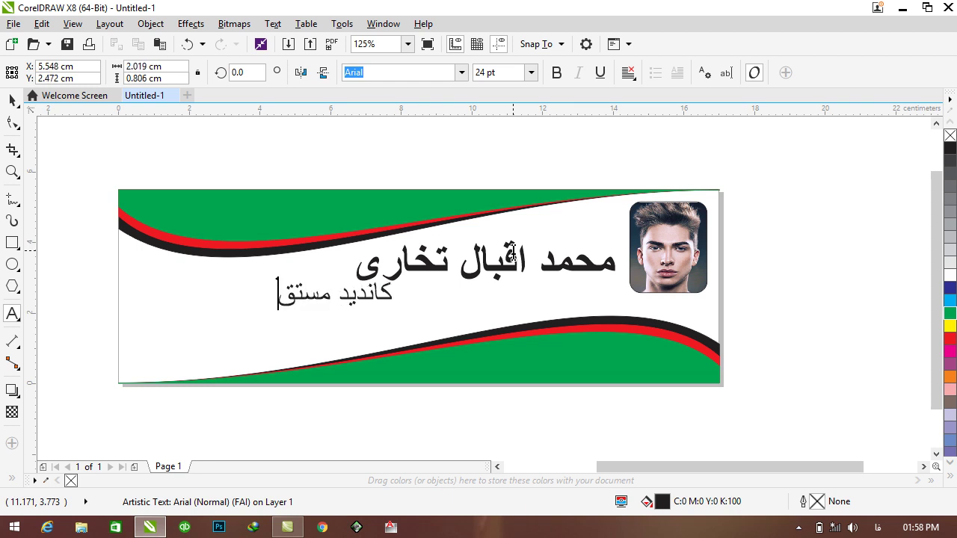
pyautogui.write(' شورای ولایت')
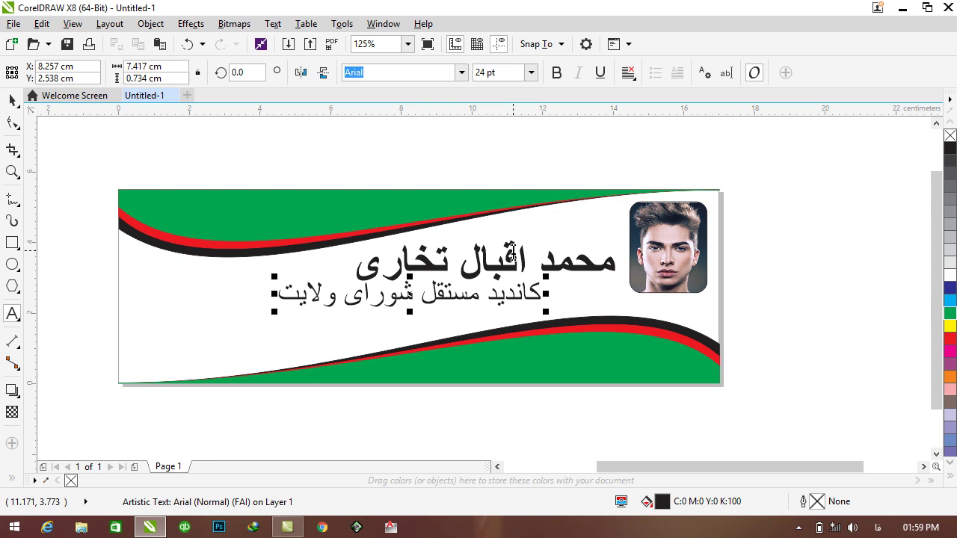
pyautogui.click(12, 99)
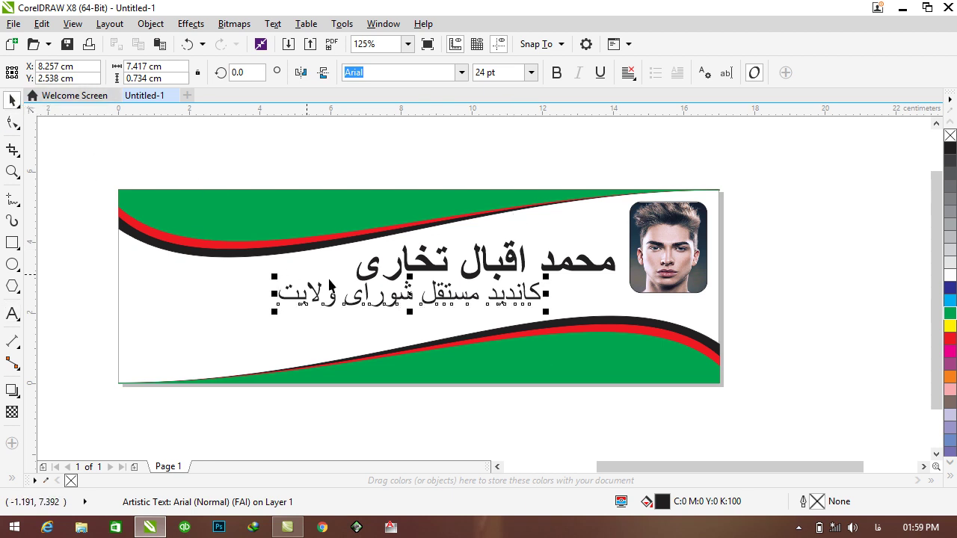
pyautogui.moveTo(401, 296); pyautogui.dragTo(261, 313)
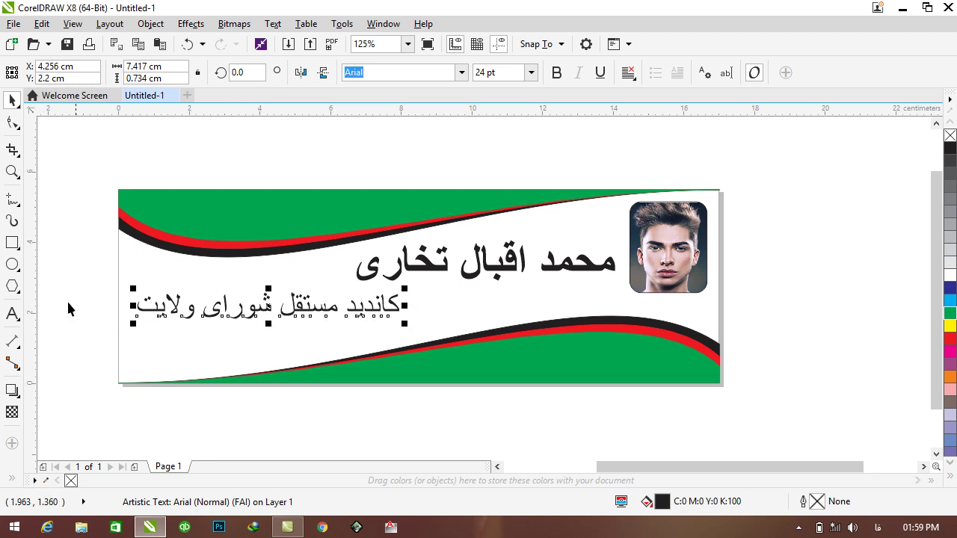
pyautogui.click(556, 75)
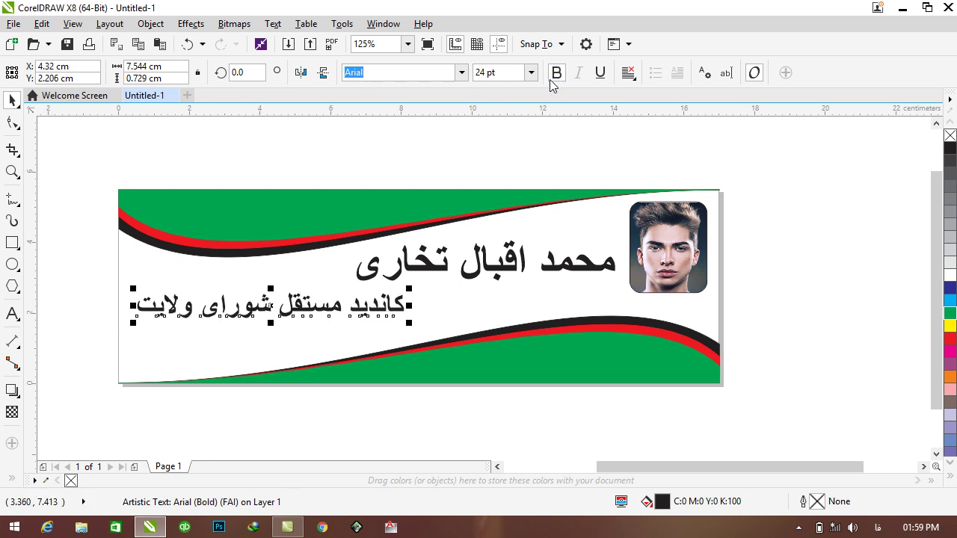
pyautogui.click(284, 171)
pyautogui.moveTo(254, 314); pyautogui.dragTo(325, 322)
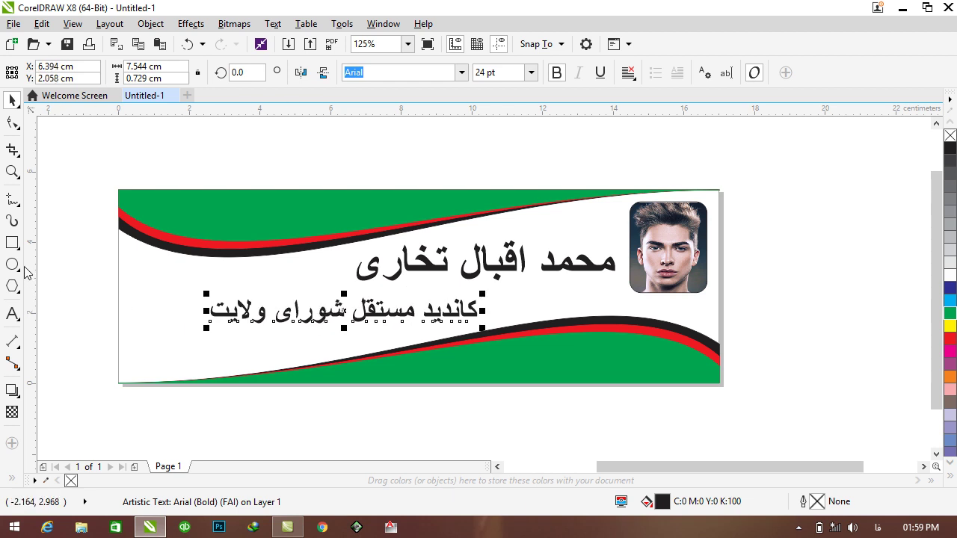
# Draw a small square left of the subtitle and drop four smaller nested copies inside it
pyautogui.click(12, 243)
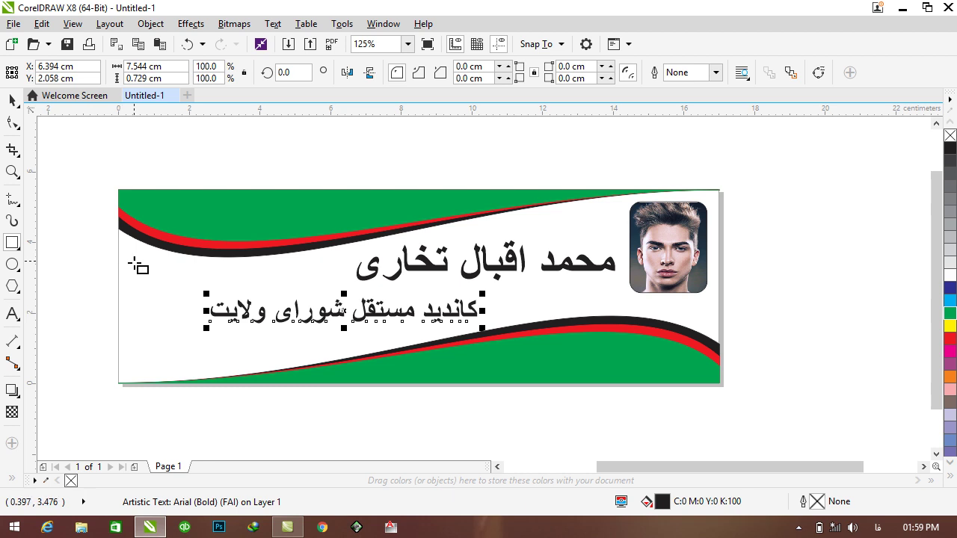
pyautogui.moveTo(129, 266); pyautogui.dragTo(187, 337)
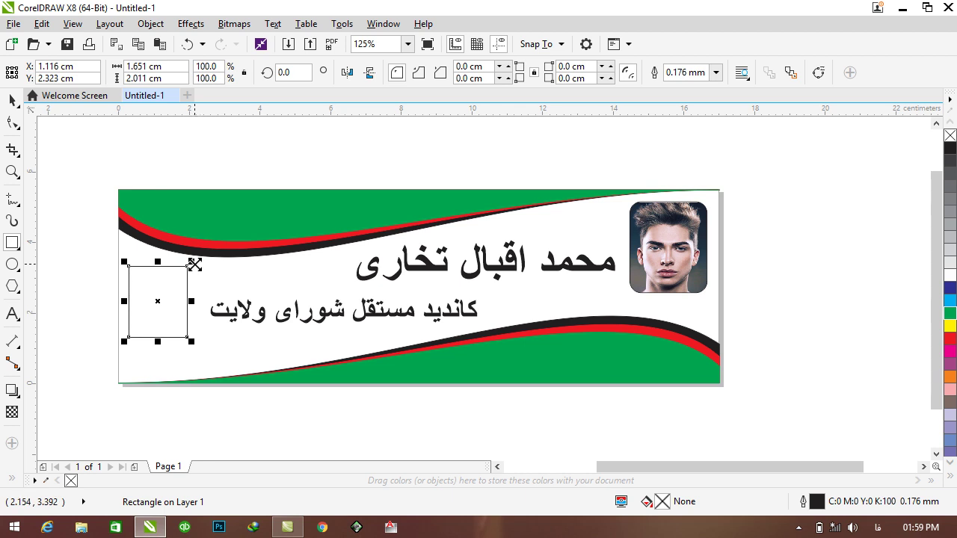
pyautogui.moveTo(191, 263); pyautogui.dragTo(190, 270)
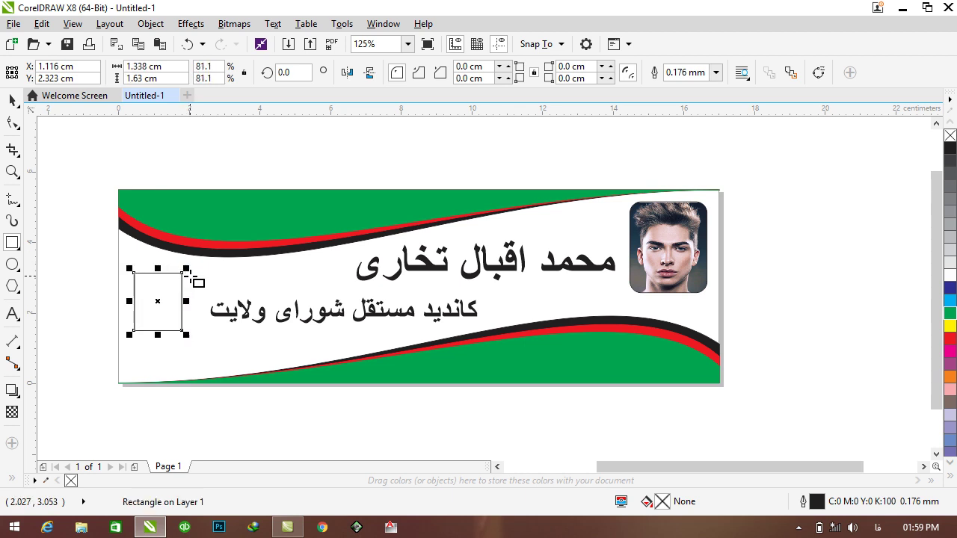
pyautogui.moveTo(186, 266); pyautogui.dragTo(193, 274)
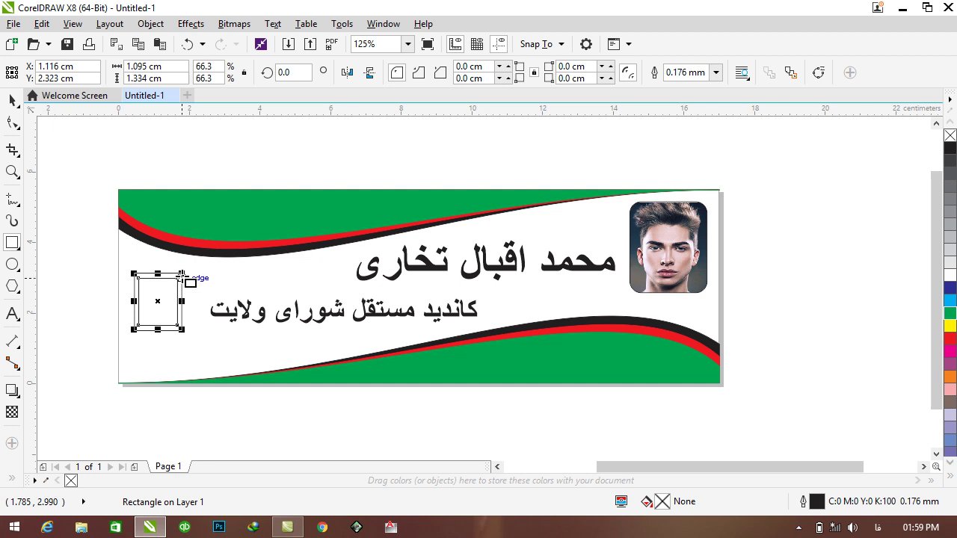
pyautogui.moveTo(183, 275); pyautogui.dragTo(180, 279)
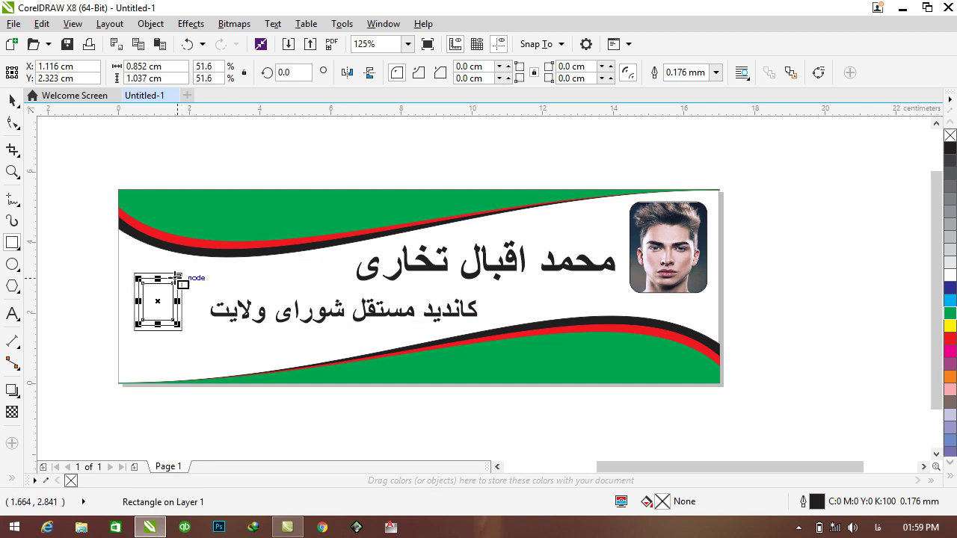
pyautogui.moveTo(178, 278); pyautogui.dragTo(180, 280)
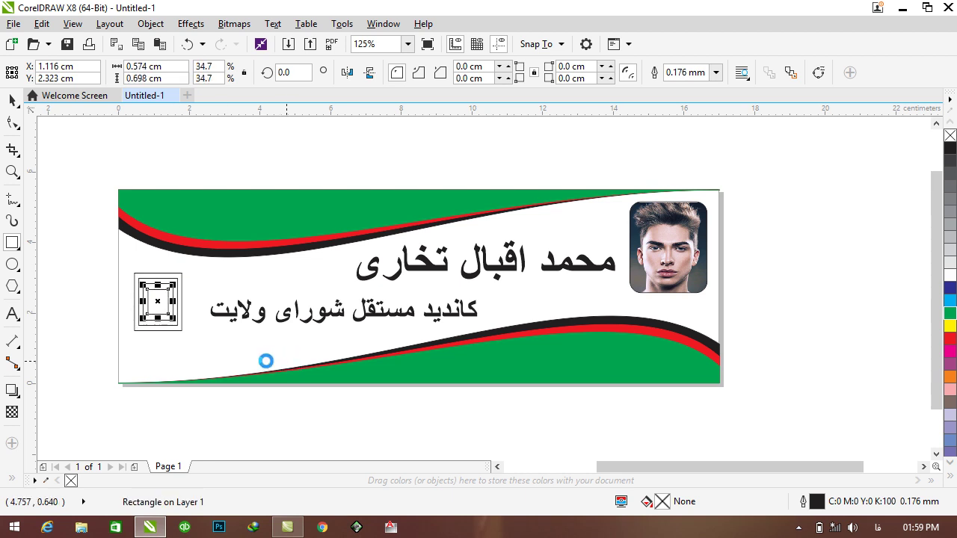
# Add further shrinking nested copies down to a tiny square at the emblem's centre
pyautogui.scroll(4, 128, 353)
pyautogui.moveTo(939, 329); pyautogui.dragTo(939, 302)
pyautogui.scroll(-2, 338, 246)
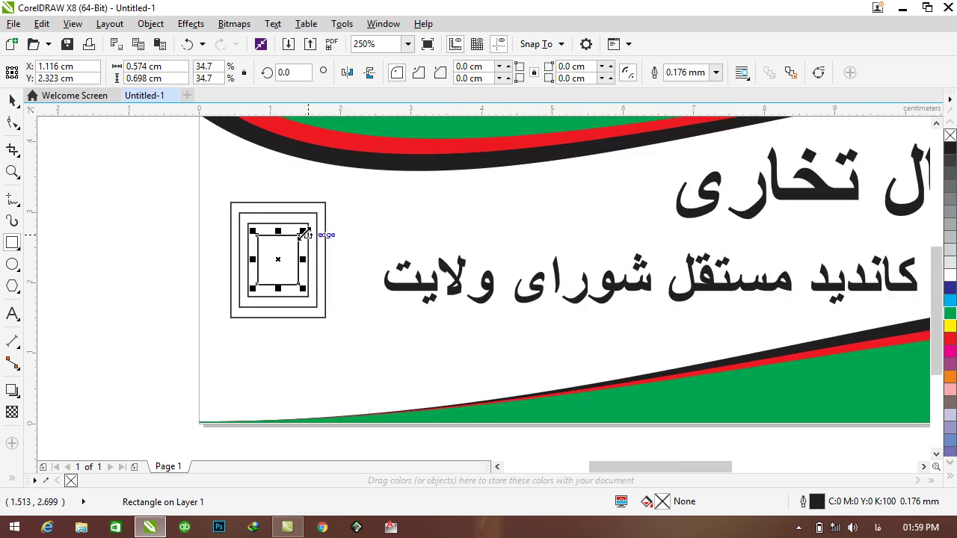
pyautogui.moveTo(302, 234); pyautogui.dragTo(302, 243)
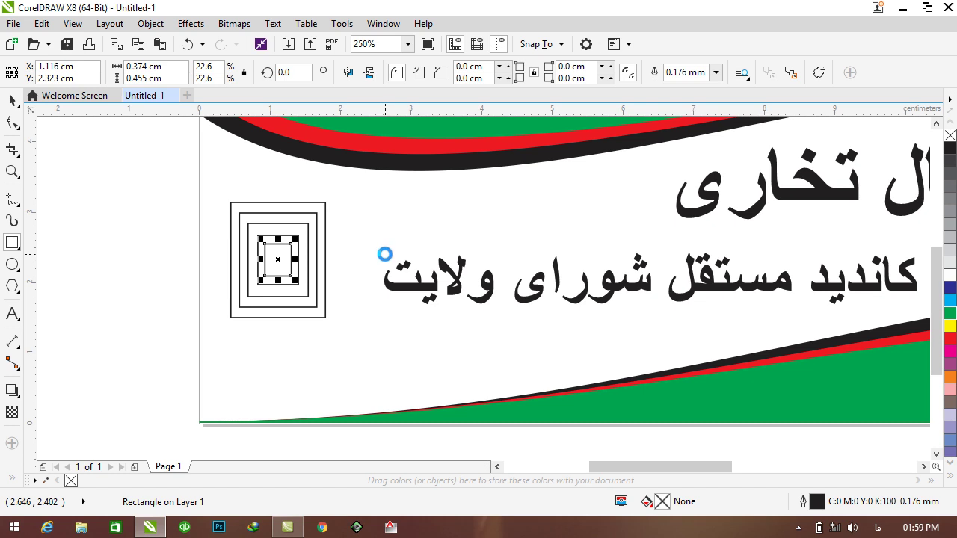
pyautogui.moveTo(296, 238); pyautogui.dragTo(287, 245)
pyautogui.scroll(2, 283, 245)
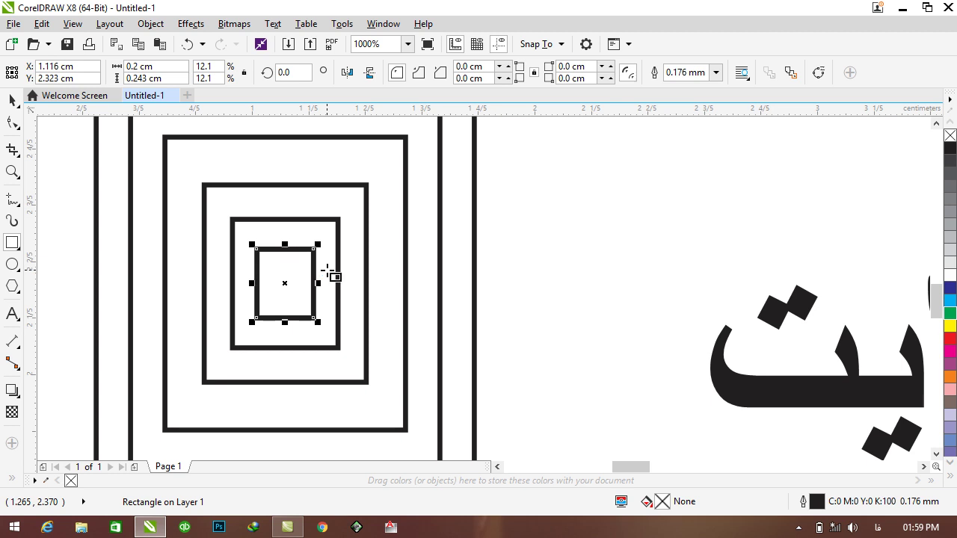
pyautogui.moveTo(319, 242); pyautogui.dragTo(311, 255)
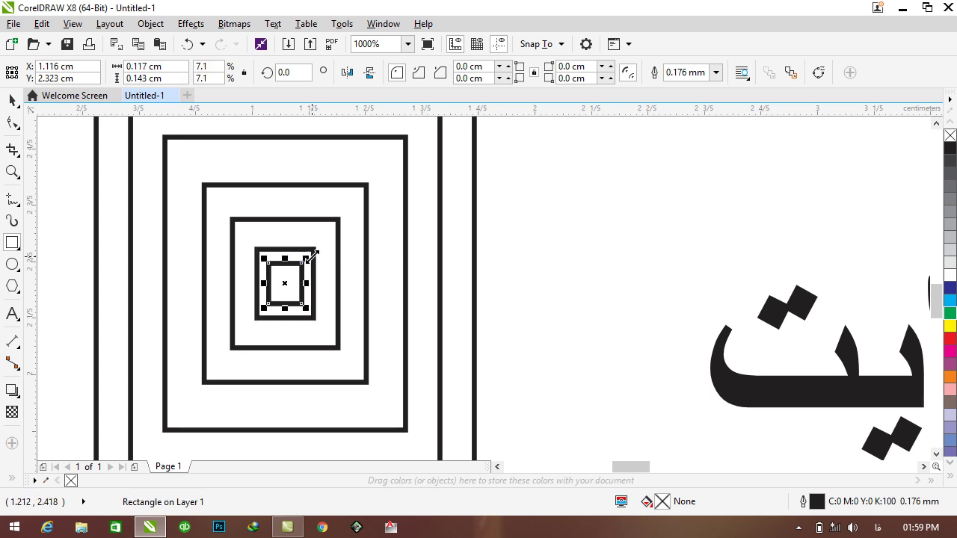
pyautogui.scroll(2, 307, 257)
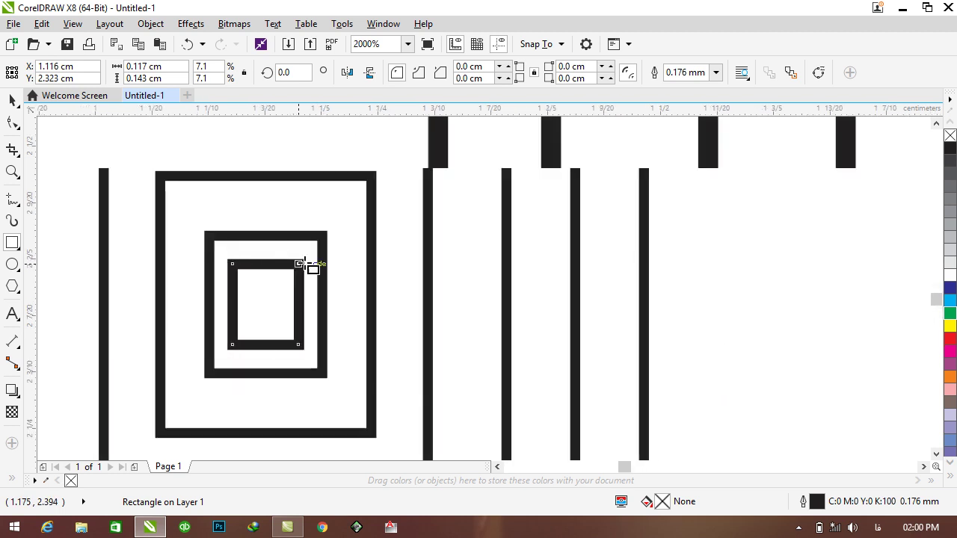
pyautogui.moveTo(301, 261); pyautogui.dragTo(283, 303)
pyautogui.scroll(-3, 283, 304)
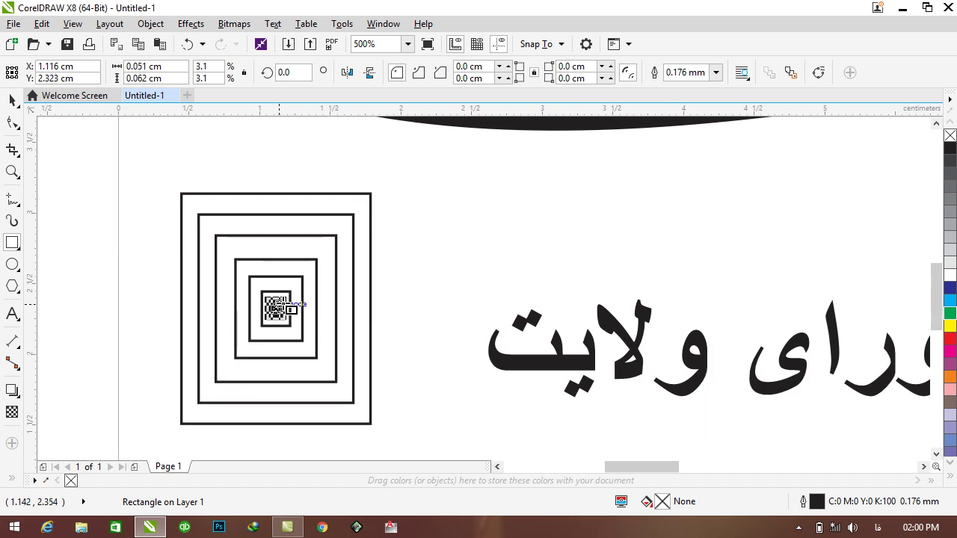
pyautogui.click(12, 99)
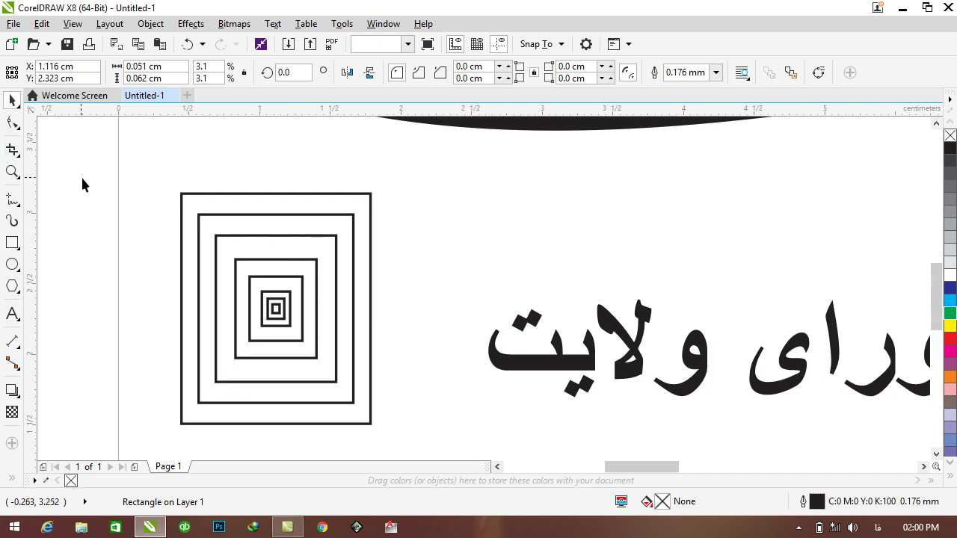
# Type the caption نشان انتخاباتی and move it to the card's lower-left
pyautogui.click(80, 180)
pyautogui.scroll(-2, 104, 228)
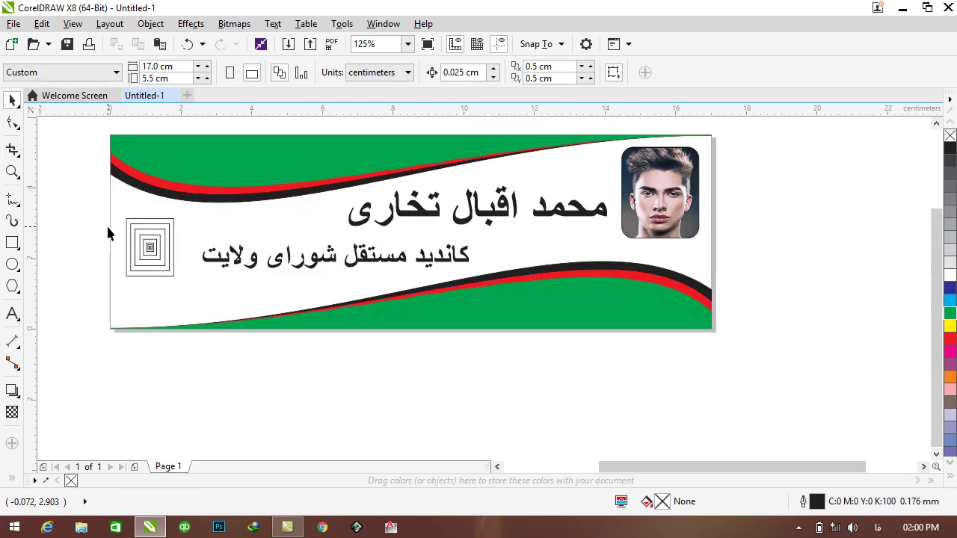
pyautogui.click(12, 314)
pyautogui.click(167, 295)
pyautogui.write('نشان انتخ')
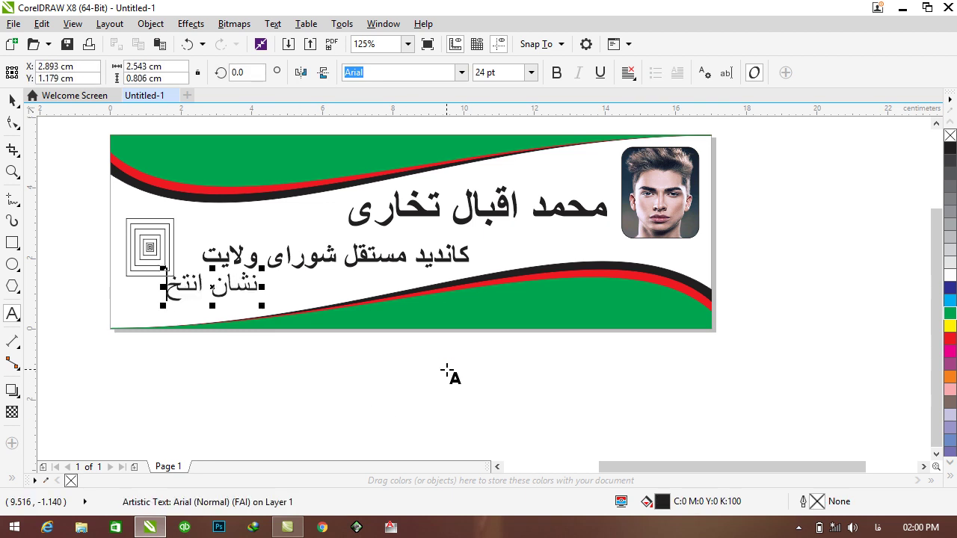
pyautogui.press('BackSpace')
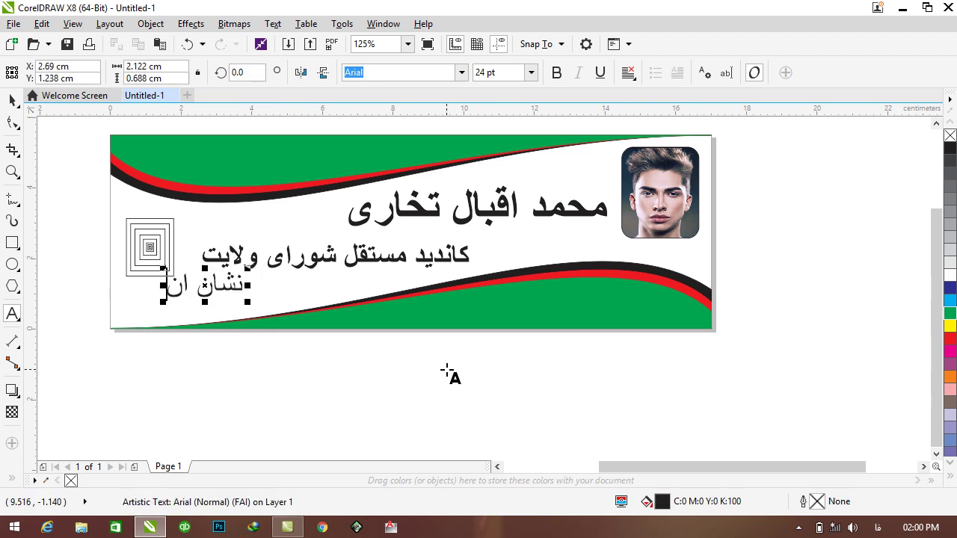
pyautogui.write('خاباتی')
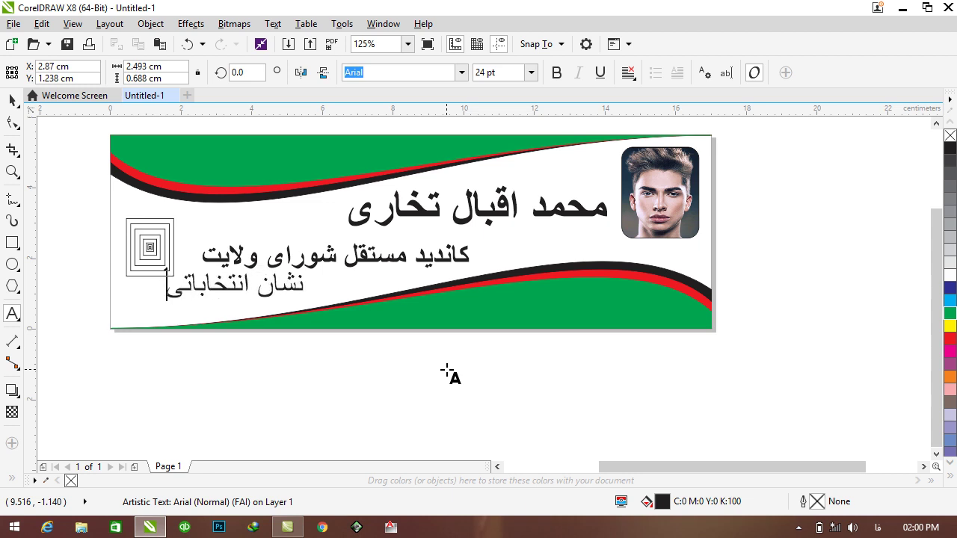
pyautogui.click(12, 99)
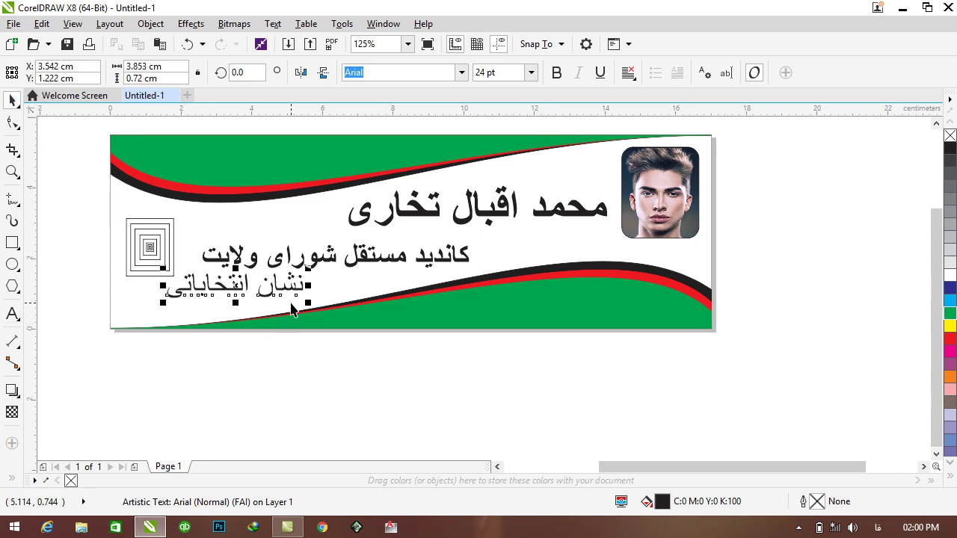
pyautogui.moveTo(288, 286); pyautogui.dragTo(190, 297)
# Group the emblem's nested squares and shift the group slightly right and up
pyautogui.moveTo(194, 216); pyautogui.dragTo(121, 294)
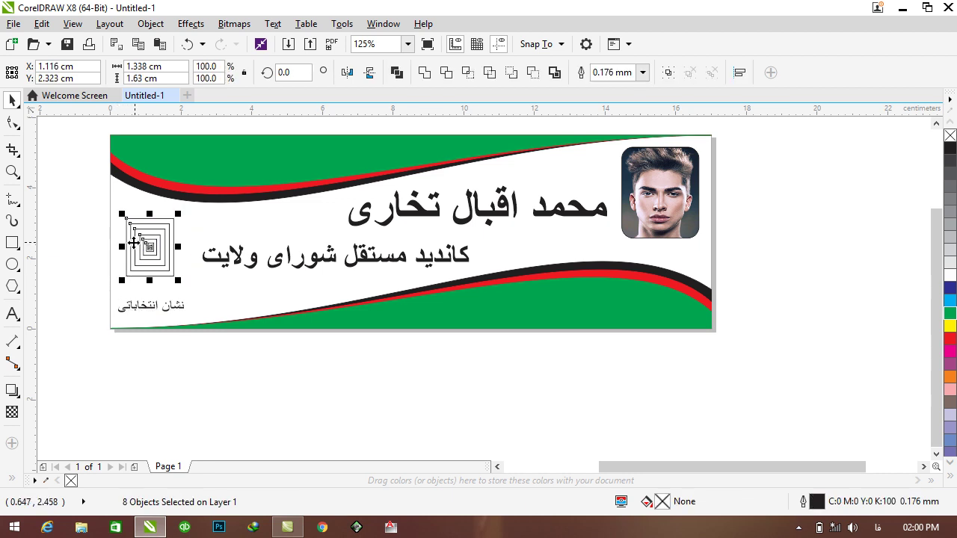
pyautogui.hotkey('ctrl', 'g')
pyautogui.moveTo(153, 247); pyautogui.dragTo(166, 243)
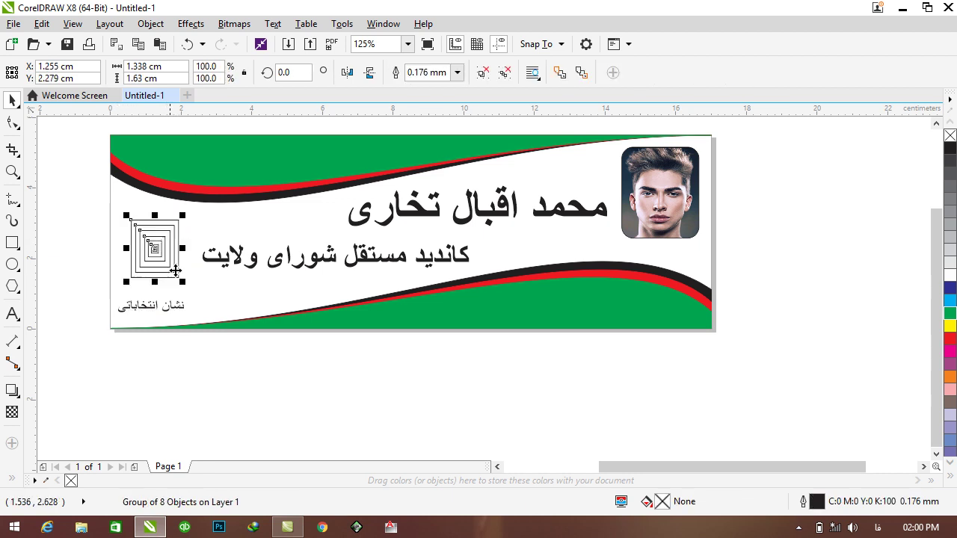
# Position the caption under the emblem, enlarge it slightly, and nudge the emblem right
pyautogui.moveTo(158, 303); pyautogui.dragTo(191, 332)
pyautogui.press('Up')
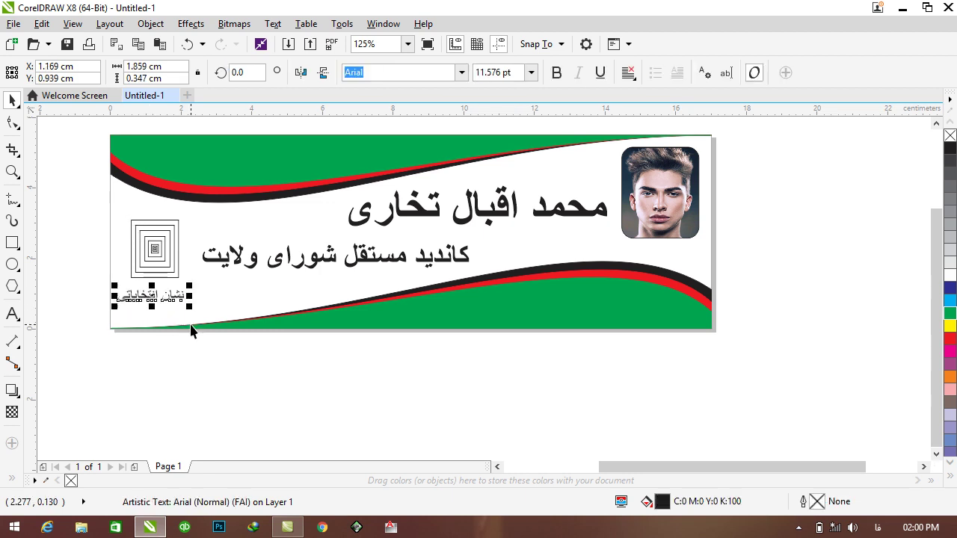
pyautogui.press('Up')
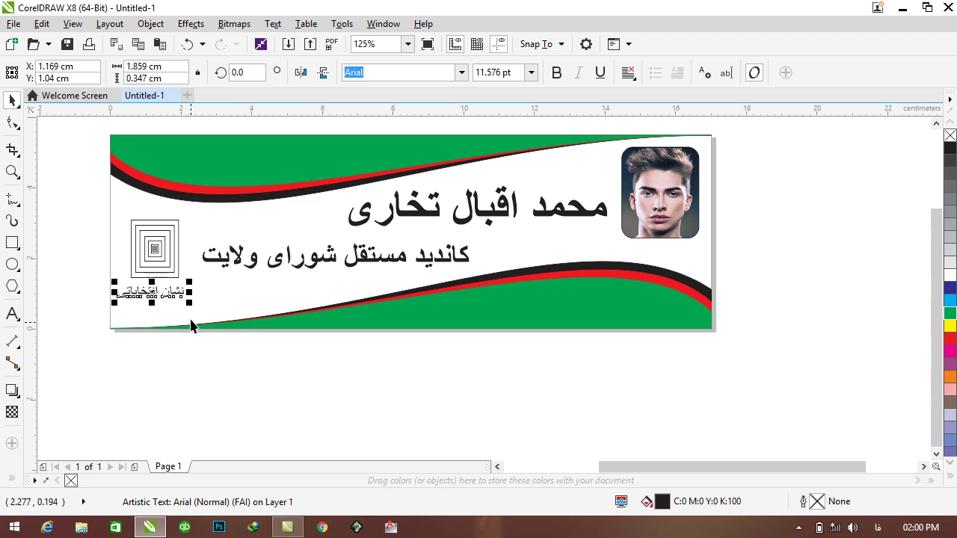
pyautogui.moveTo(189, 283); pyautogui.dragTo(197, 279)
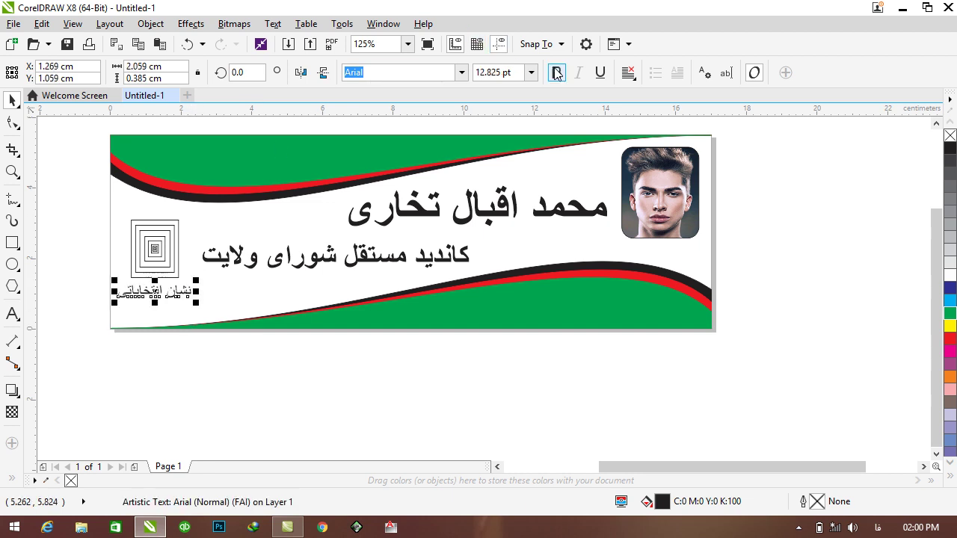
pyautogui.hotkey('ctrl', 'Down')
pyautogui.hotkey('ctrl', 'Left')
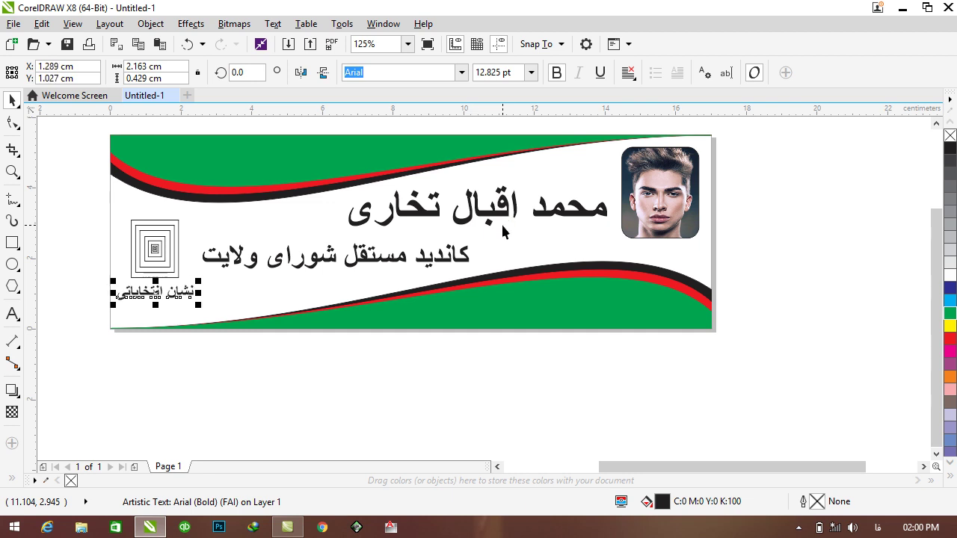
pyautogui.click(379, 341)
pyautogui.click(178, 263)
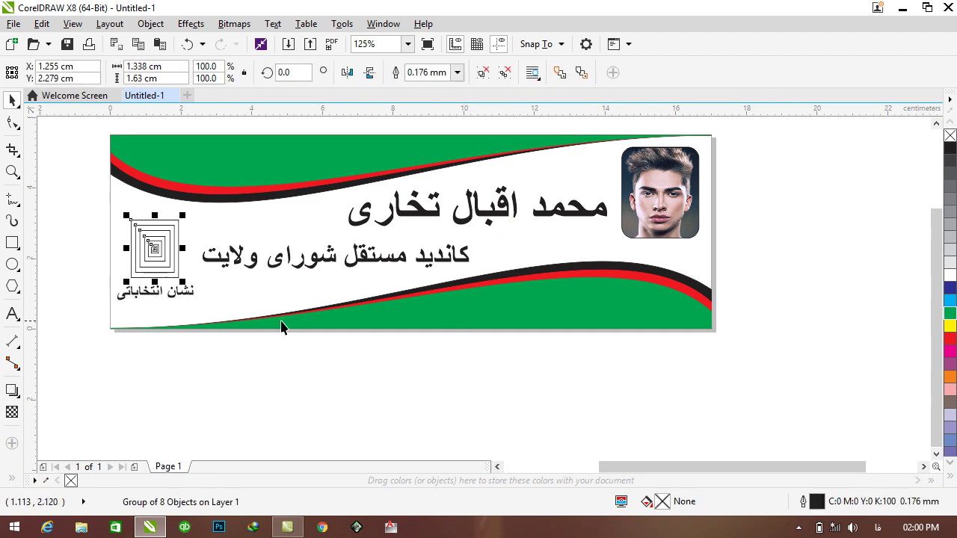
pyautogui.hotkey('ctrl', 'Right')
pyautogui.hotkey('ctrl', 'Right')
pyautogui.hotkey('ctrl', 'Right')
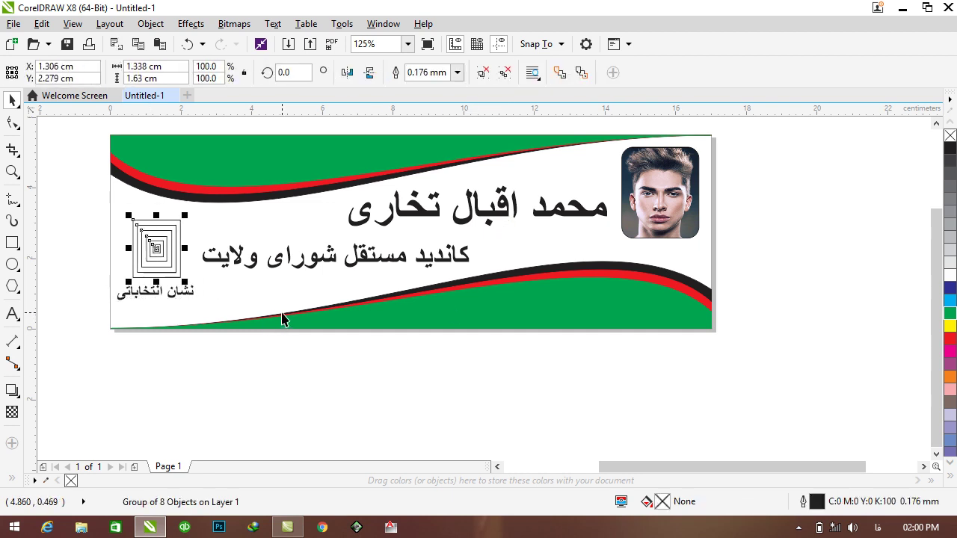
pyautogui.click(336, 394)
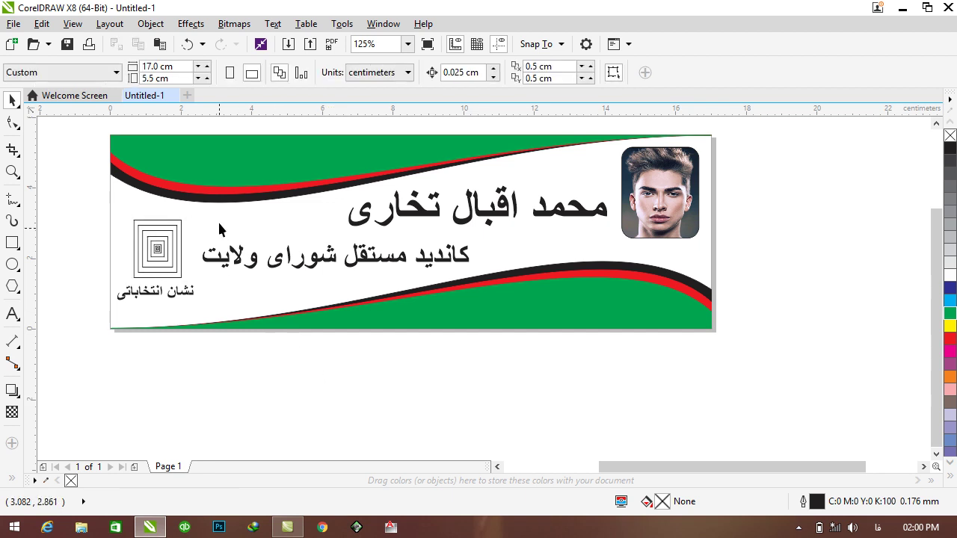
# Type the slogan من به همه میخواهم خادم باشم and make it bold
pyautogui.click(12, 314)
pyautogui.click(422, 374)
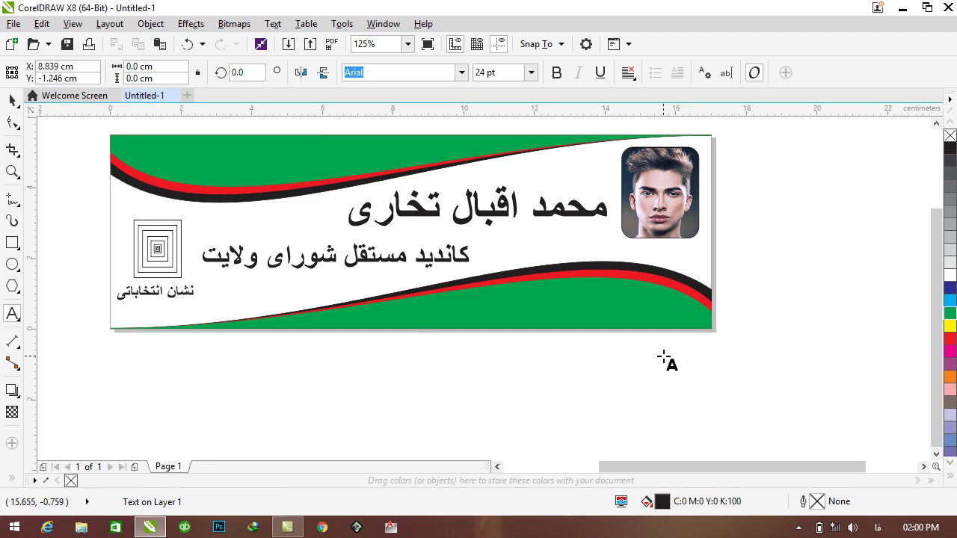
pyautogui.write('من به')
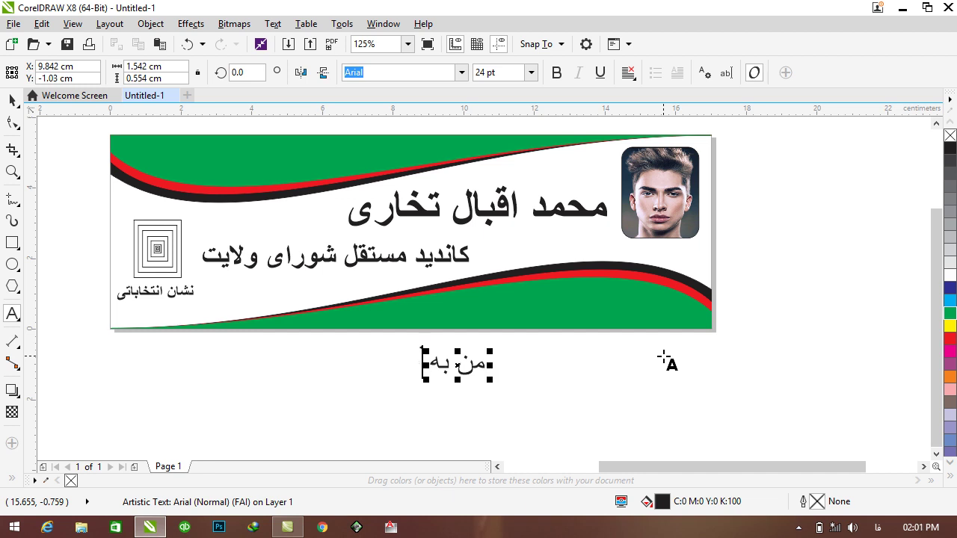
pyautogui.write('همه میخواهم خادم')
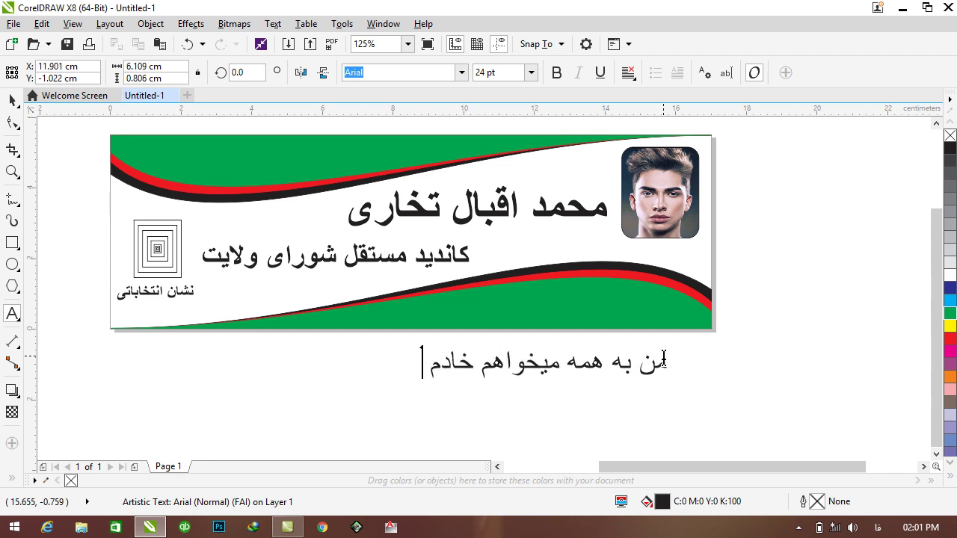
pyautogui.write(' باشم')
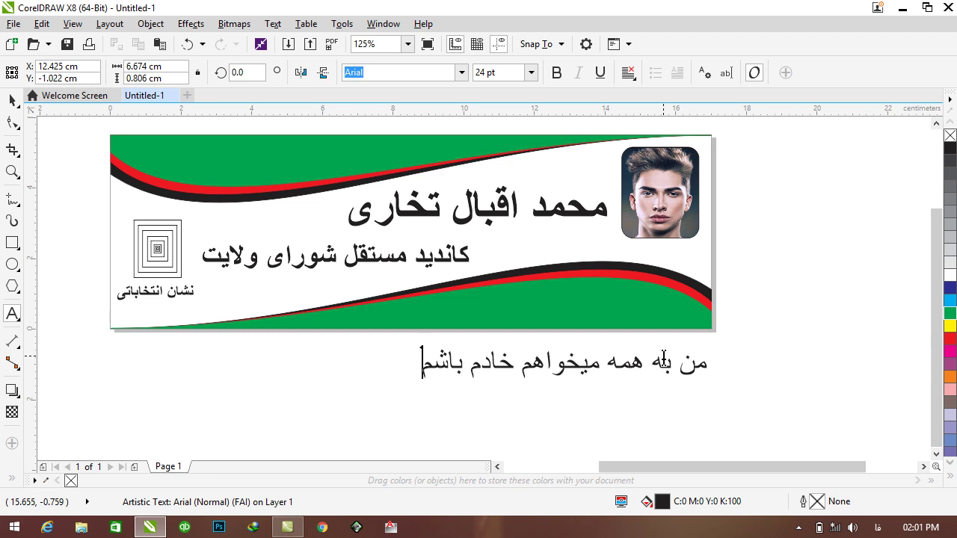
pyautogui.click(13, 99)
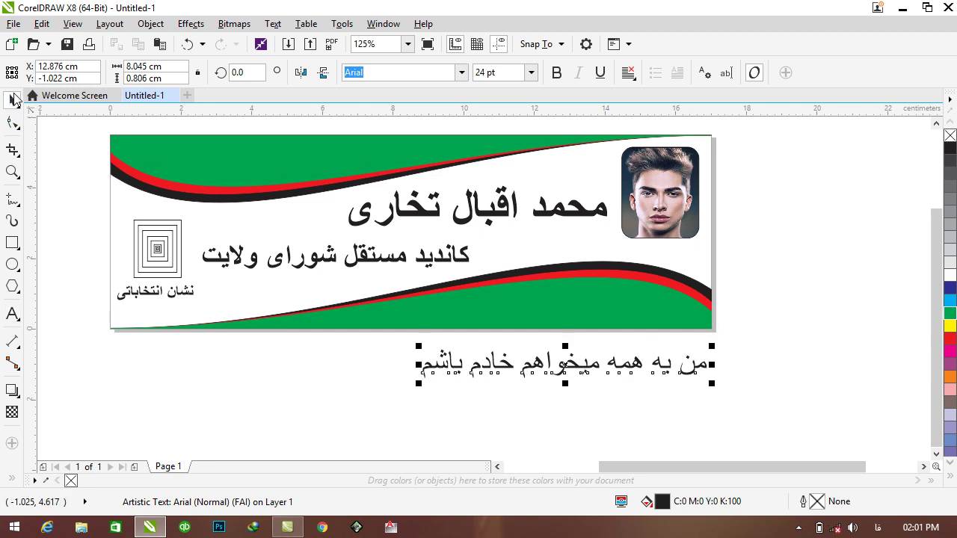
pyautogui.click(556, 73)
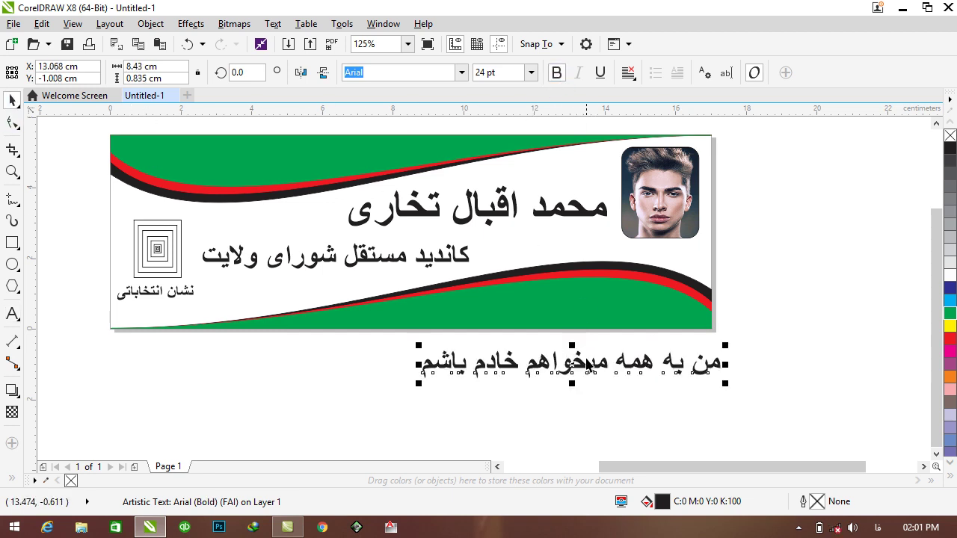
# Move the slogan onto the bottom green band, shrink it to 21.615 pt, and make it white
pyautogui.moveTo(579, 354); pyautogui.dragTo(563, 320)
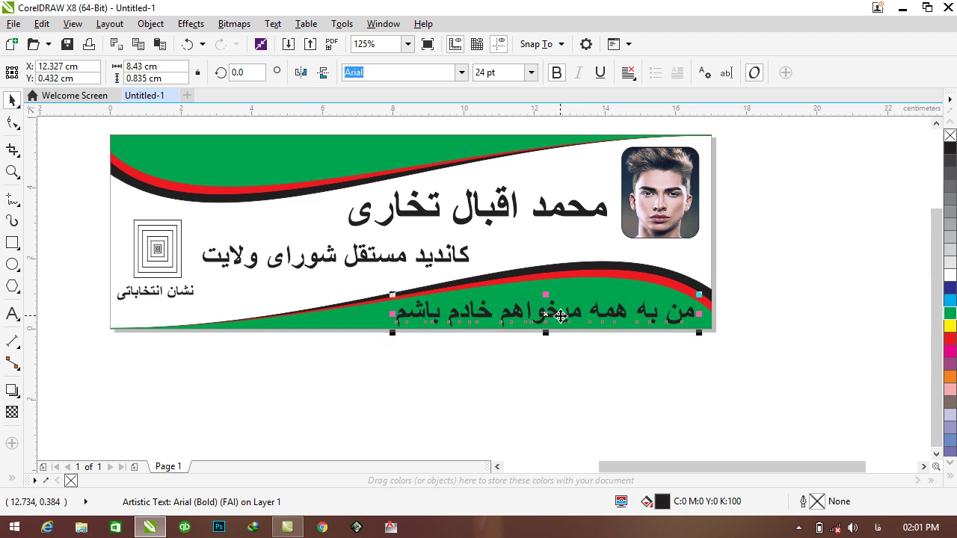
pyautogui.moveTo(698, 289); pyautogui.dragTo(668, 290)
pyautogui.click(950, 277)
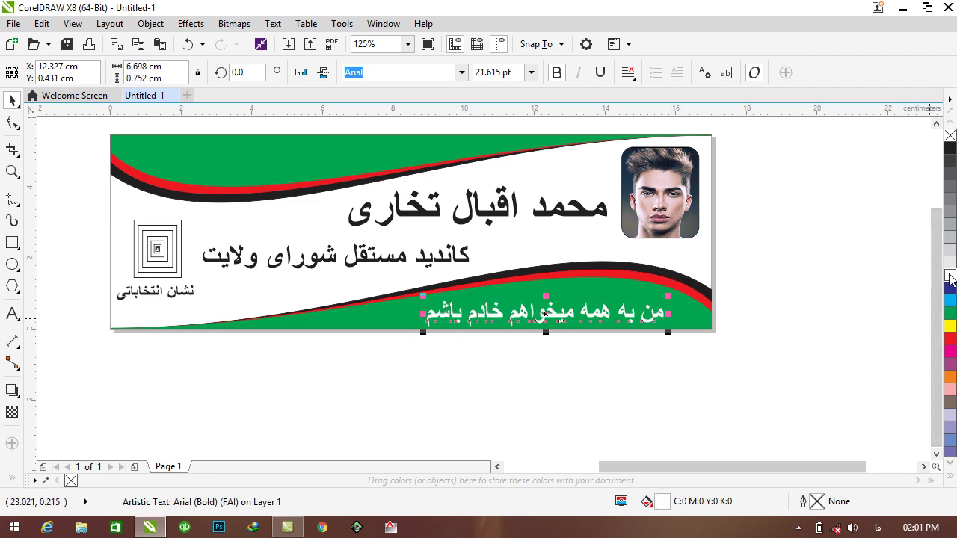
pyautogui.press('Up')
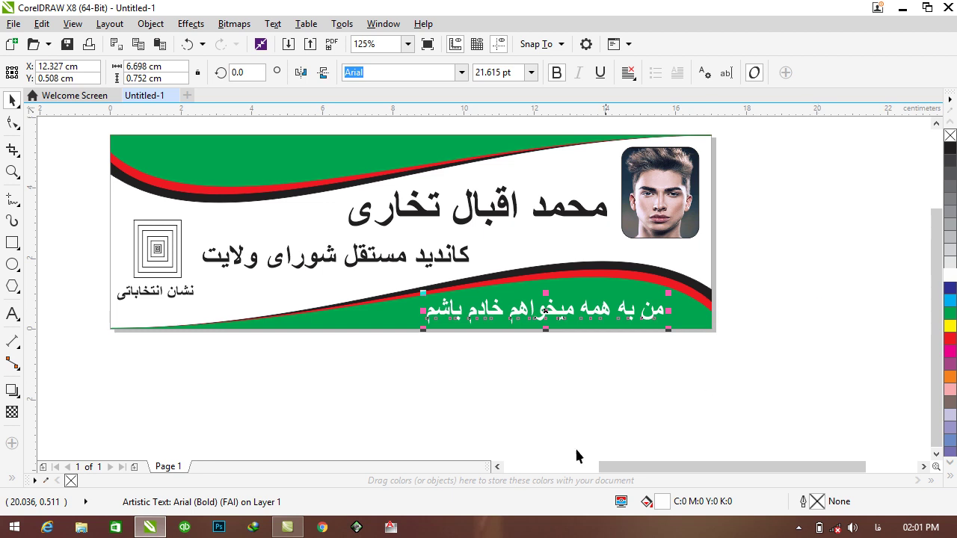
pyautogui.click(493, 410)
pyautogui.scroll(-1, 588, 404)
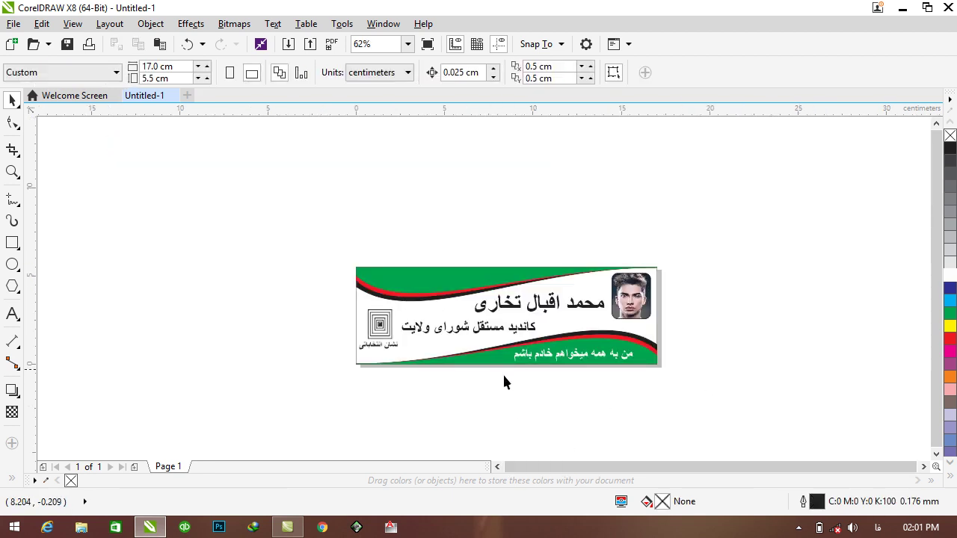
pyautogui.scroll(1, 525, 402)
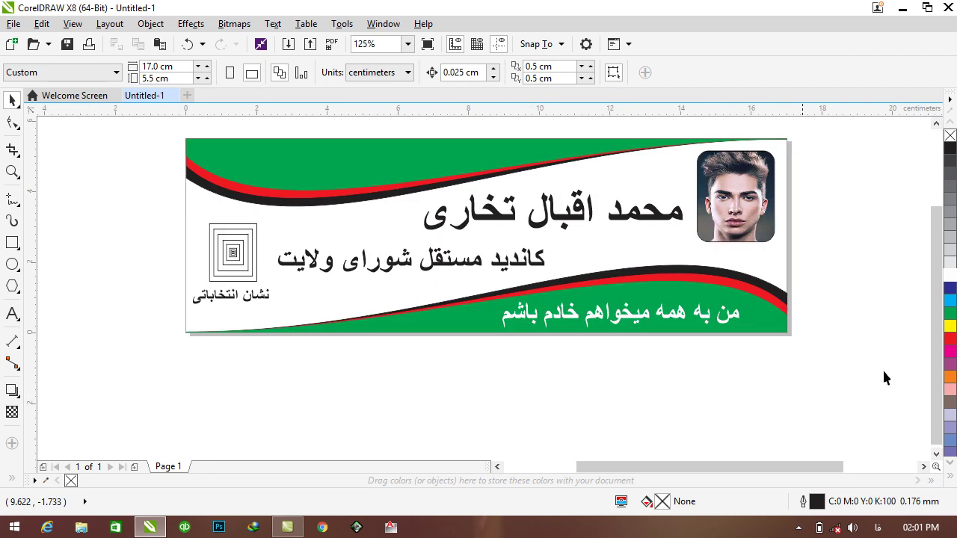
pyautogui.moveTo(939, 342); pyautogui.dragTo(939, 312)
pyautogui.moveTo(696, 465); pyautogui.dragTo(680, 465)
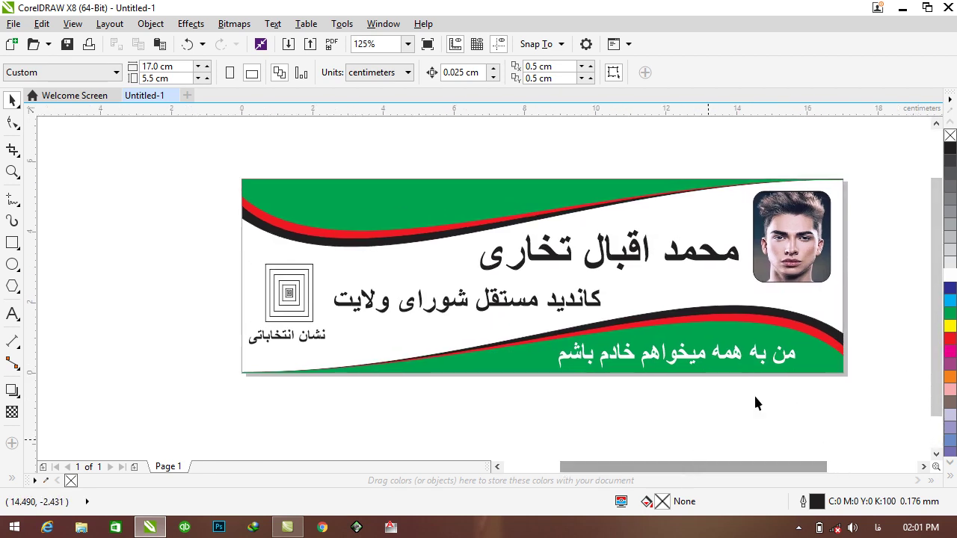
pyautogui.click(682, 357)
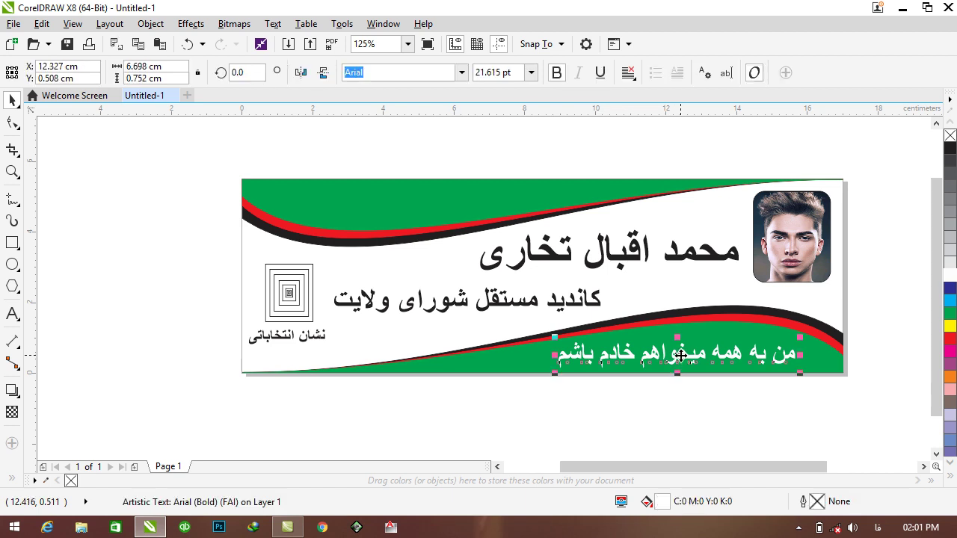
pyautogui.moveTo(680, 356); pyautogui.dragTo(681, 356)
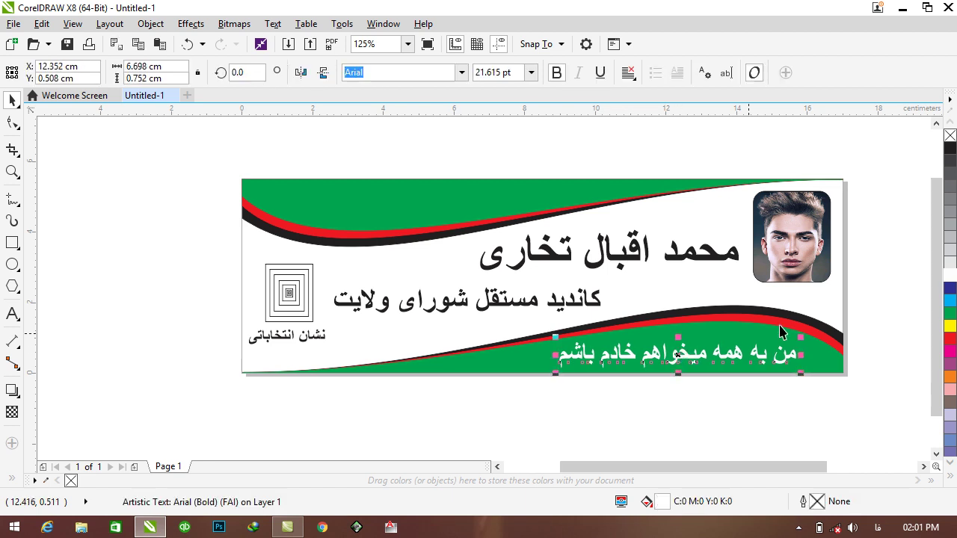
# Shift the subtitle right under the name and drop a copy of the نشان انتخاباتی caption below it
pyautogui.click(608, 402)
pyautogui.click(532, 300)
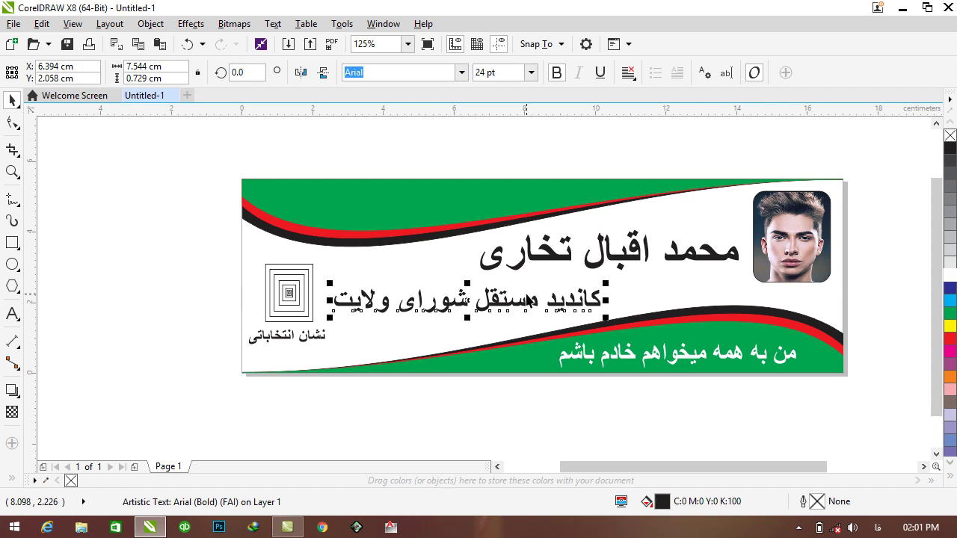
pyautogui.moveTo(517, 302); pyautogui.dragTo(616, 305)
pyautogui.moveTo(534, 299); pyautogui.dragTo(515, 308)
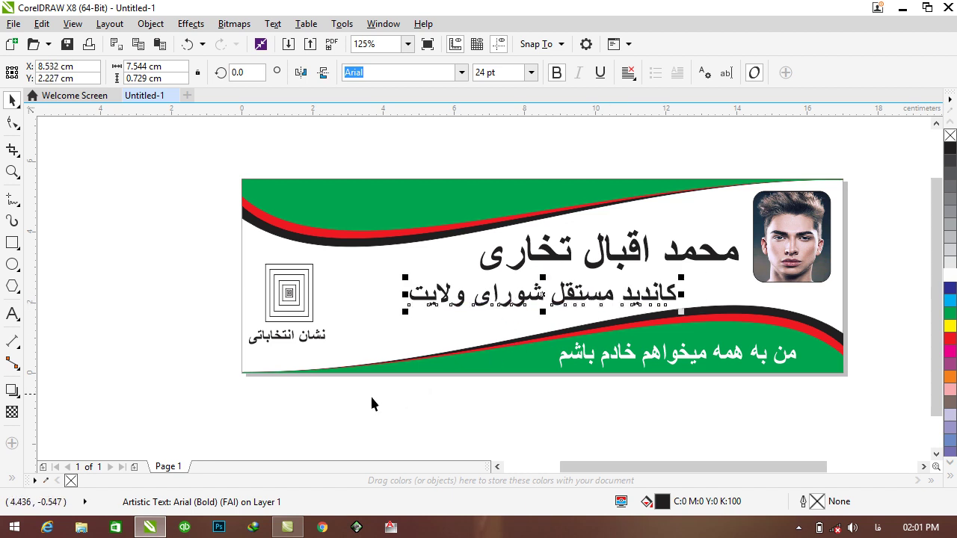
pyautogui.click(273, 337)
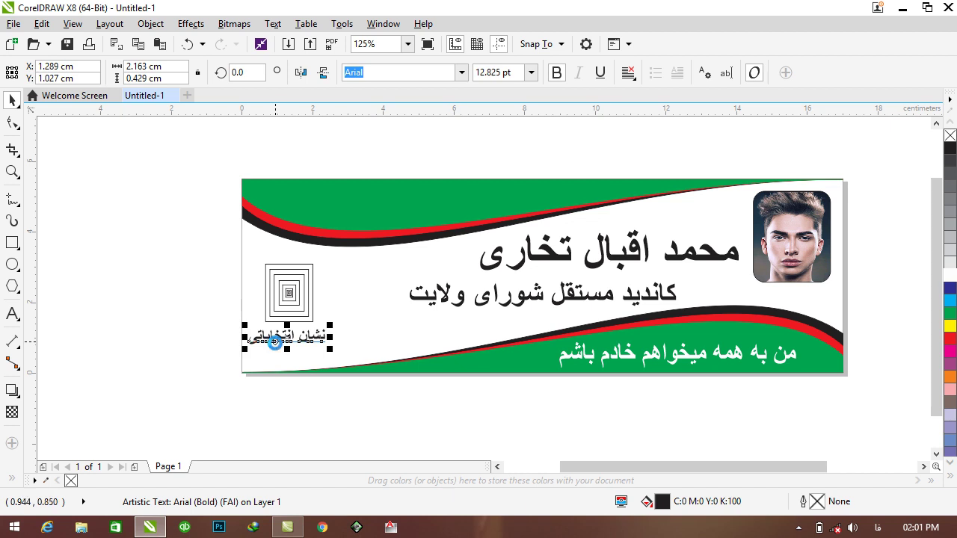
pyautogui.moveTo(276, 343); pyautogui.dragTo(326, 358)
# Change the copied label's text to 'شماره انتخاباتی' followed by a blank underline
pyautogui.click(9, 317)
pyautogui.write('شماره ')
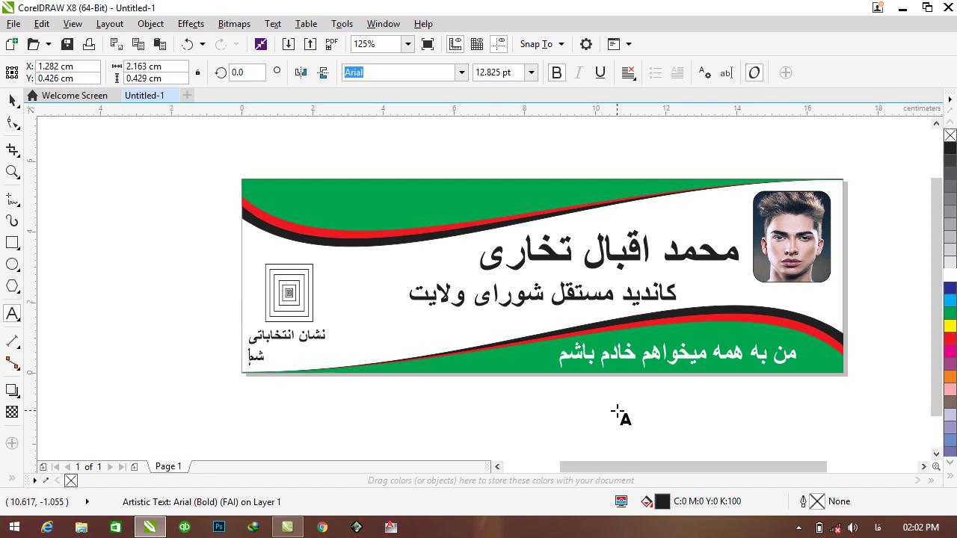
pyautogui.write('از')
pyautogui.press('BackSpace')
pyautogui.write('نتخاباتی')
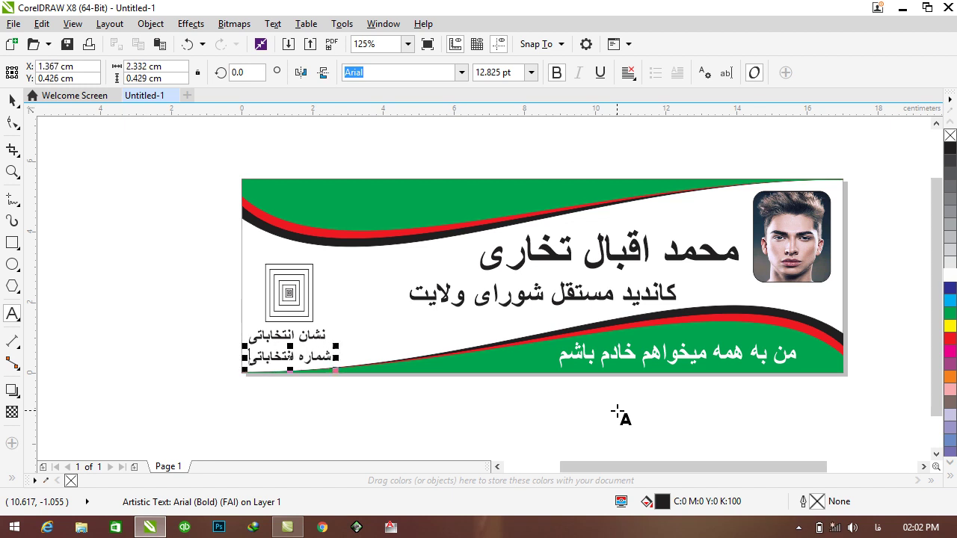
pyautogui.write('____')
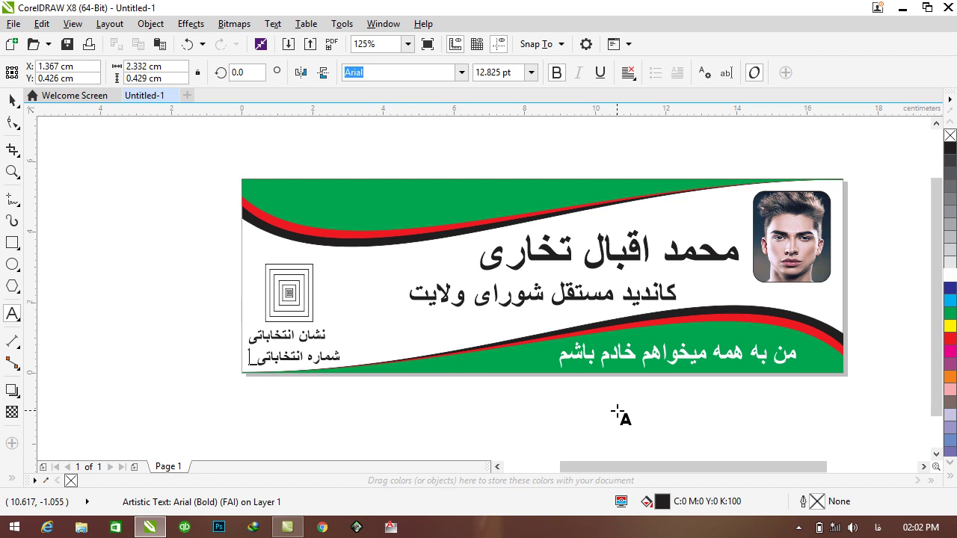
pyautogui.write('_____')
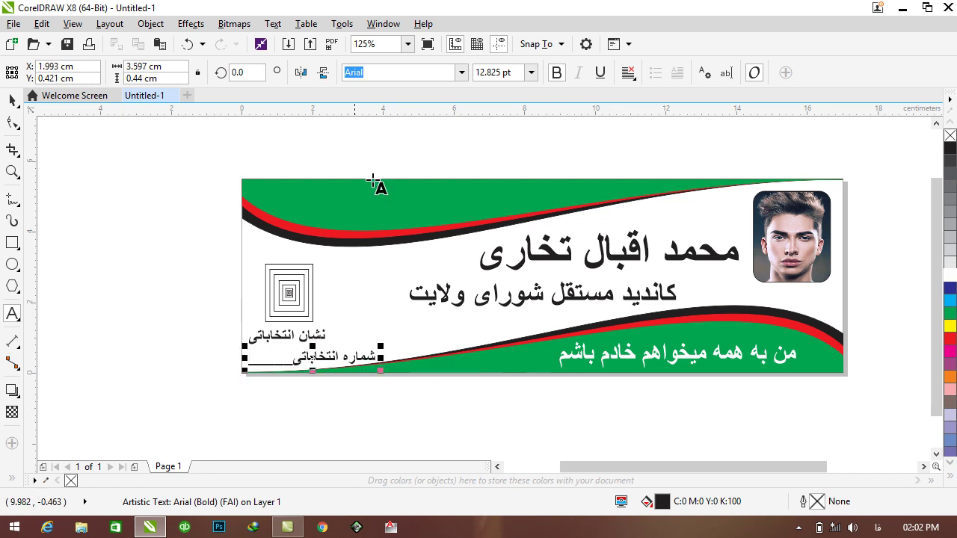
pyautogui.click(12, 100)
pyautogui.click(356, 394)
# Nudge the emblem up, then move its label and the election-number line up beneath it
pyautogui.scroll(2, 281, 381)
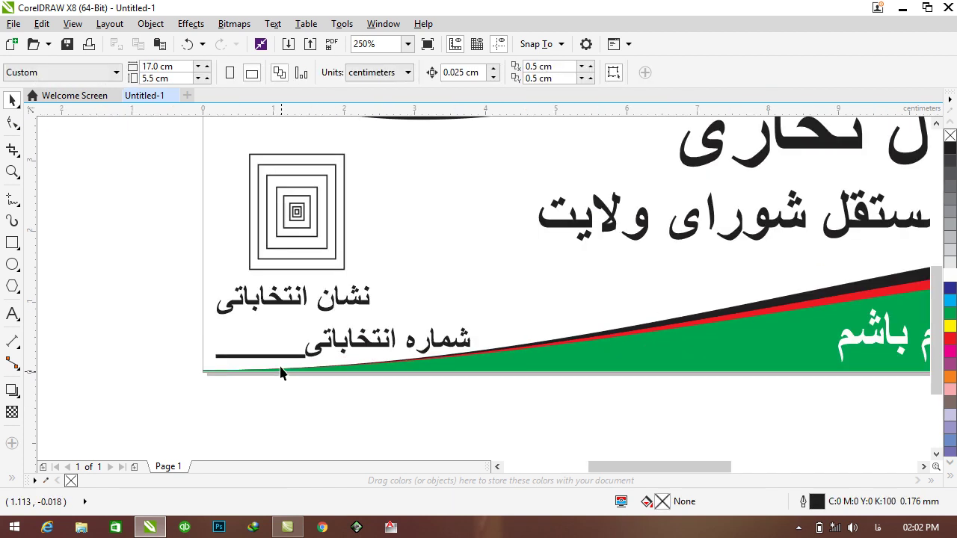
pyautogui.click(297, 211)
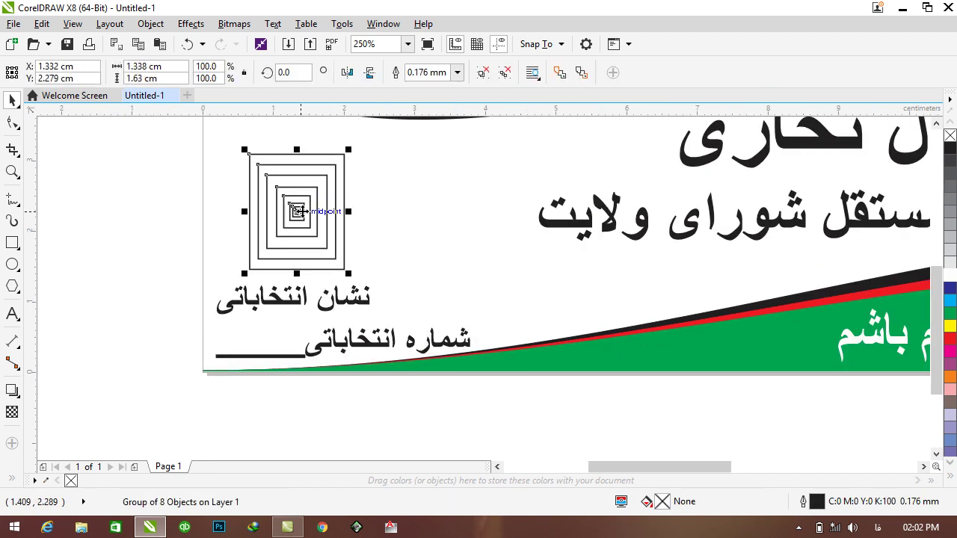
pyautogui.press('Up')
pyautogui.press('Up')
pyautogui.press('Up')
pyautogui.press('Up')
pyautogui.press('Up')
pyautogui.press('Up')
pyautogui.press('Up')
pyautogui.click(290, 293)
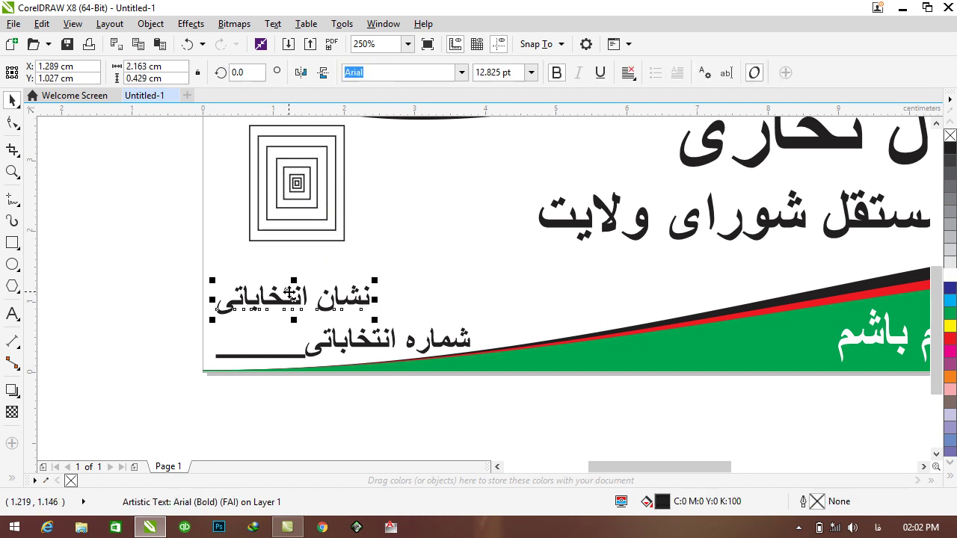
pyautogui.moveTo(290, 293); pyautogui.dragTo(294, 271)
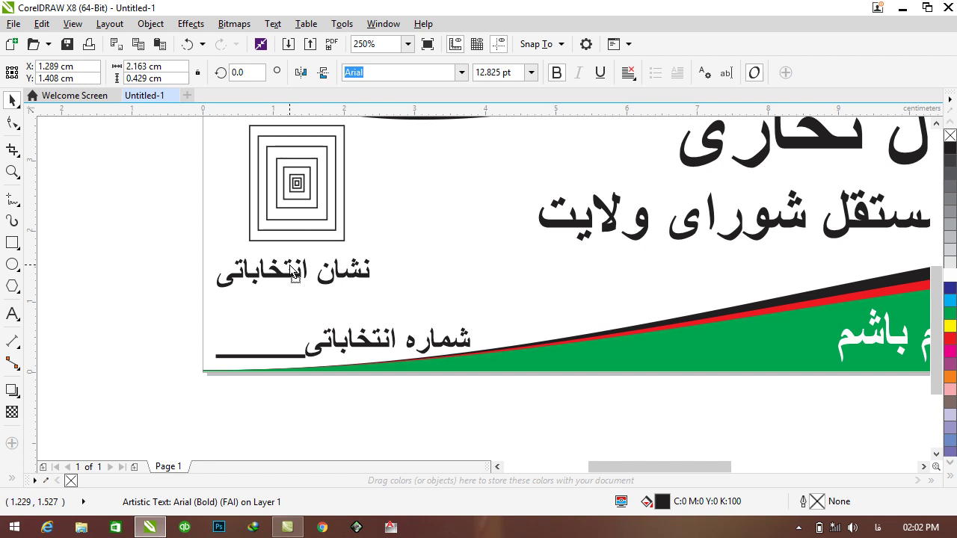
pyautogui.press('Escape')
pyautogui.click(381, 342)
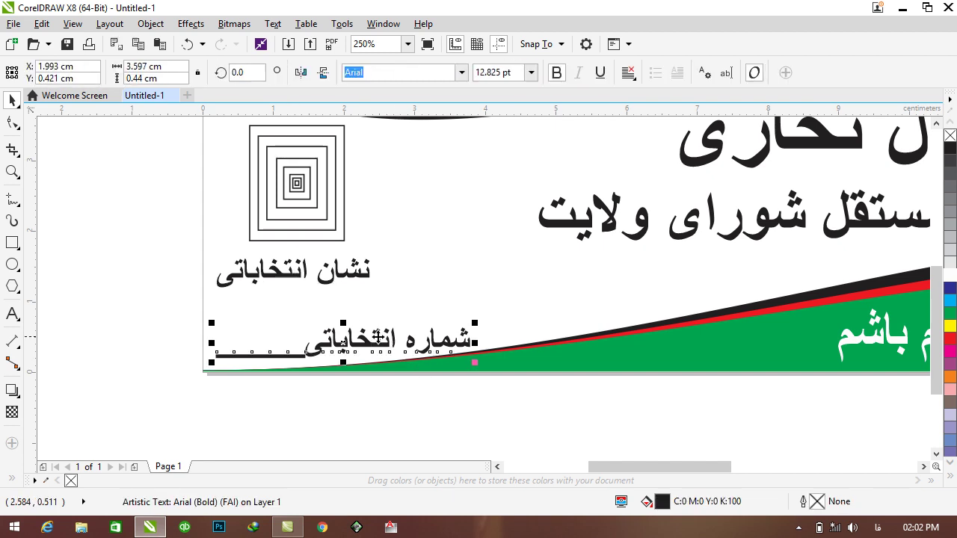
pyautogui.press('Escape')
pyautogui.click(349, 342)
pyautogui.moveTo(346, 342); pyautogui.dragTo(359, 325)
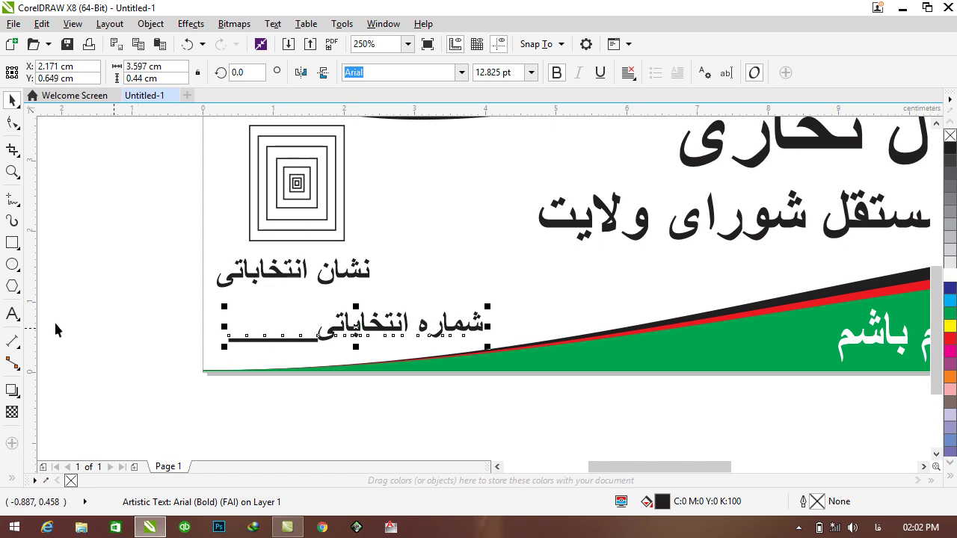
pyautogui.click(12, 314)
pyautogui.click(246, 329)
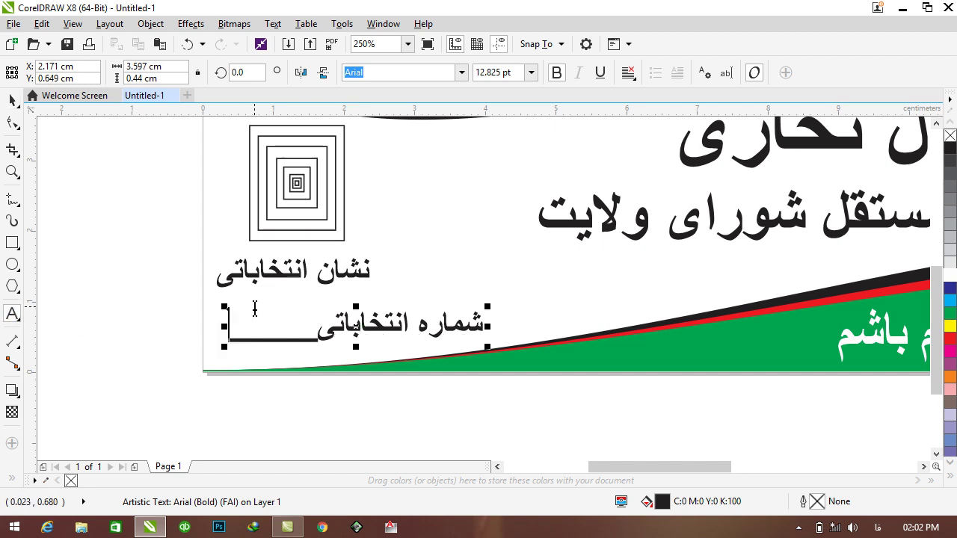
# Type the election number as a new text object on the card
pyautogui.click(495, 251)
pyautogui.write('ولایت ۱')
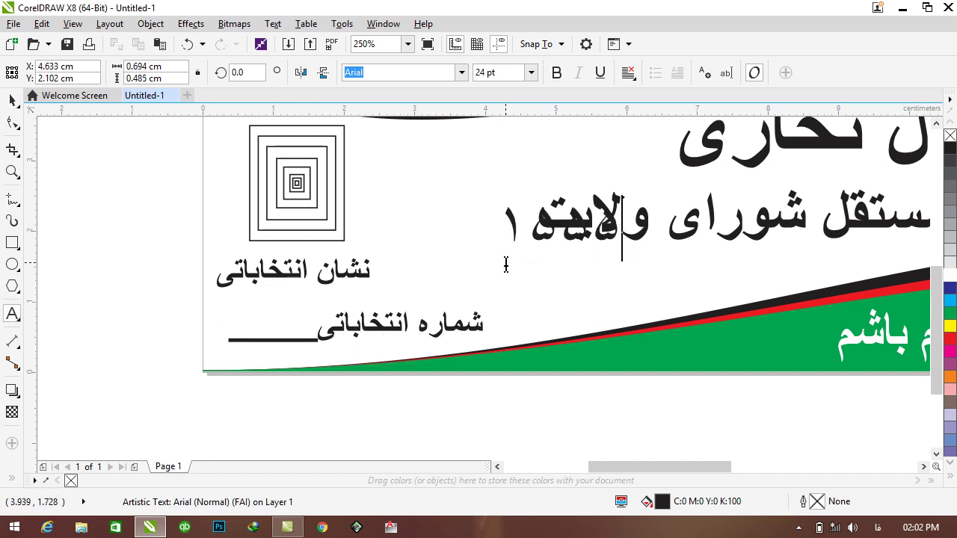
pyautogui.press('BackSpace')
pyautogui.press('BackSpace')
pyautogui.press('BackSpace')
pyautogui.write('ت')
# Move the ۱۵۸ number beside the election-number label and make it green and bold
pyautogui.click(9, 98)
pyautogui.moveTo(557, 246); pyautogui.dragTo(273, 333)
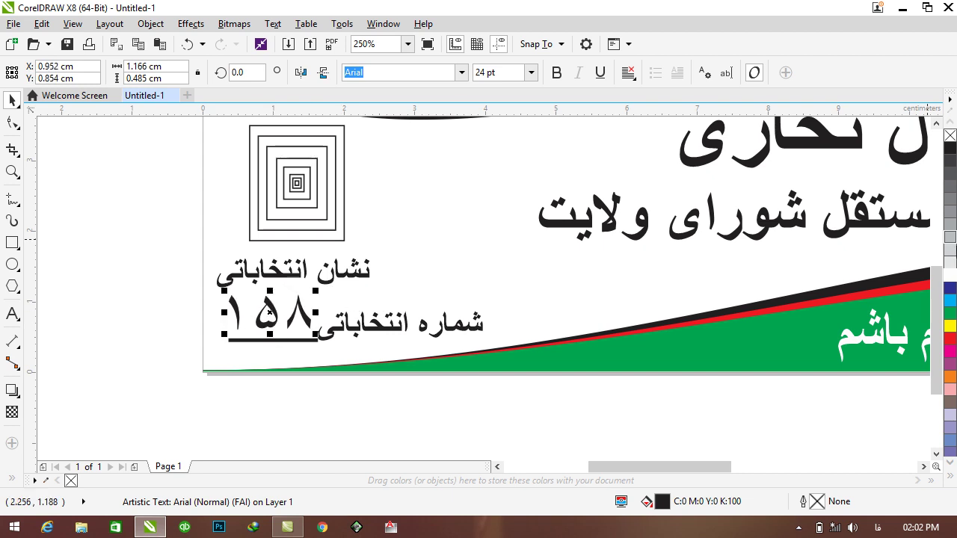
pyautogui.click(950, 315)
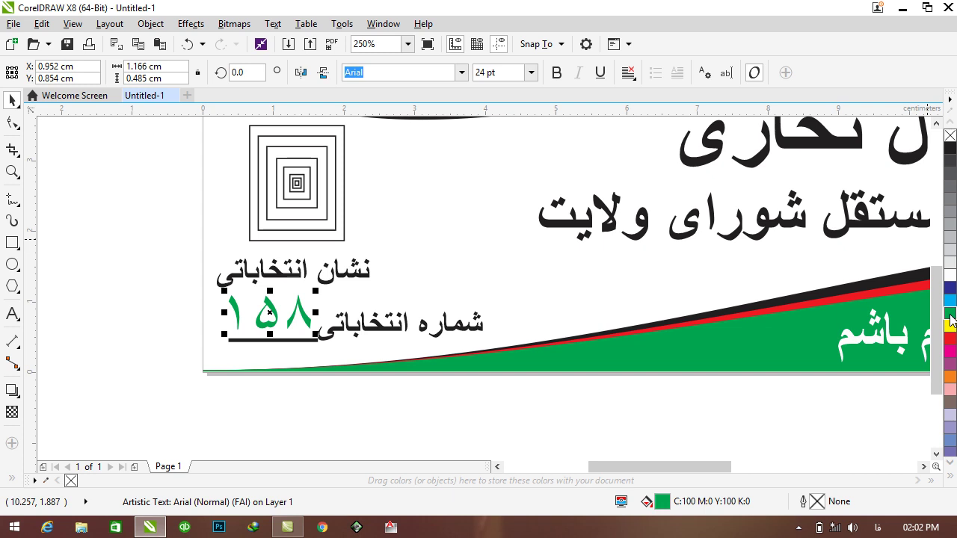
pyautogui.click(556, 72)
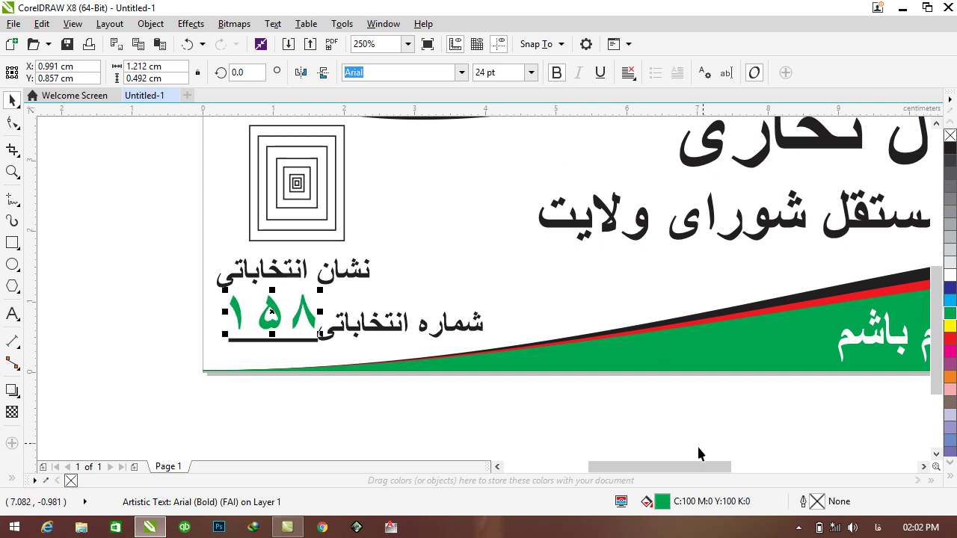
pyautogui.scroll(-4, 703, 450)
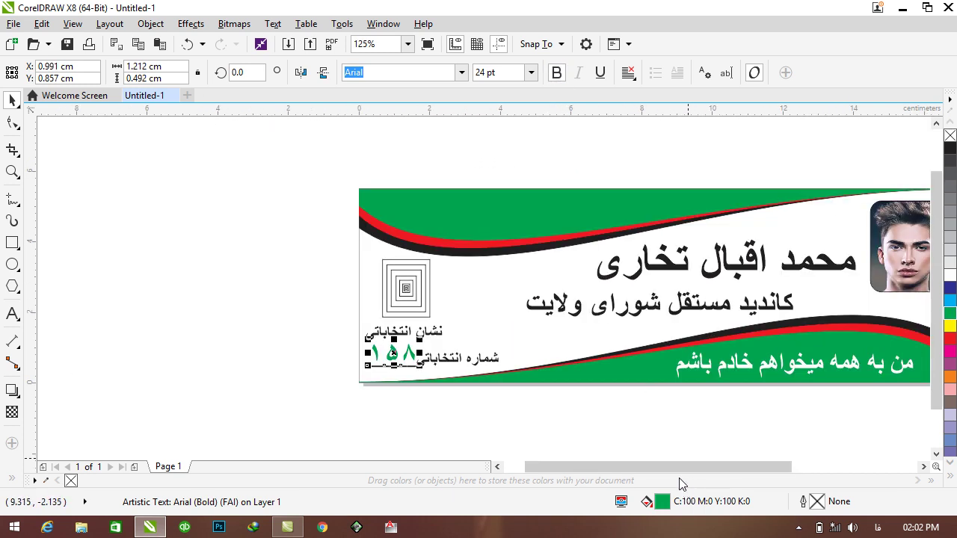
pyautogui.moveTo(683, 468); pyautogui.dragTo(768, 468)
pyautogui.click(703, 430)
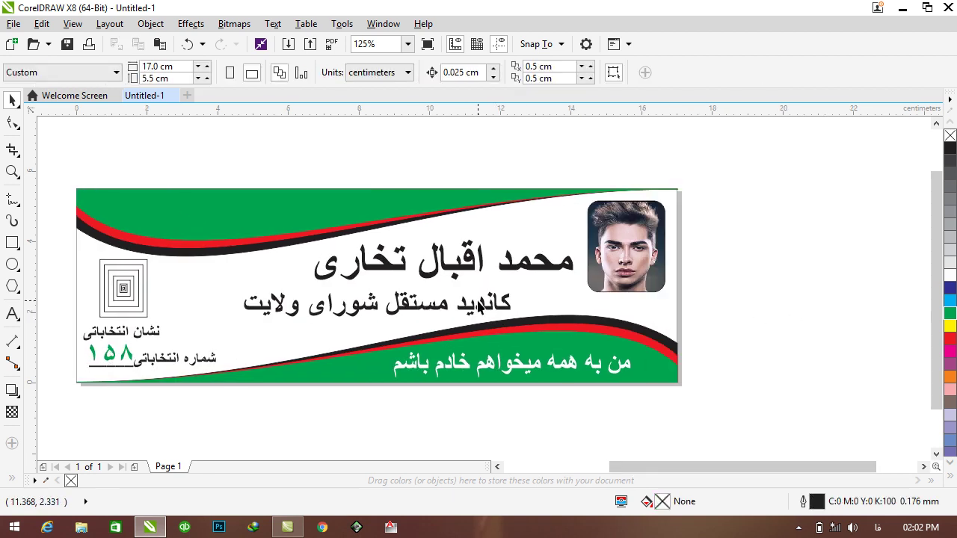
# Color the candidate's name title at the top with the cyan-blue swatch
pyautogui.click(453, 266)
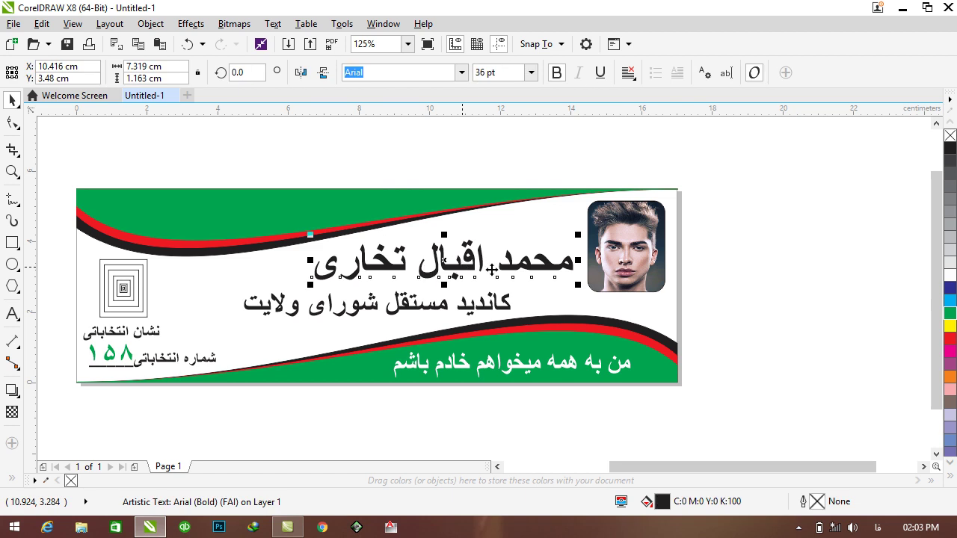
pyautogui.click(950, 301)
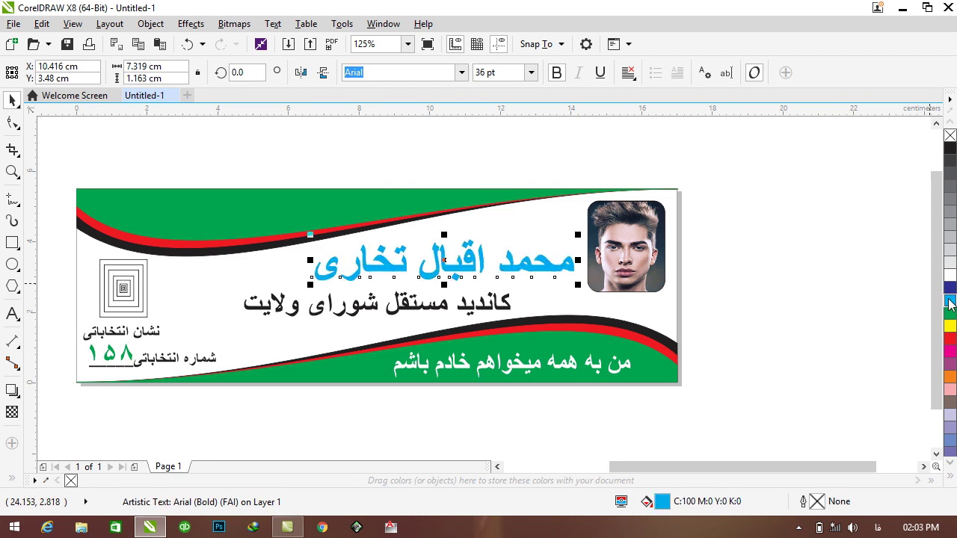
pyautogui.click(759, 249)
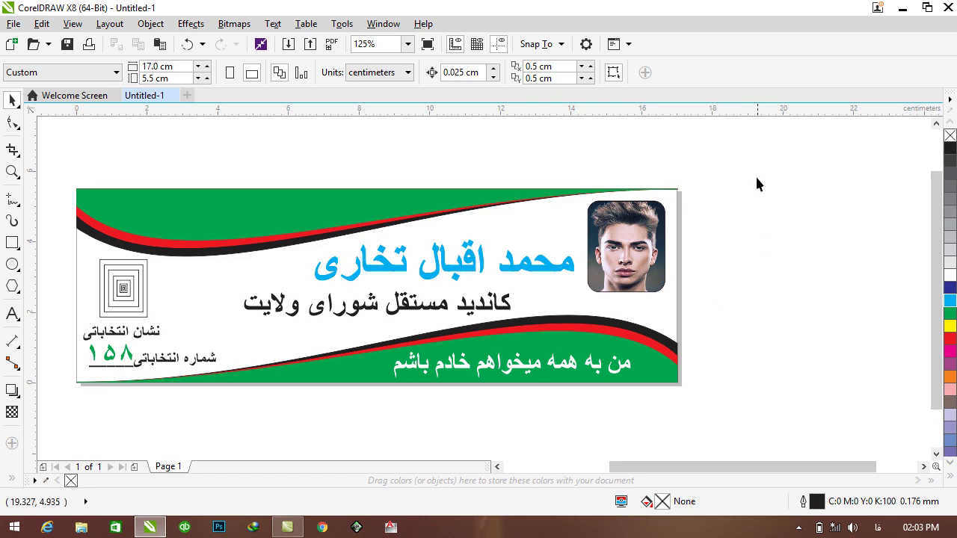
# Marquee-select every object on the card, then cancel the Outline Pen dialog unchanged
pyautogui.moveTo(726, 140); pyautogui.dragTo(68, 438)
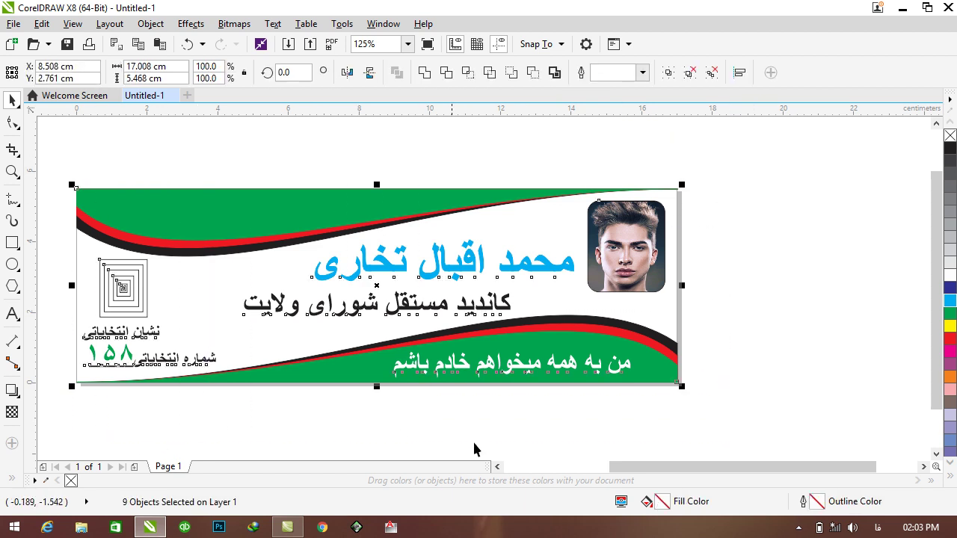
pyautogui.moveTo(624, 466); pyautogui.dragTo(582, 468)
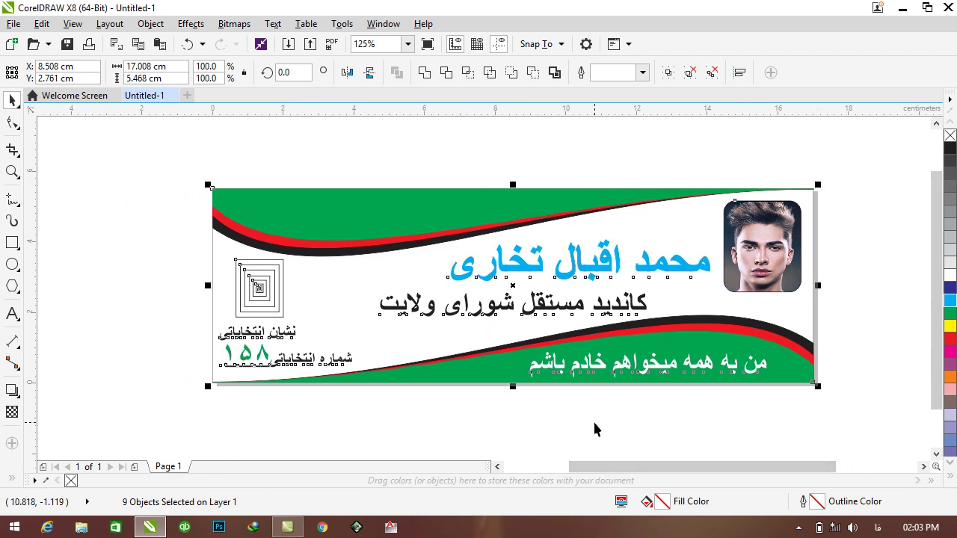
pyautogui.press('F12')
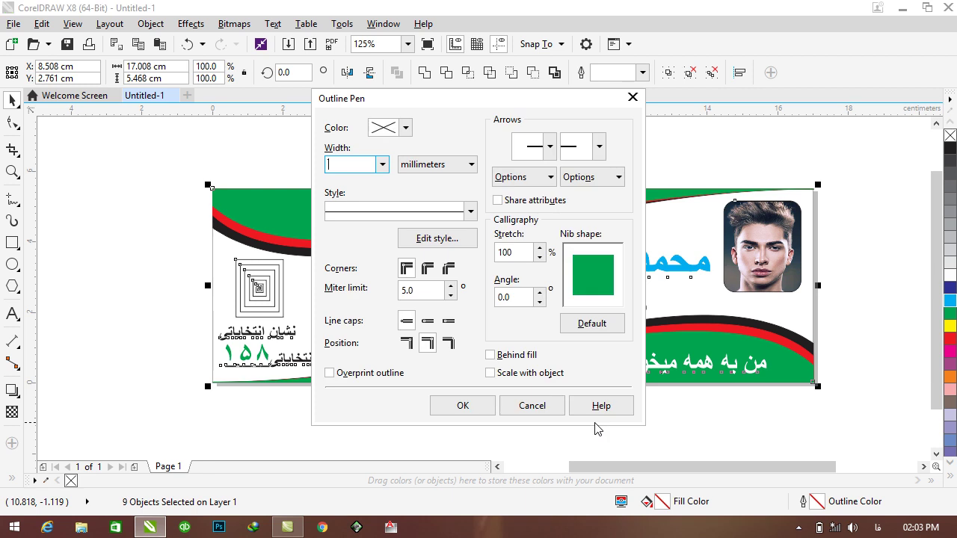
pyautogui.click(516, 411)
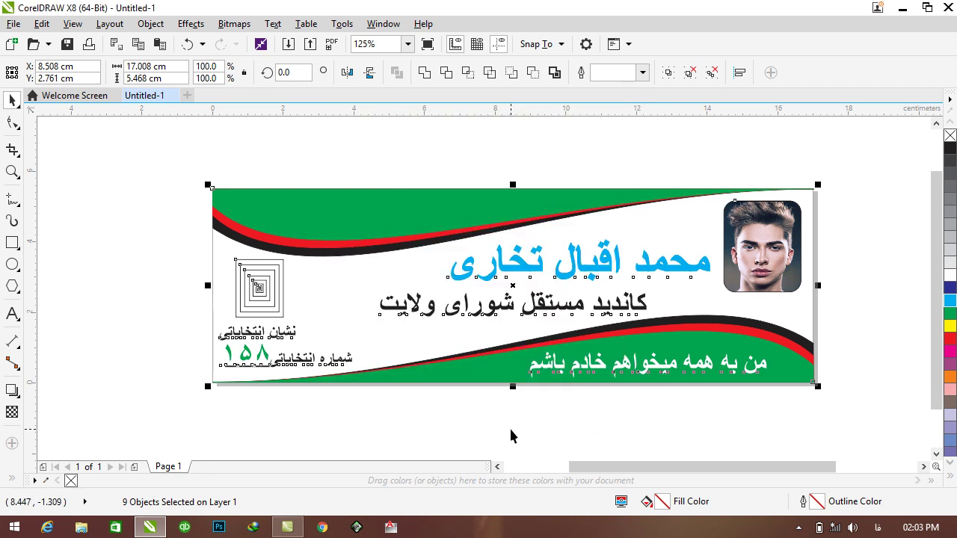
# Start exporting the card with Ctrl+E and enter the file name Flayer
pyautogui.hotkey('ctrl', 'e')
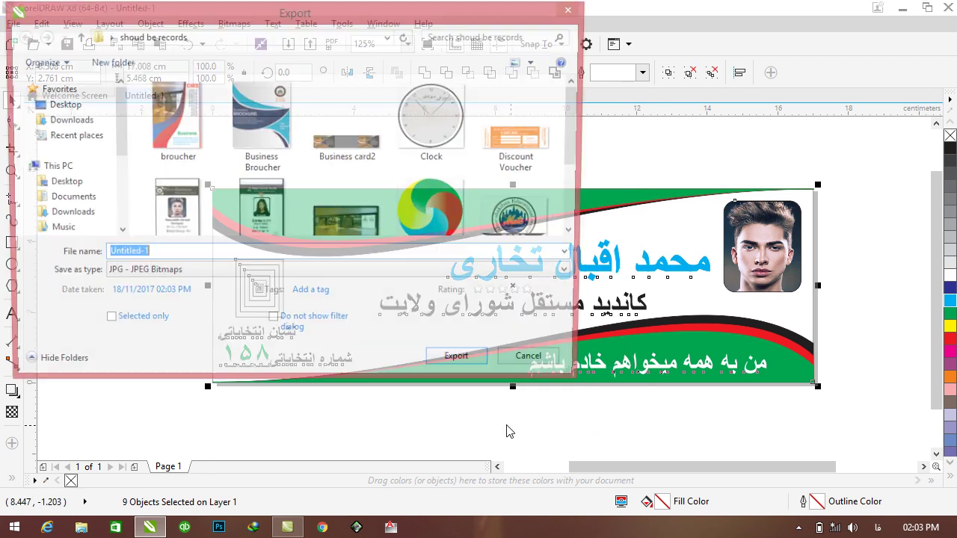
pyautogui.click(198, 276)
pyautogui.click(267, 388)
pyautogui.doubleClick(172, 255)
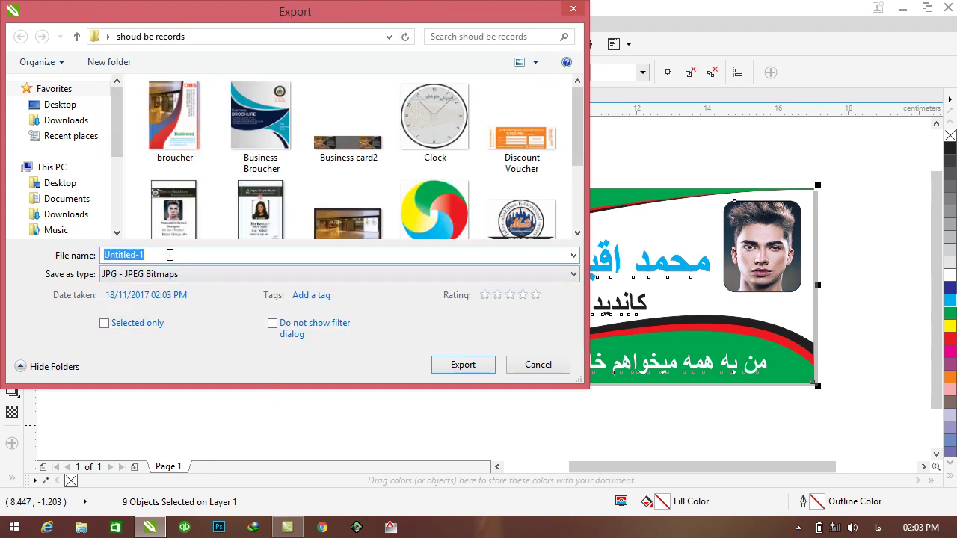
pyautogui.write('b')
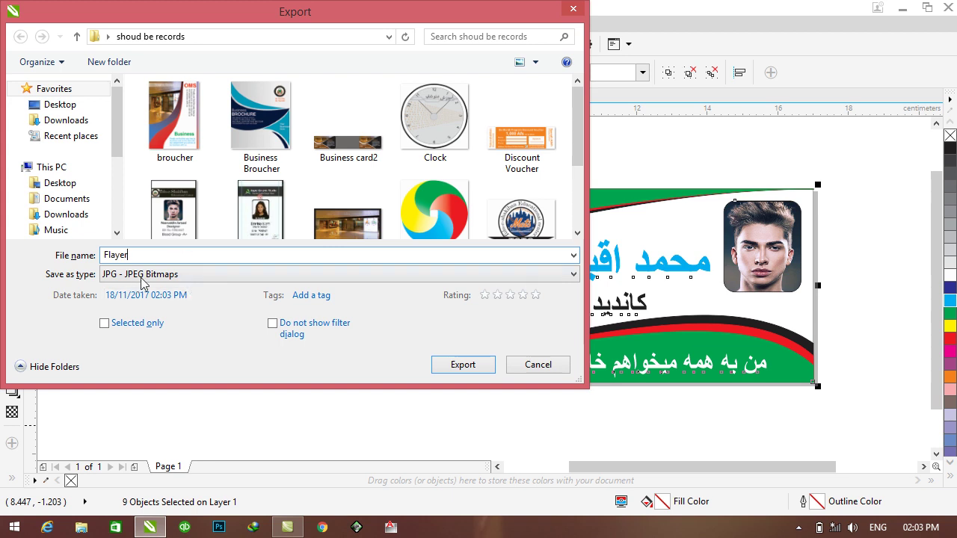
# Set the export type to JPG, export, and accept the Export to JPEG settings
pyautogui.click(149, 275)
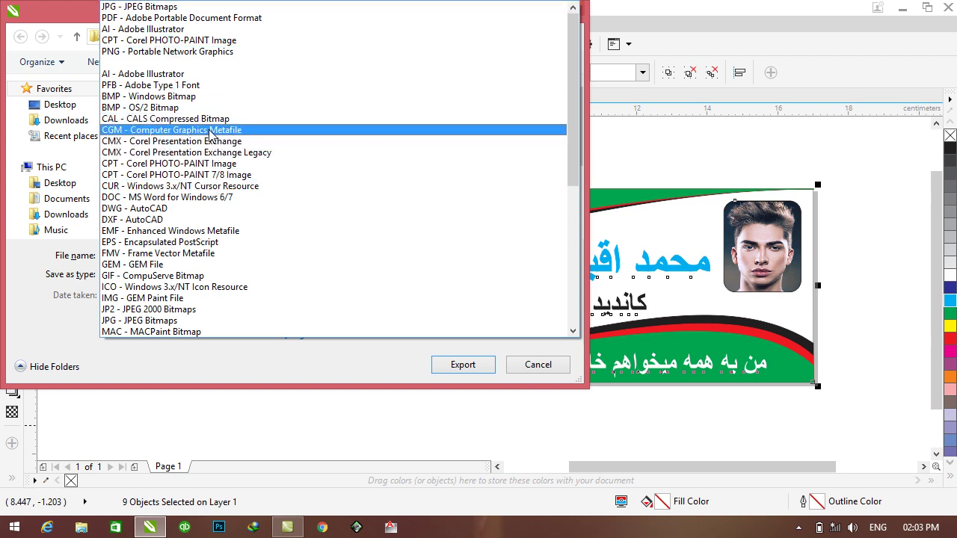
pyautogui.scroll(-1, 212, 153)
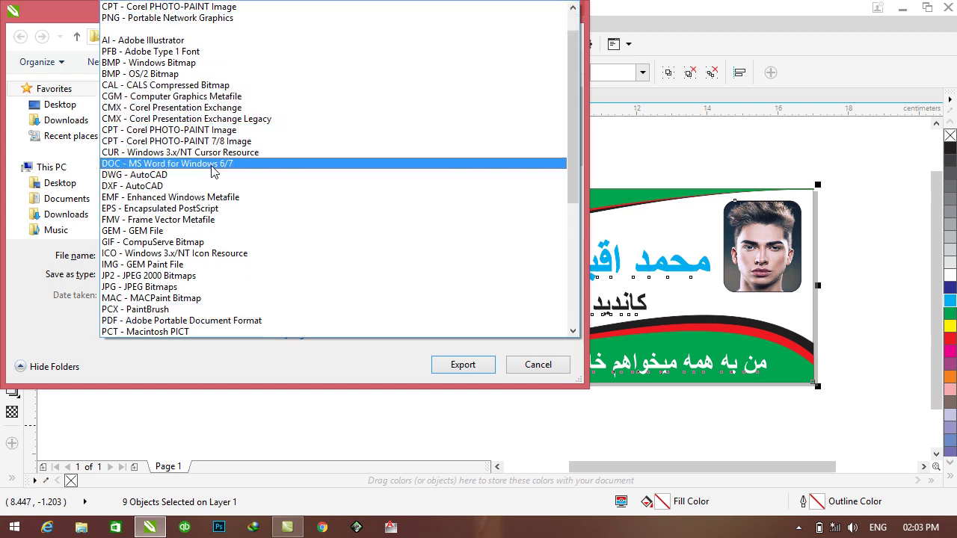
pyautogui.click(187, 287)
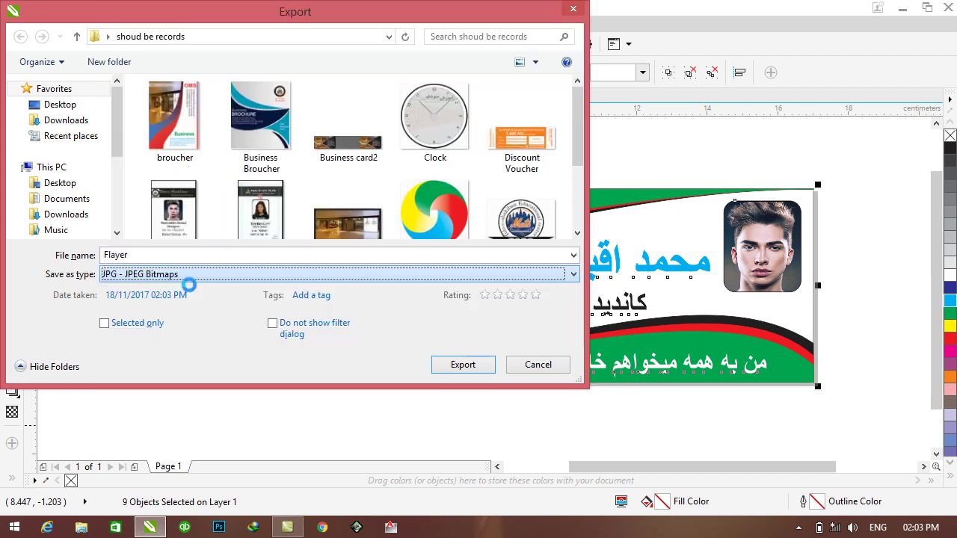
pyautogui.click(464, 365)
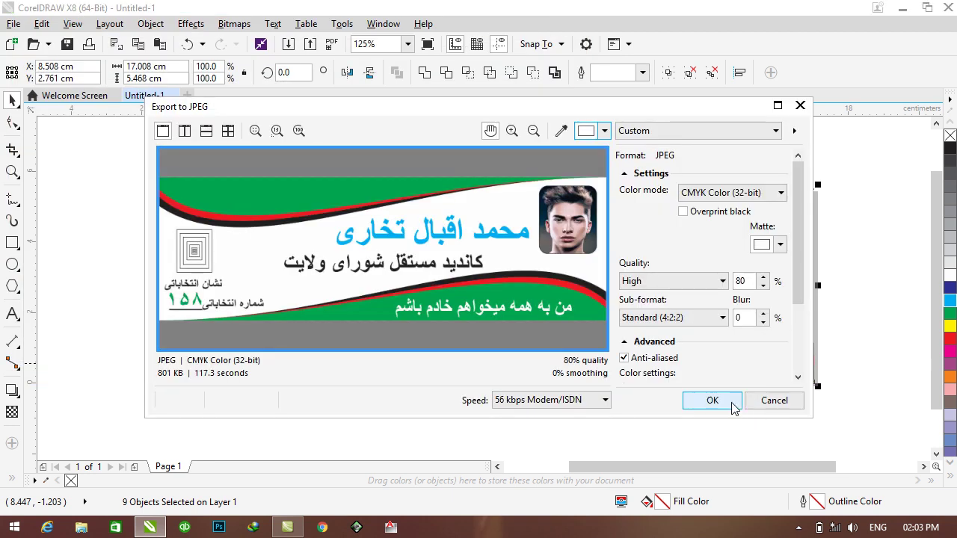
pyautogui.click(712, 401)
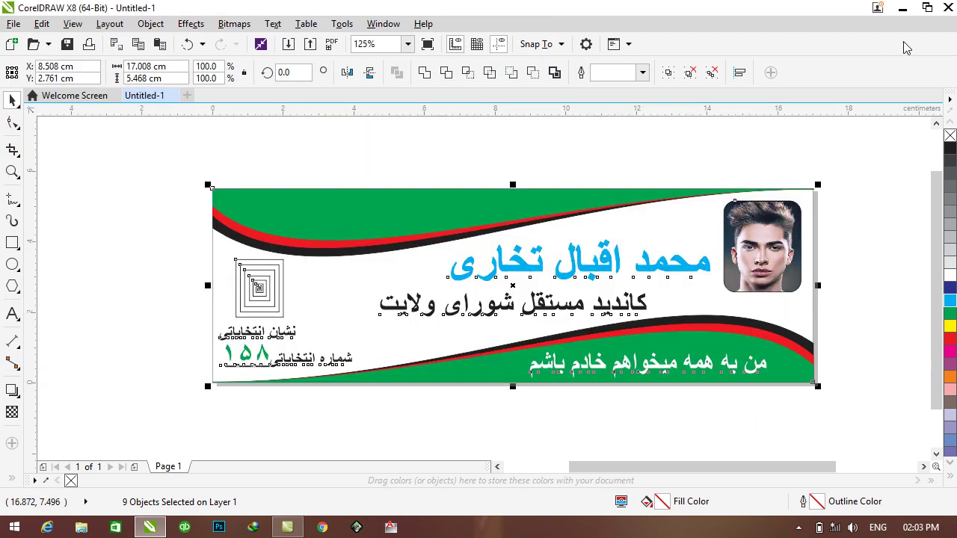
pyautogui.click(903, 9)
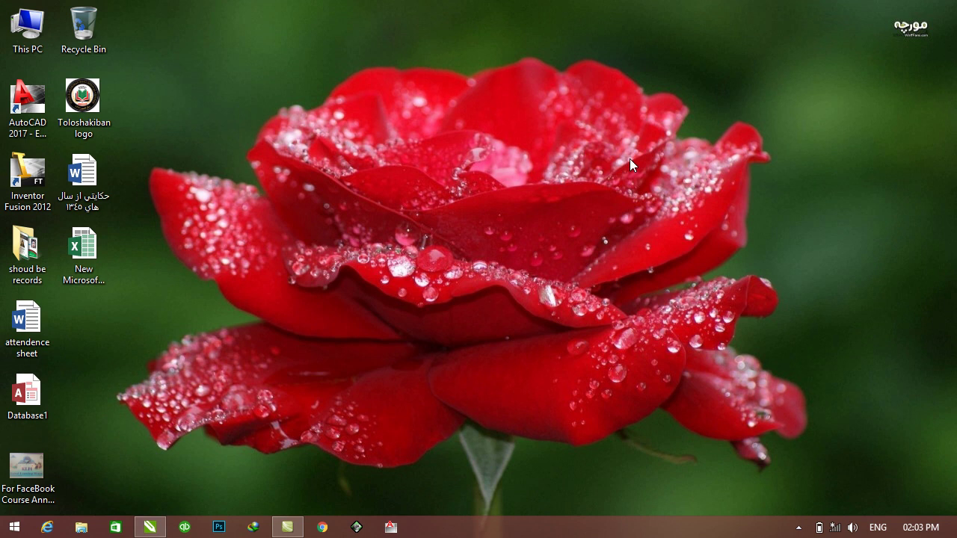
# Open the shoud be records desktop folder and select the exported Flayer JPEG
pyautogui.doubleClick(28, 258)
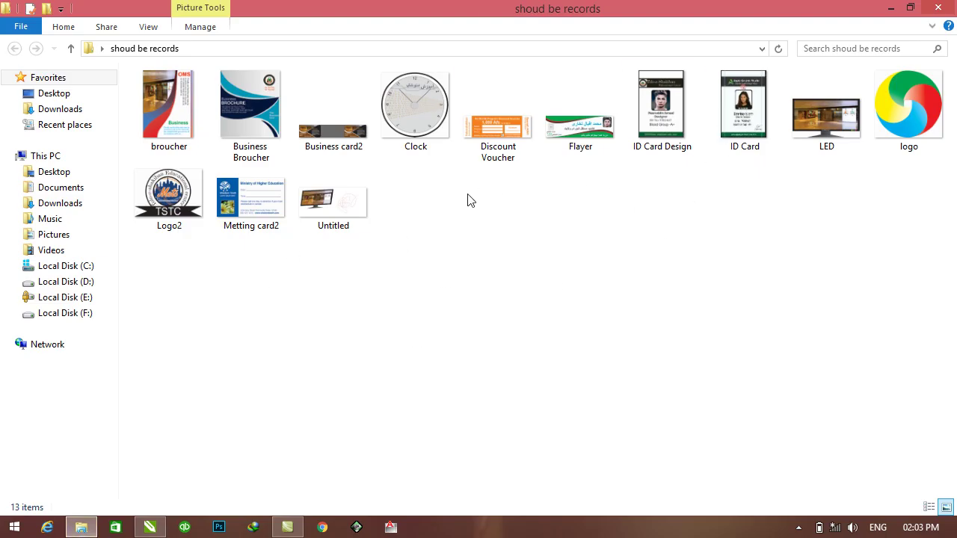
pyautogui.click(580, 148)
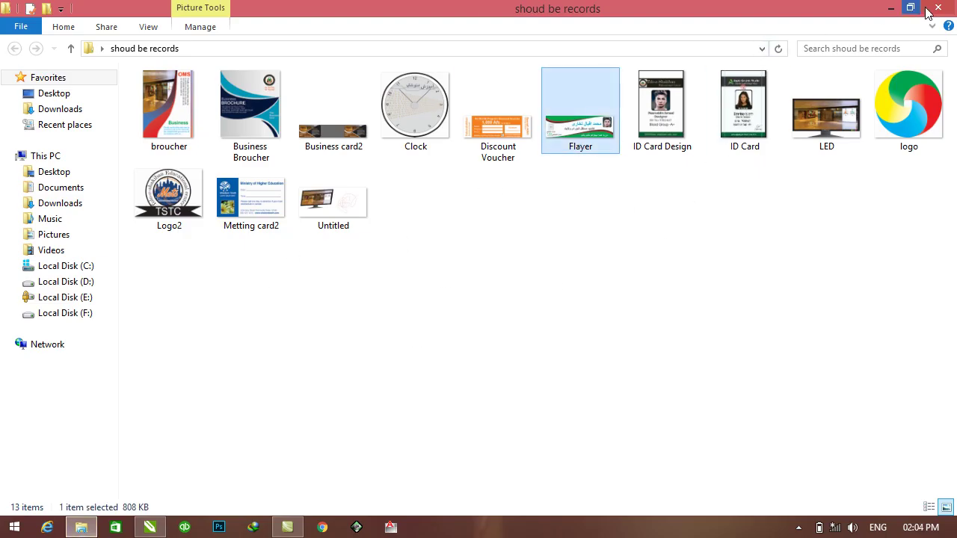